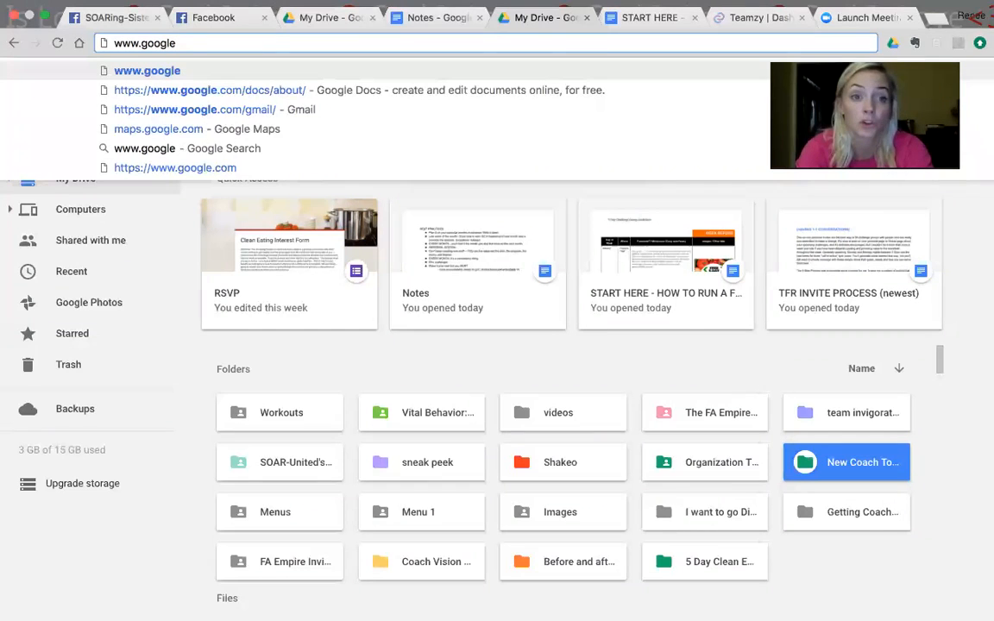
Step: Find Google Forms with a web search for "google forms" and create a new form from the RSVP template
key(BackSpace)
key(BackSpace)
key(BackSpace)
key(BackSpace)
key(BackSpace)
key(BackSpace)
key(BackSpace)
key(BackSpace)
key(BackSpace)
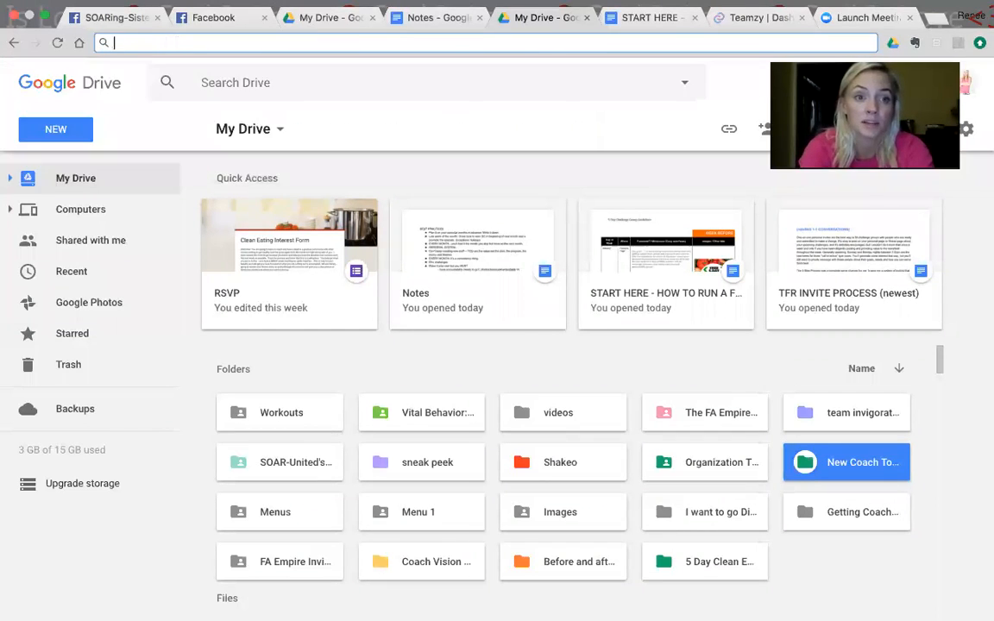
text(google )
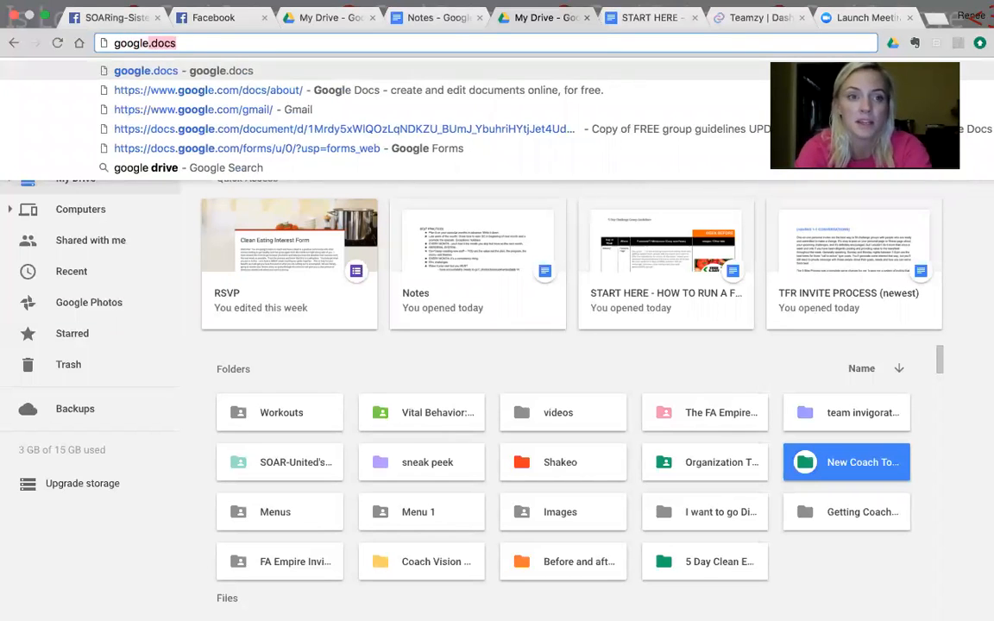
text(forms)
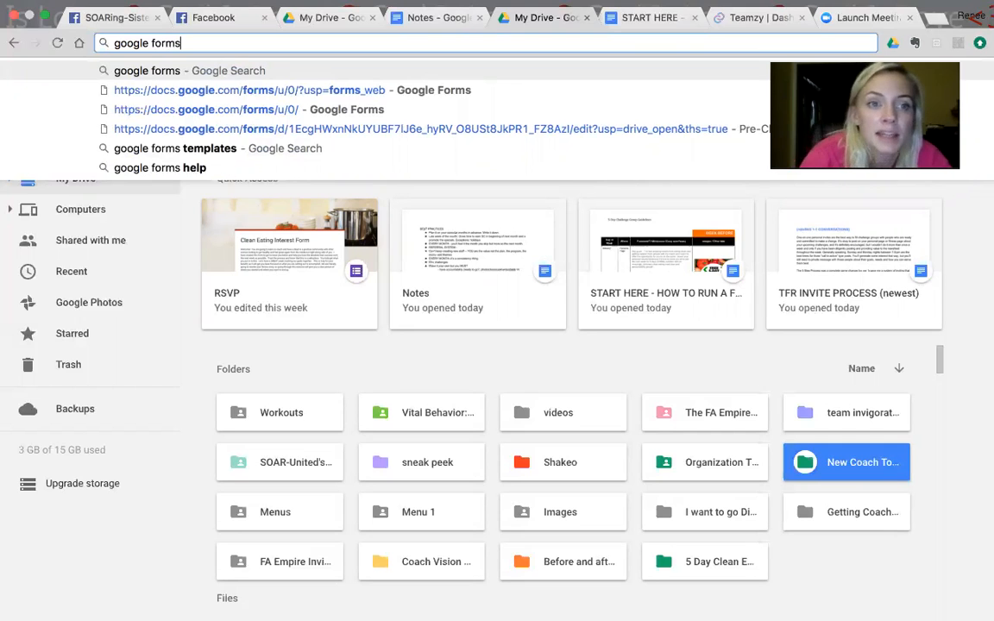
click(216, 72)
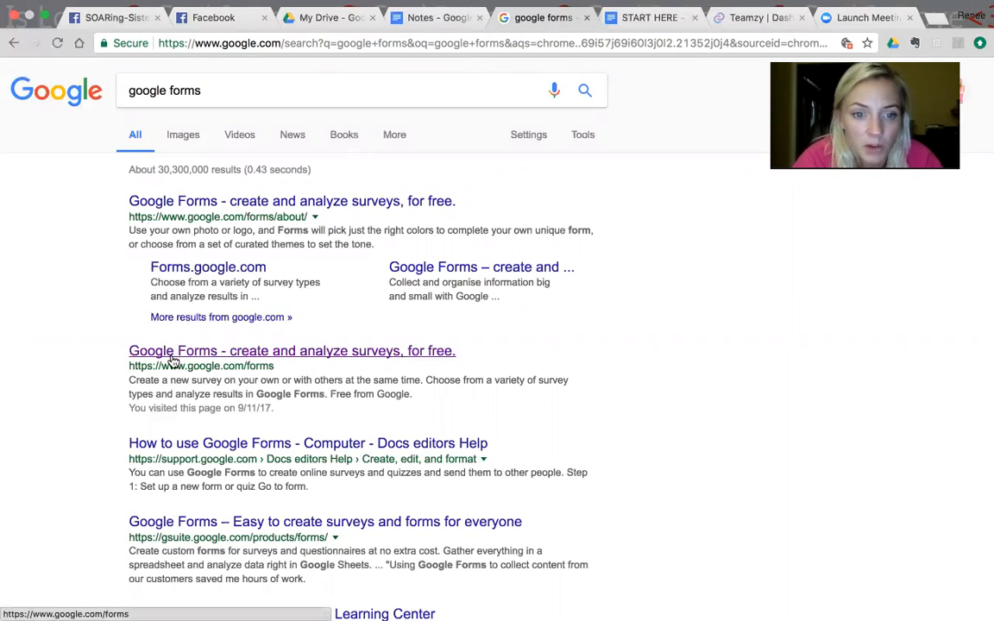
click(223, 352)
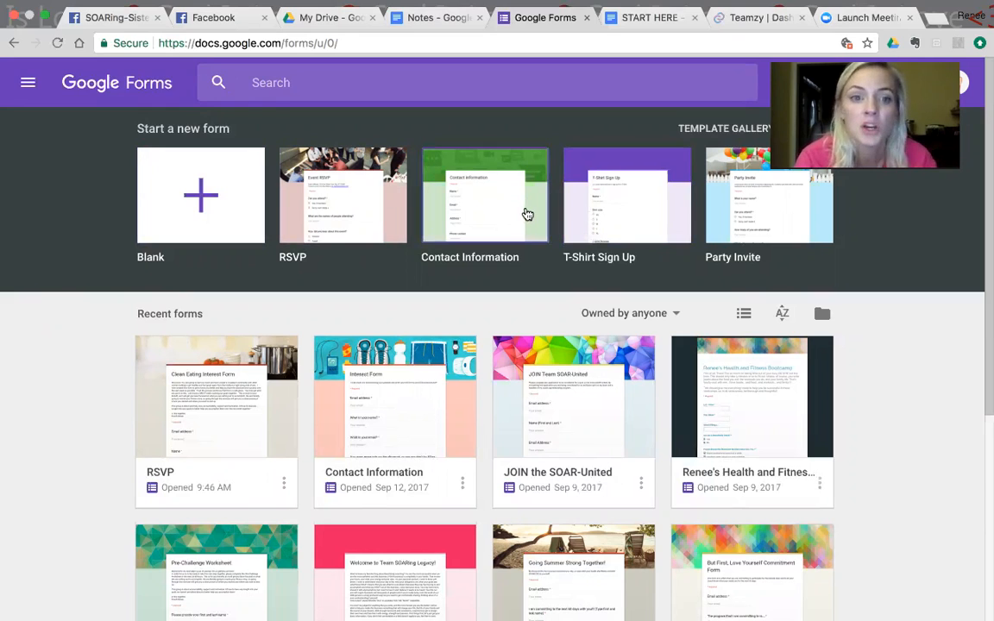
click(345, 222)
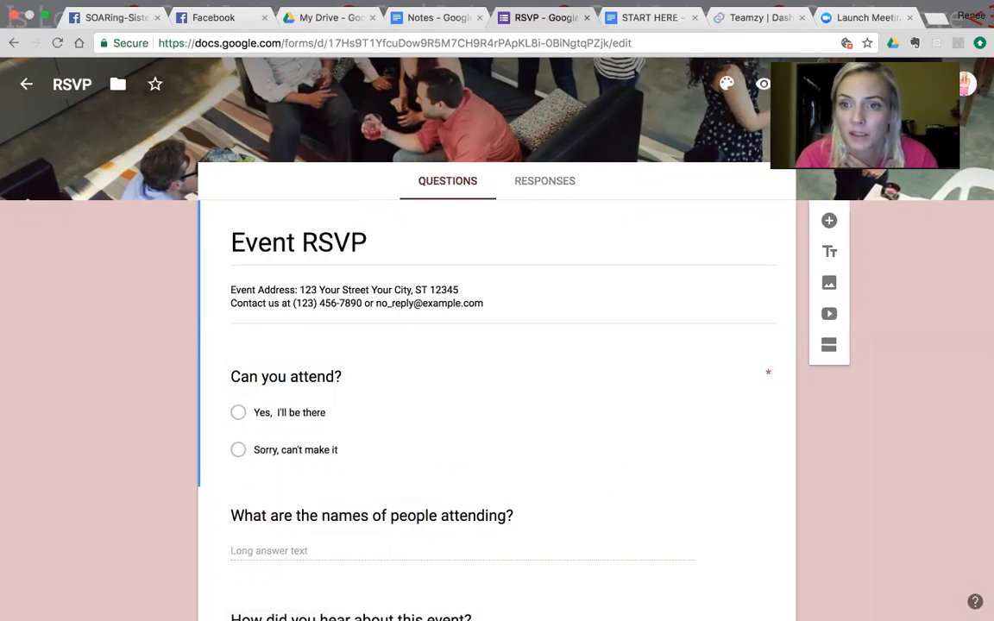
Step: Examine the general settings of the RSVP form and its list of additional options
click(801, 84)
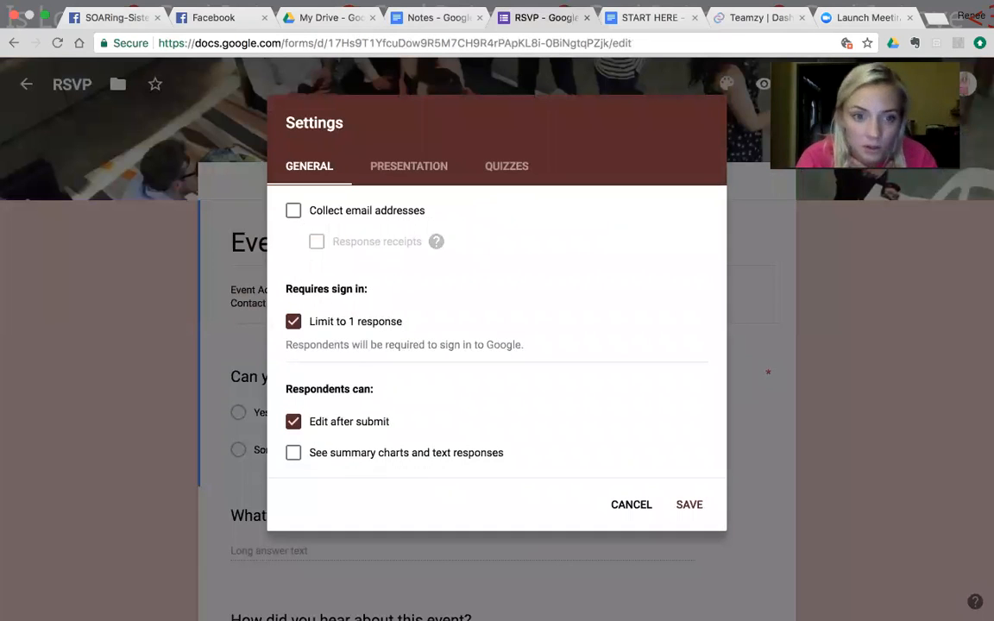
click(800, 84)
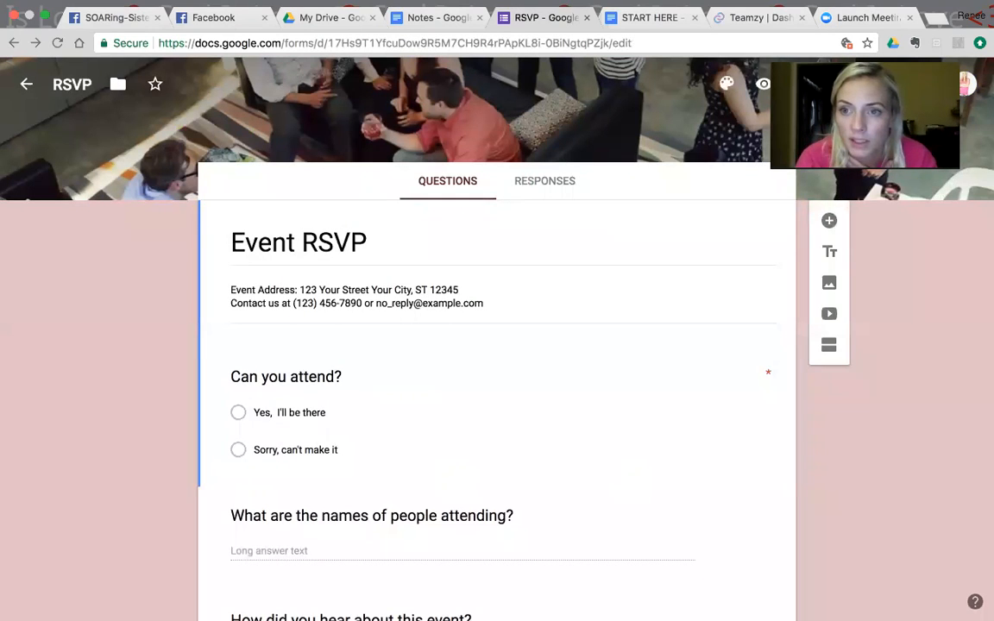
click(940, 83)
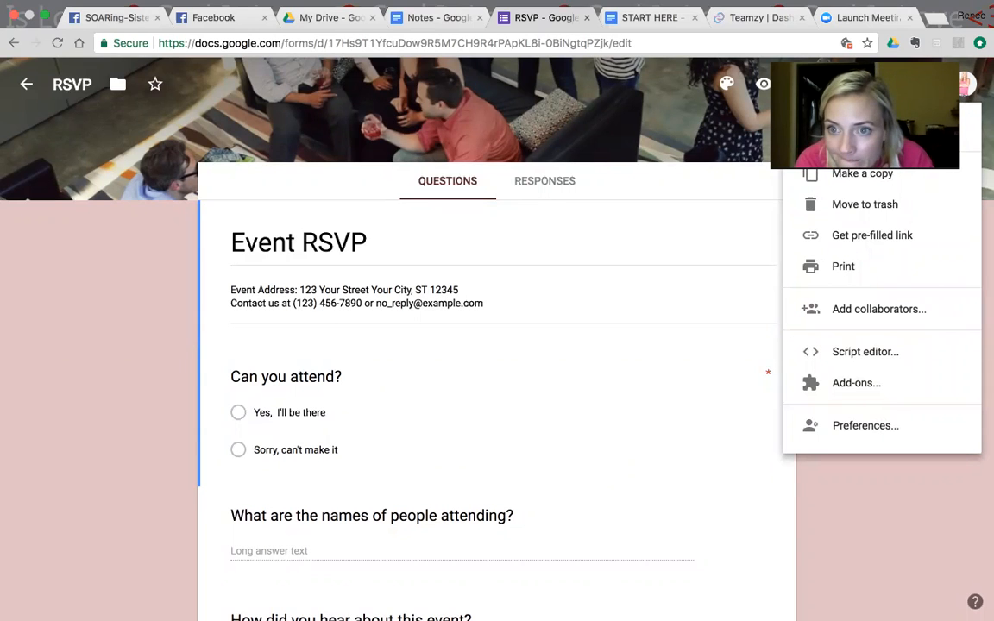
click(746, 196)
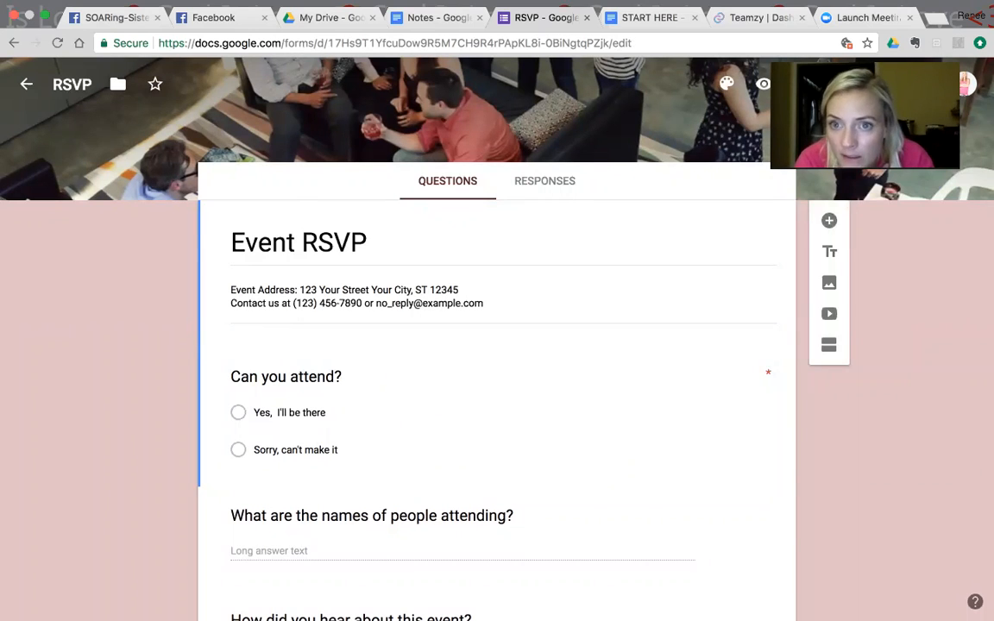
click(801, 83)
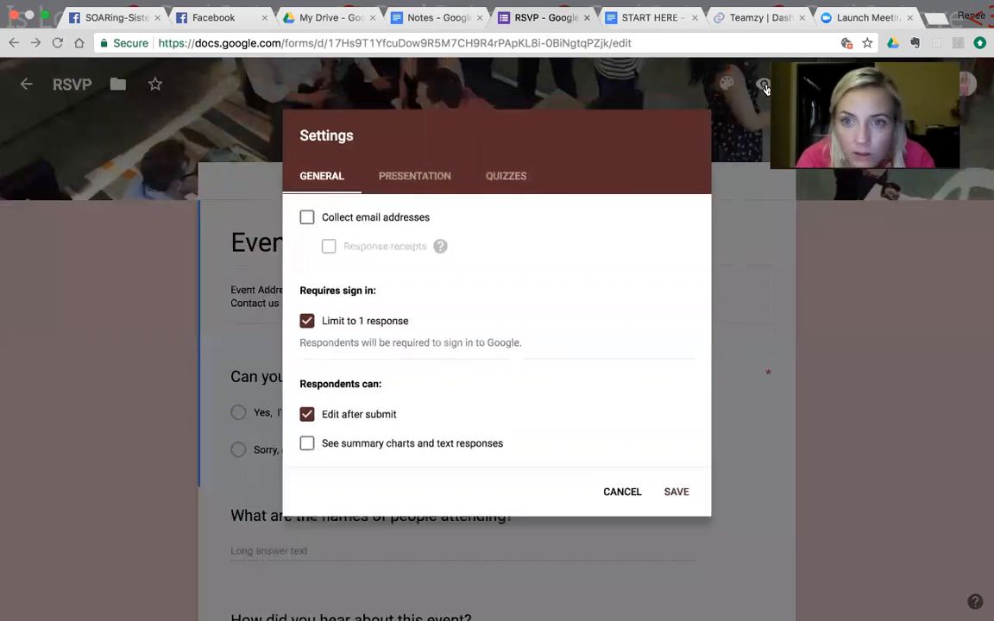
Step: Preview the RSVP form as respondents see it, and close the preview
click(759, 87)
click(759, 86)
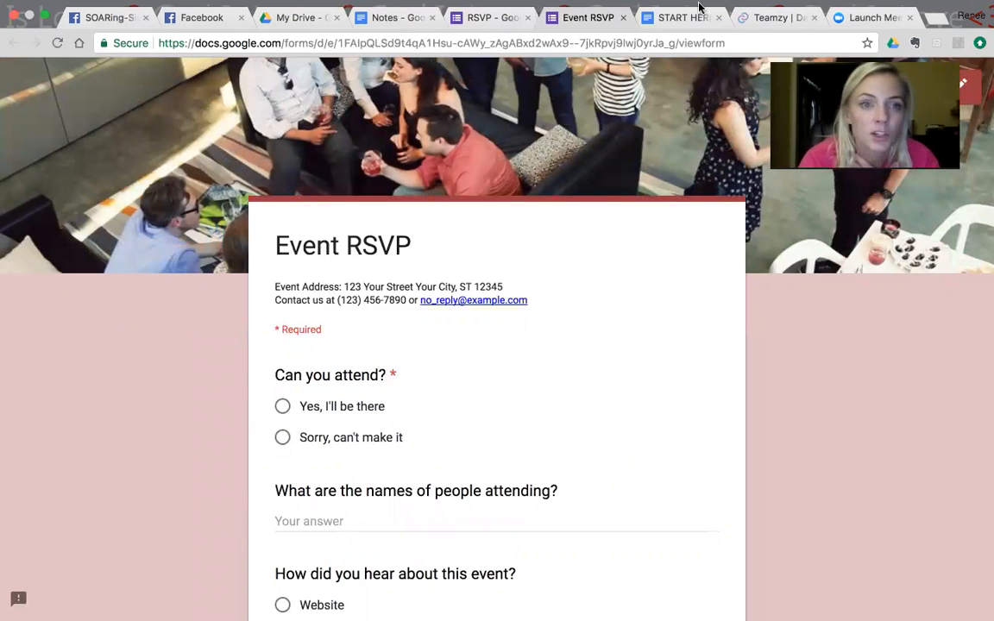
click(623, 18)
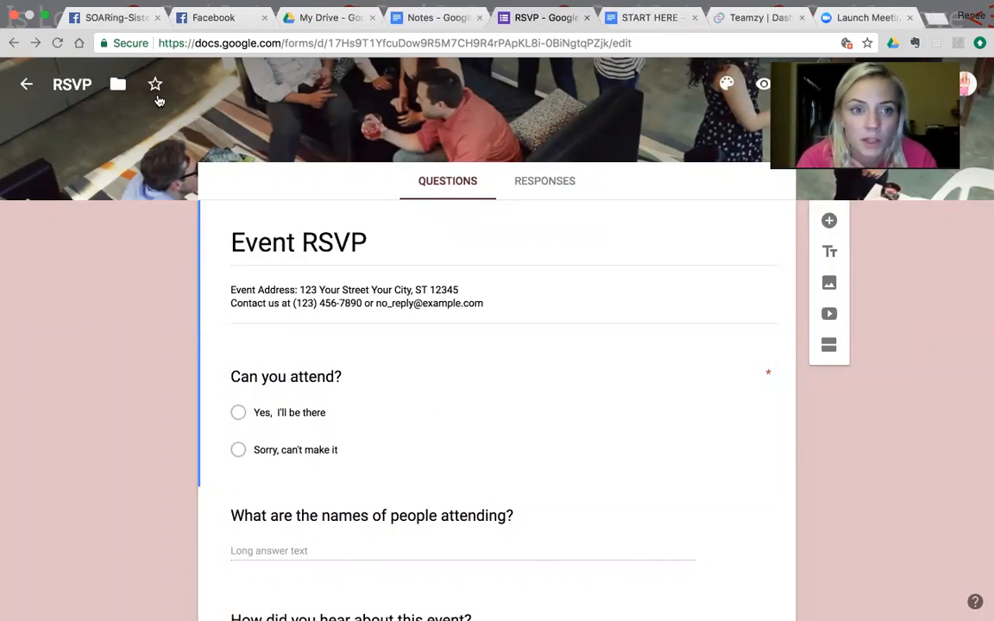
Step: Apply the pink theme color to the form
click(728, 84)
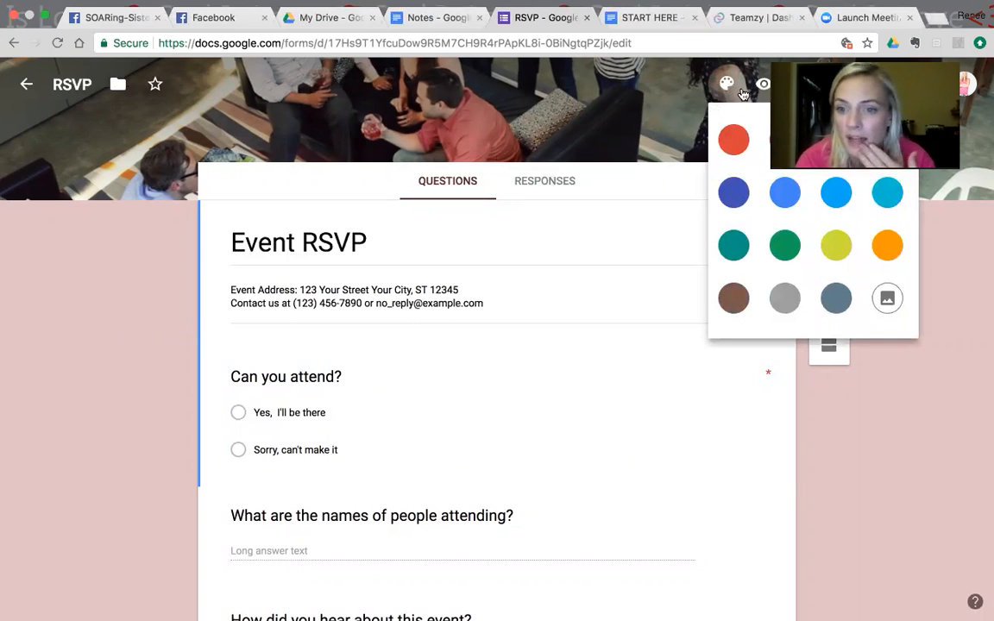
click(784, 139)
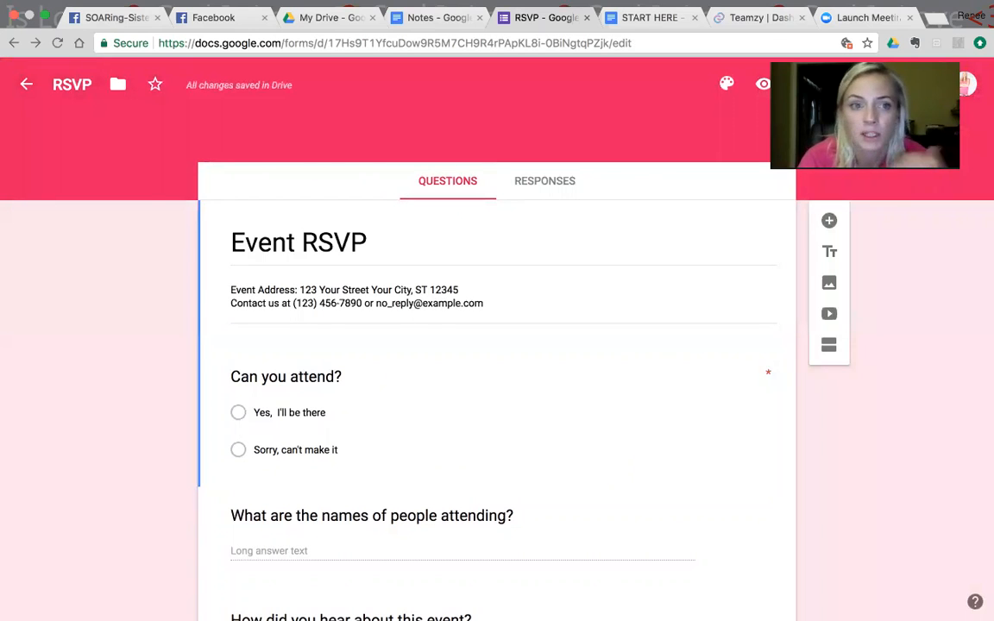
Step: Apply the yellow illustrated vegetables and kitchen utensils image from the Food and dining themes as the form's header
click(726, 84)
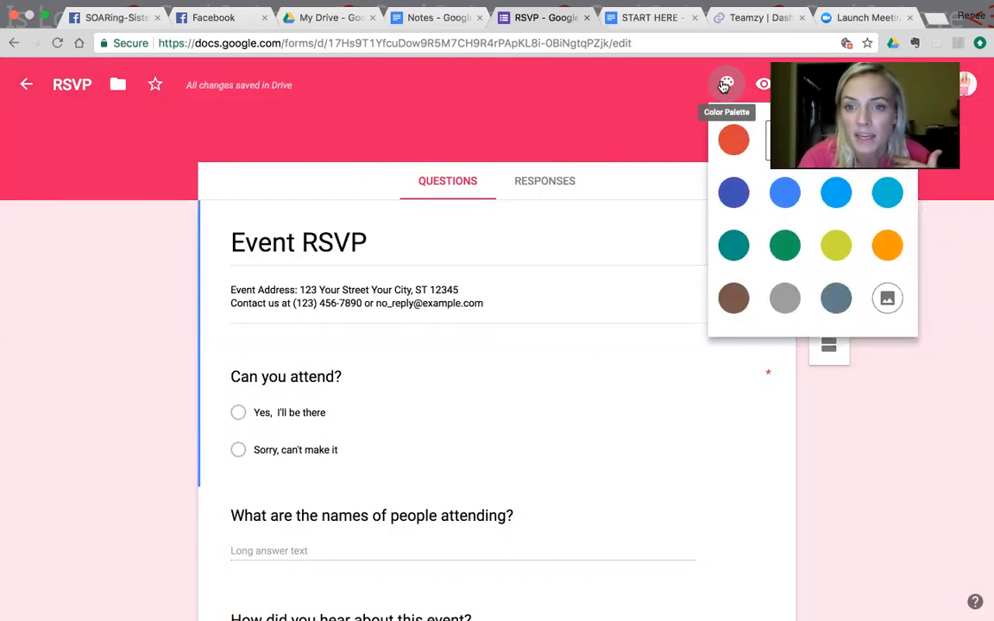
click(878, 310)
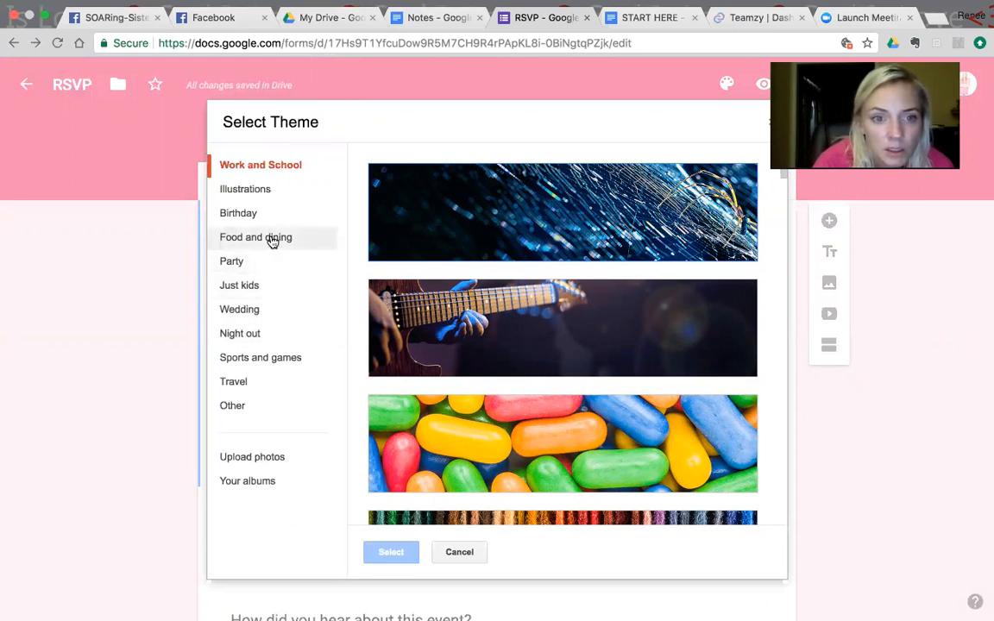
click(259, 261)
click(261, 233)
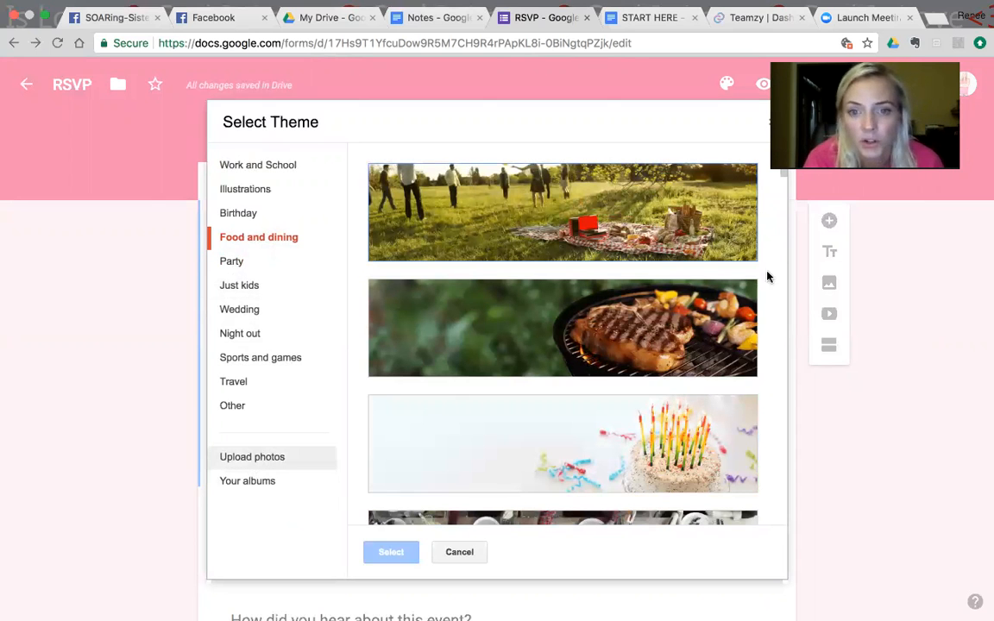
scroll(785, 181, down, 5)
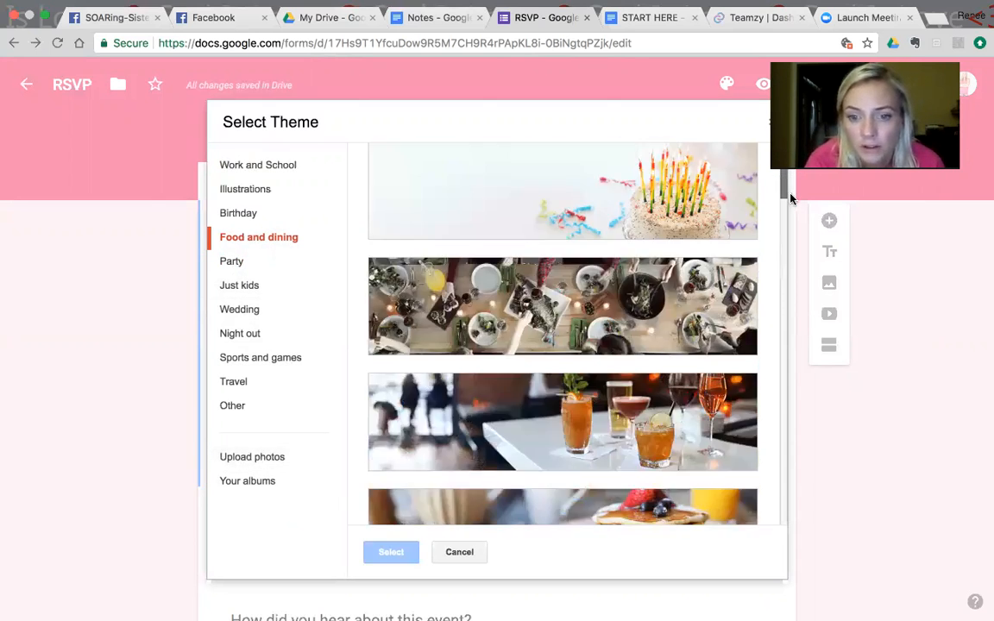
scroll(788, 189, up, 1)
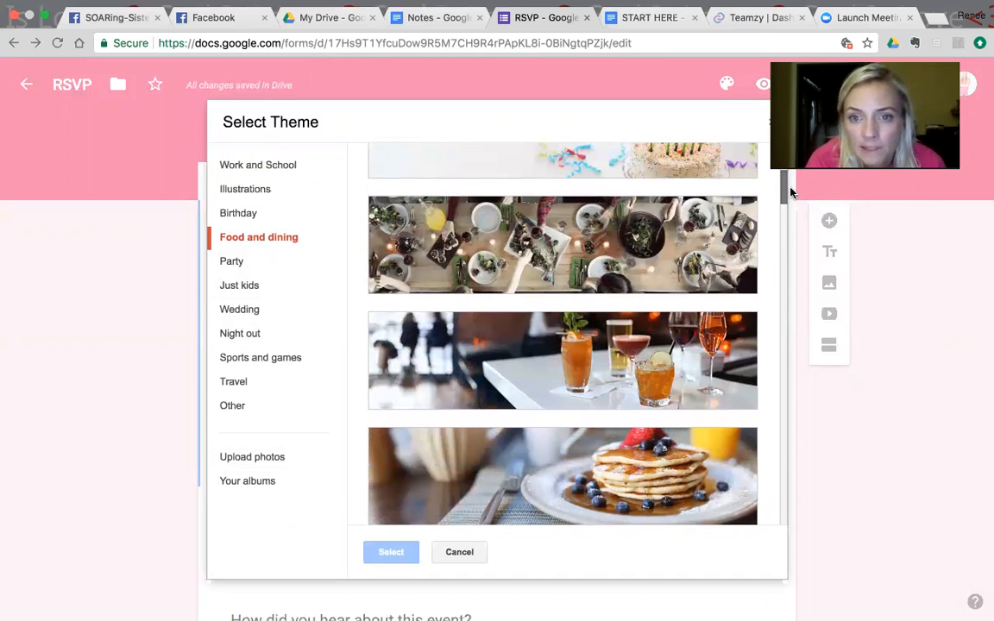
drag(781, 190, 839, 461)
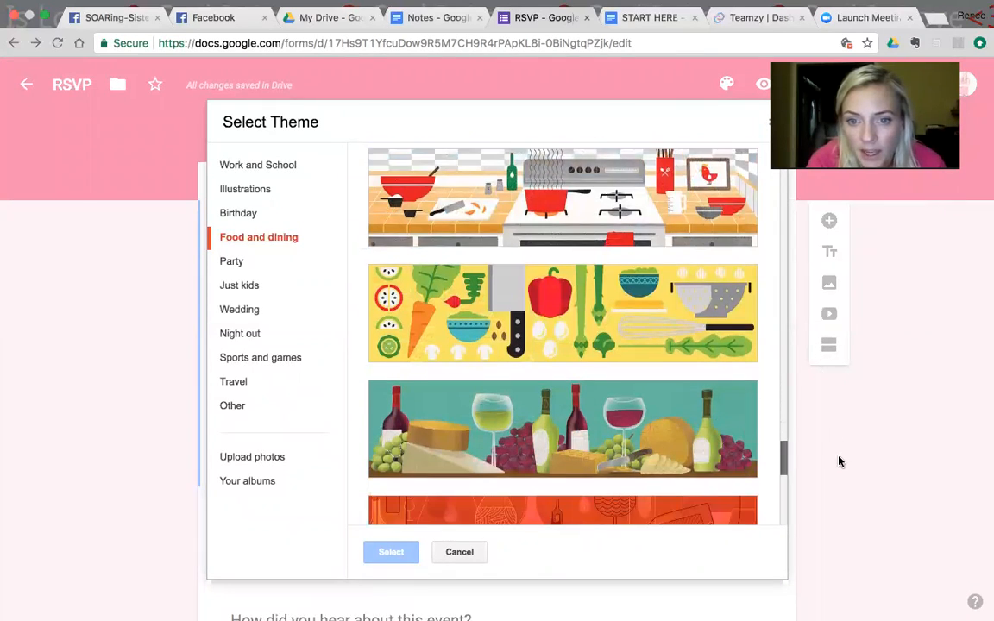
click(635, 338)
click(393, 554)
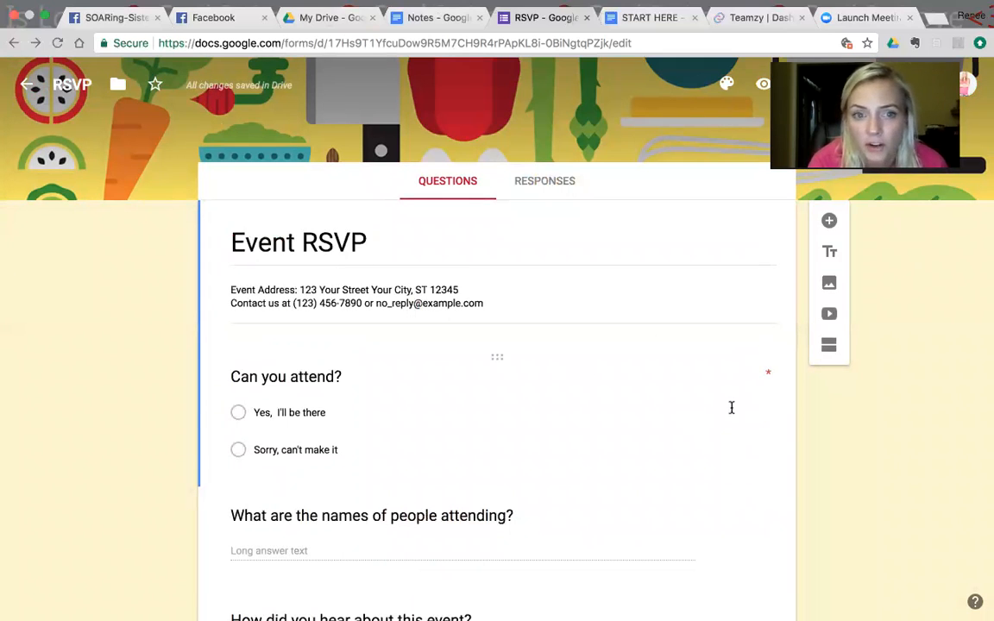
Step: Replace the form's title with "Clean Eating Interest Form"
triple_click(349, 241)
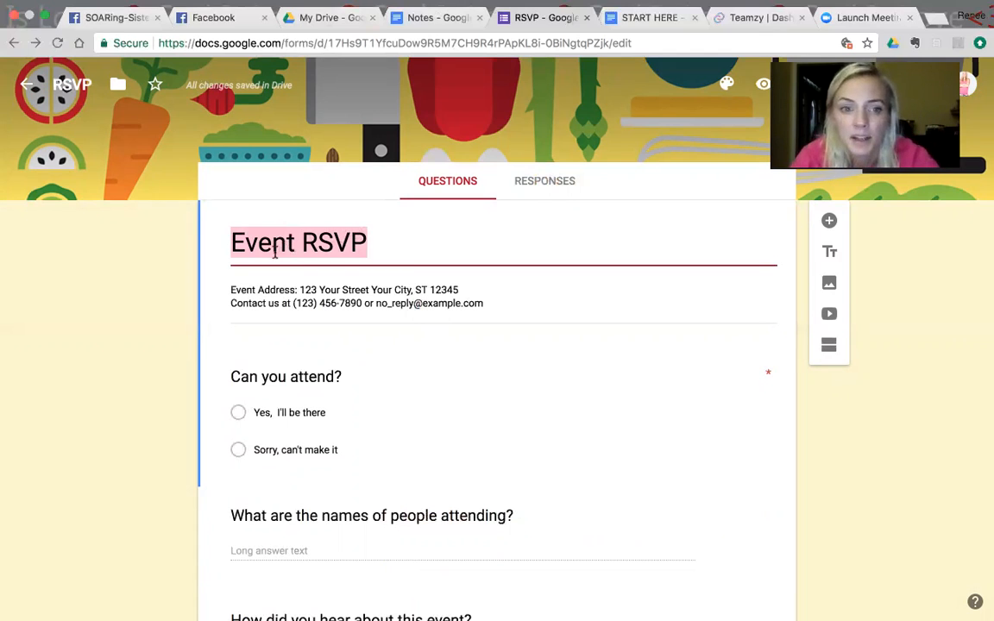
key(BackSpace)
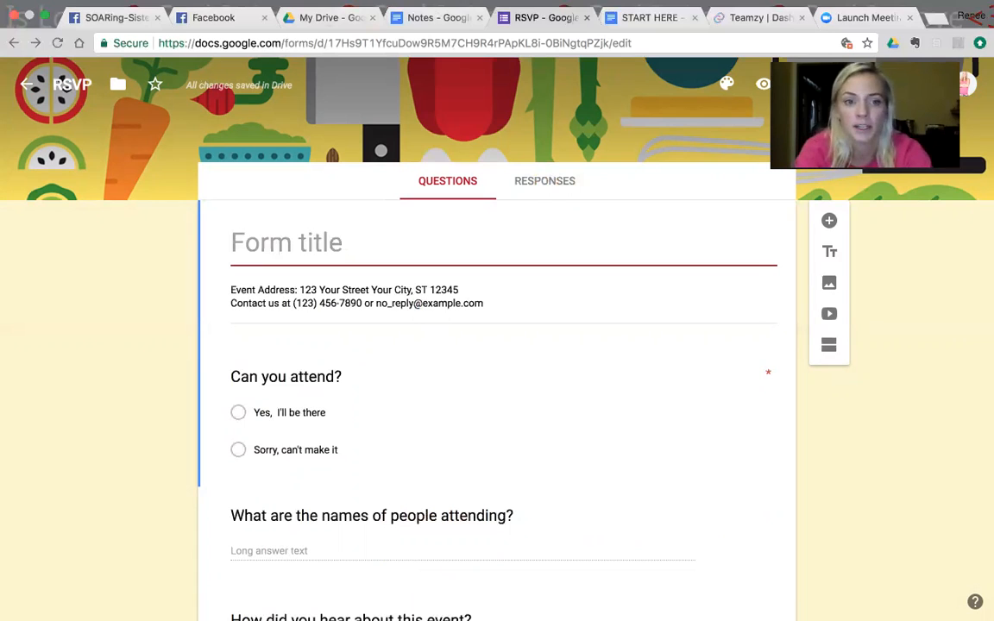
text(Clean Eat)
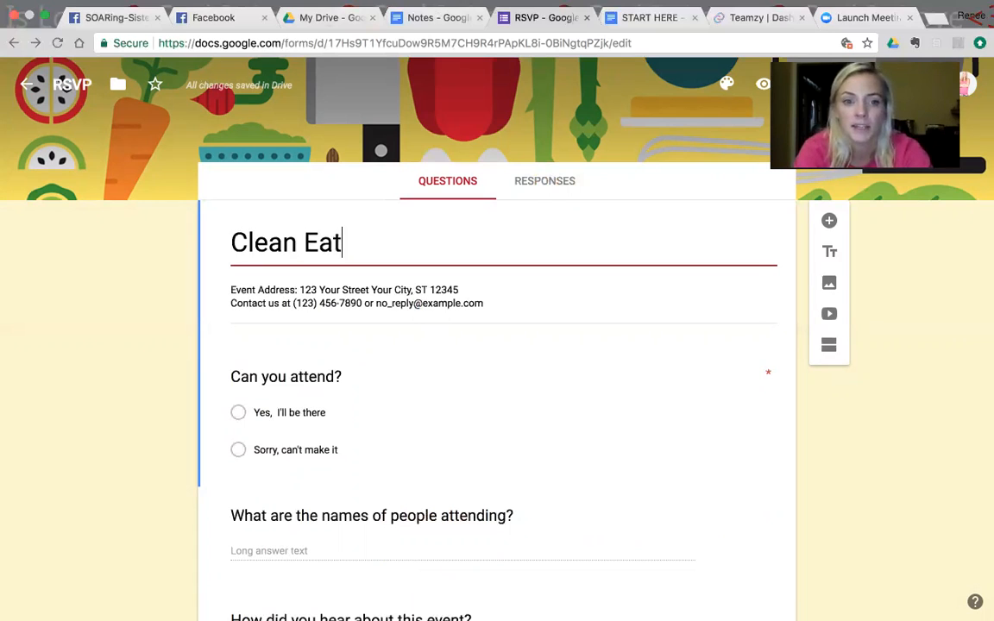
text(ing Inte)
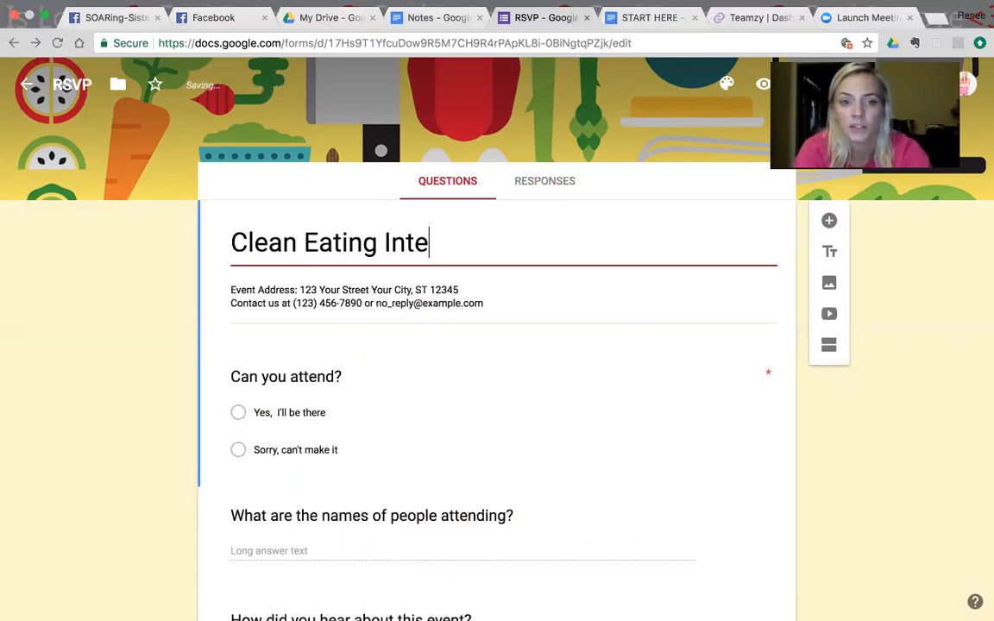
text(rest Form)
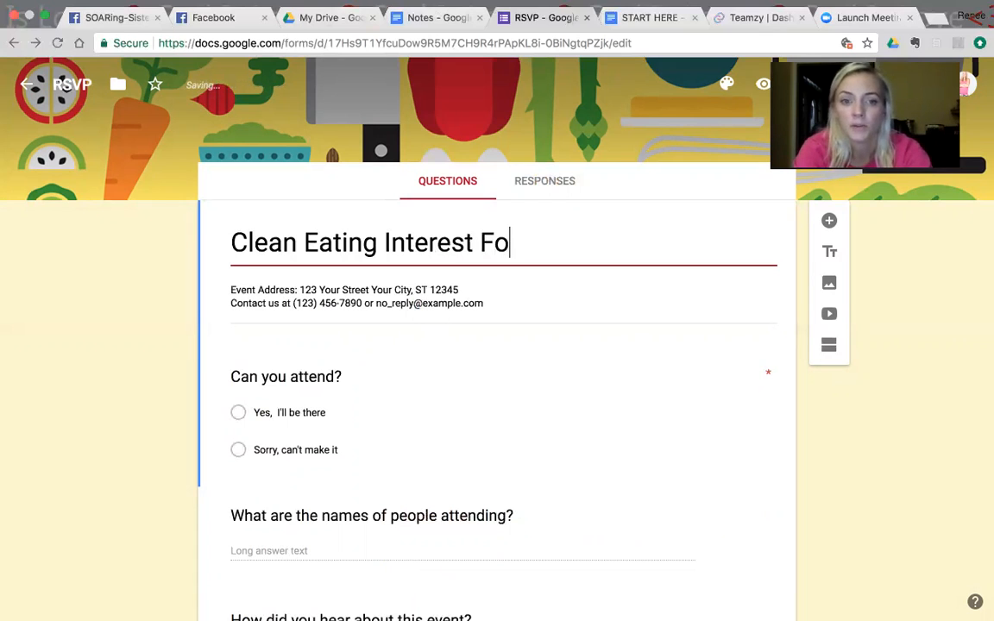
Step: Replace the form description with "Welcome You are going to learn so much and have a blast in a postive community"
drag(504, 303, 236, 289)
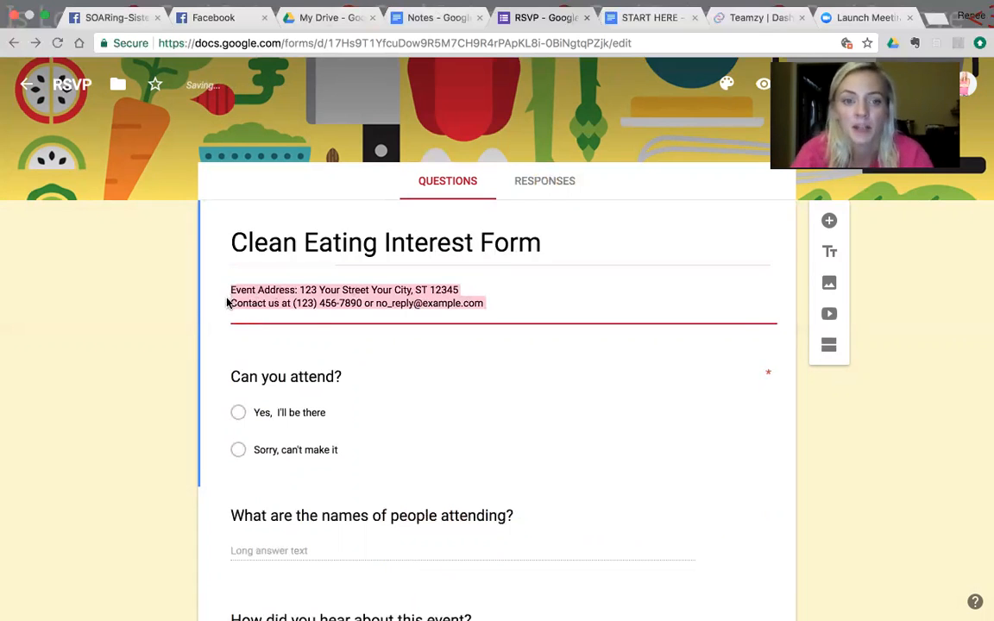
key(BackSpace)
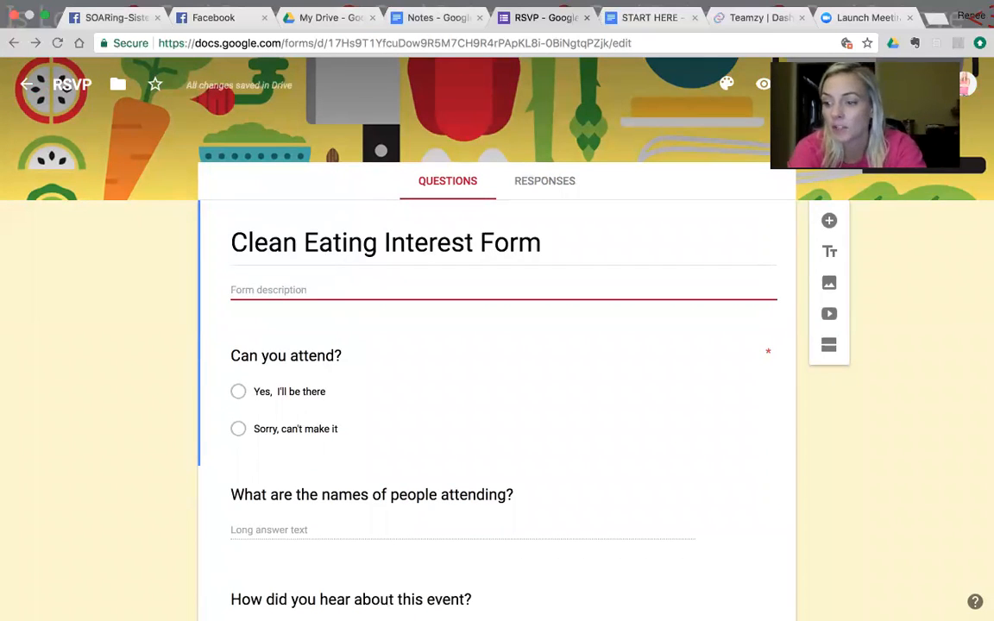
text(Welcome You are going to learn so much and have a blast in a)
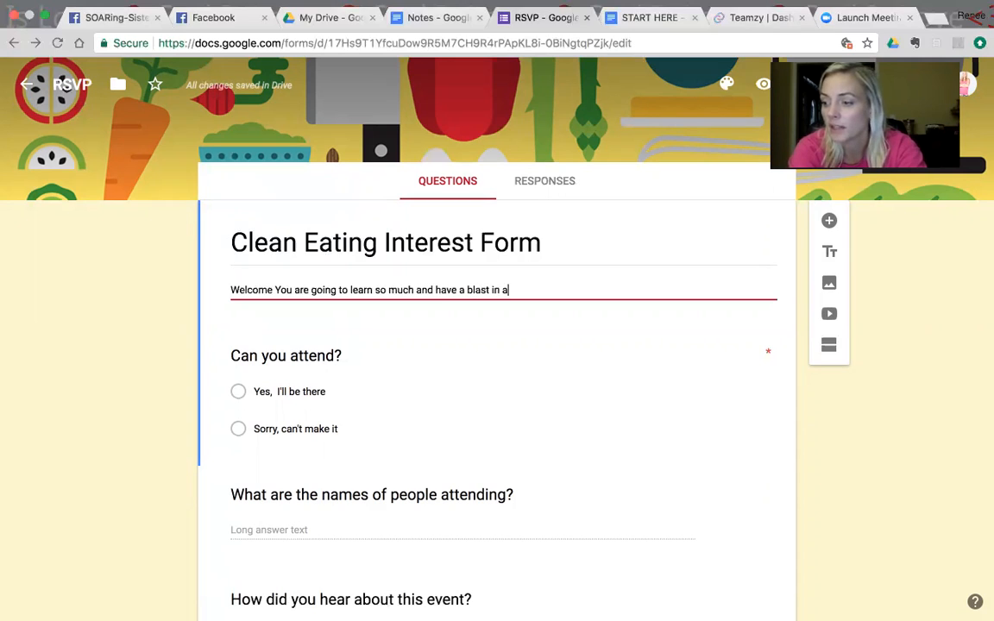
text( postive com)
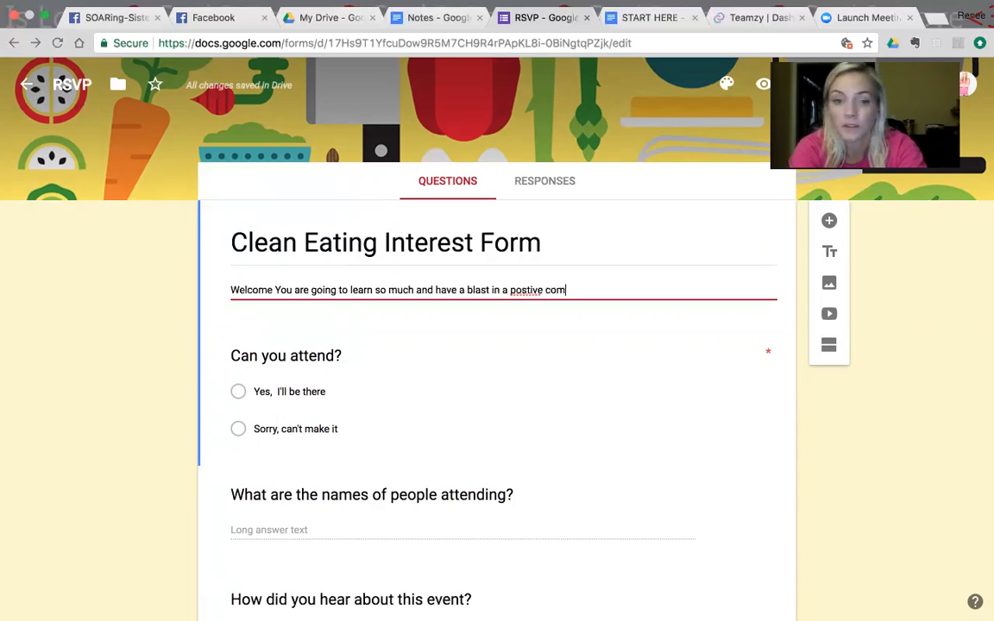
text(munity with o)
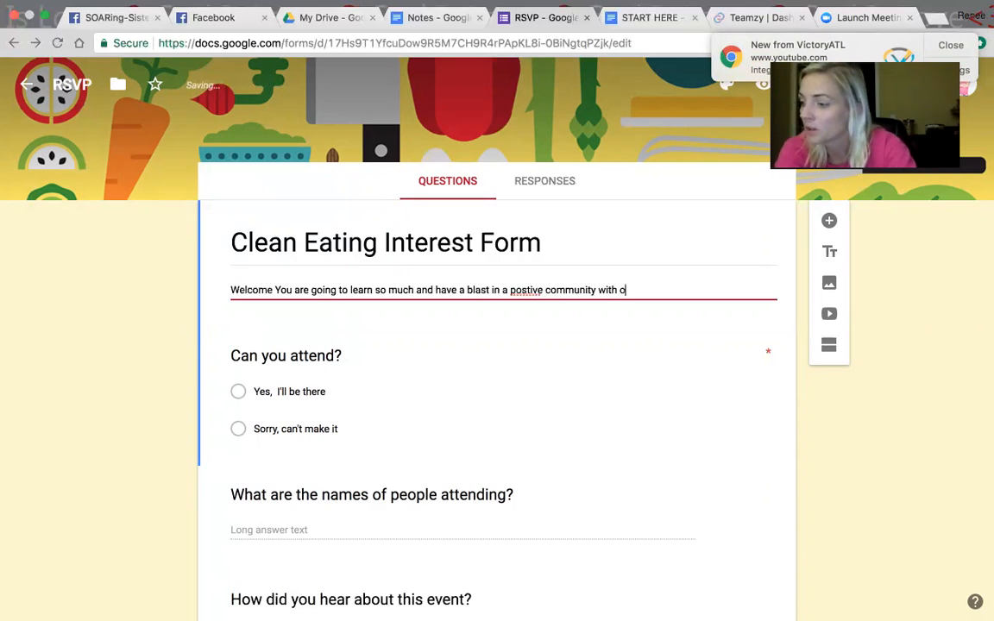
text(ther women looking to get healthy and f)
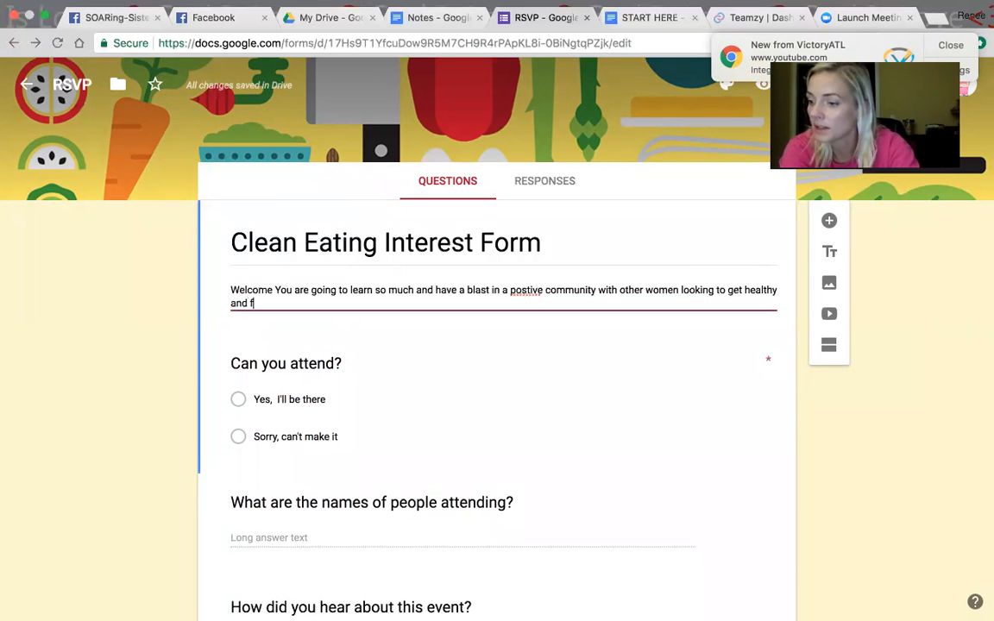
text(eel great )
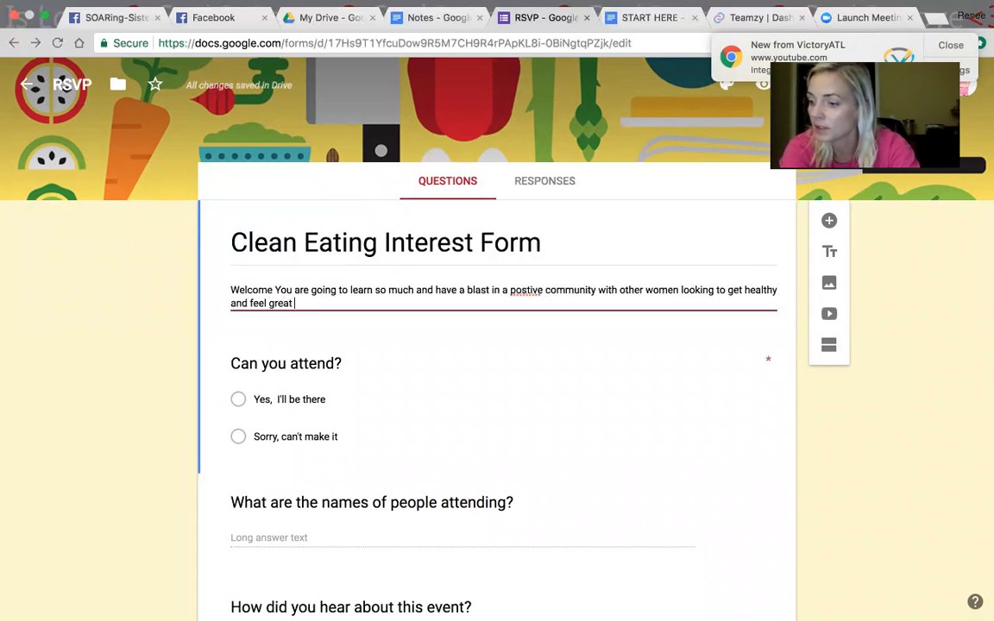
text(again from the inside out right along)
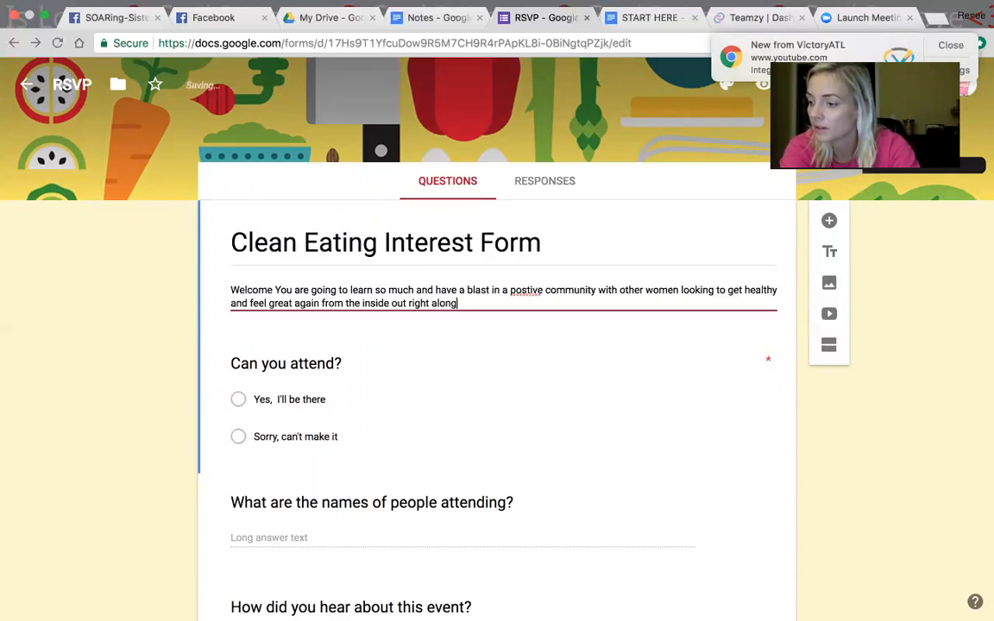
text( side of you.  )
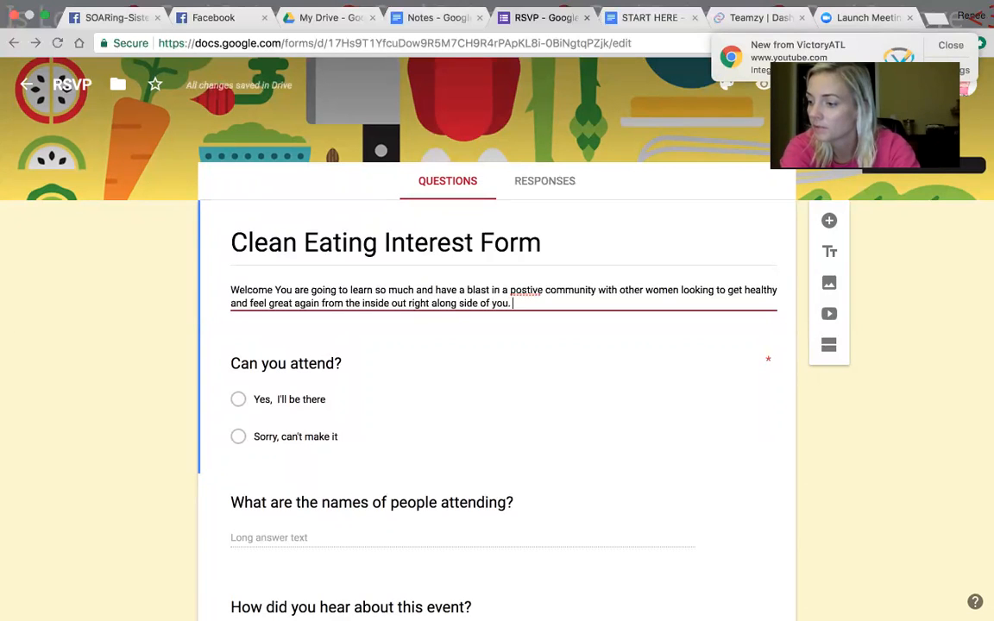
text(I have created this form)
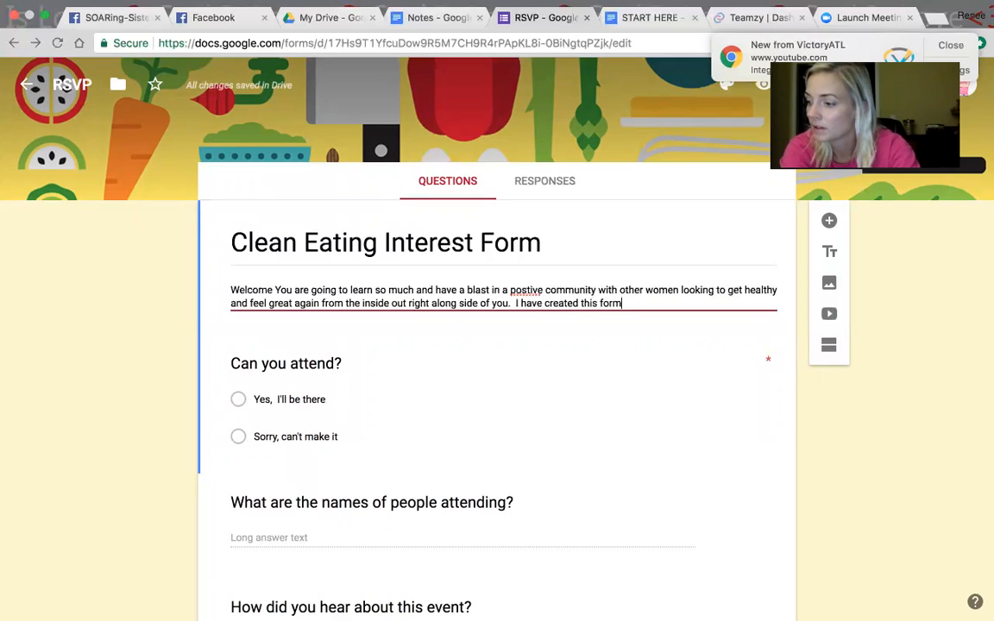
text( to get to know you better and help you have the)
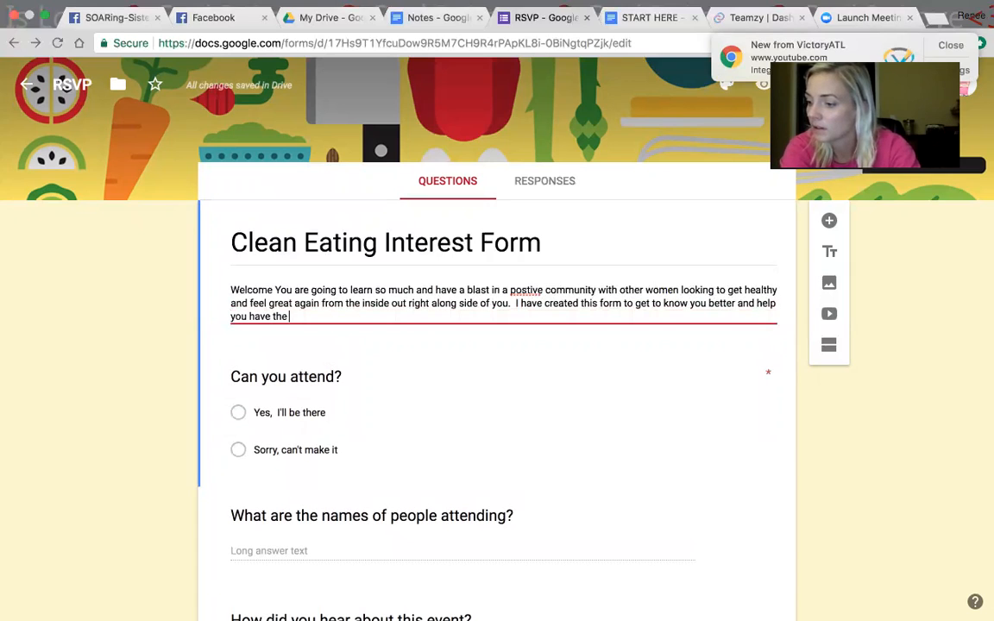
Step: Continue the description: "I have created this form to get to know you better and help you have the absolute best success other the next week as possible."
text(best success oth)
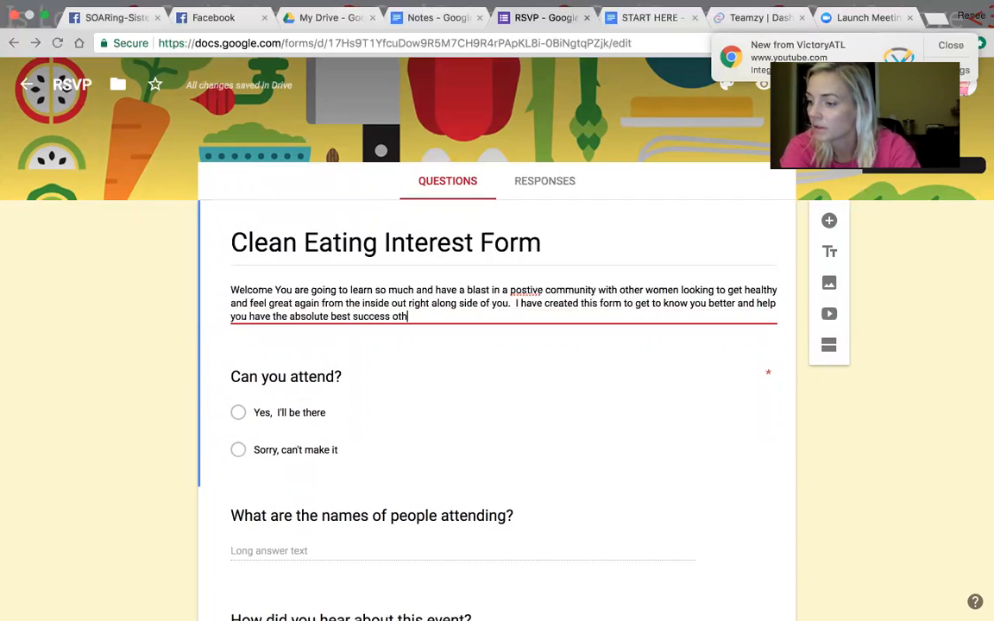
text(er the next we)
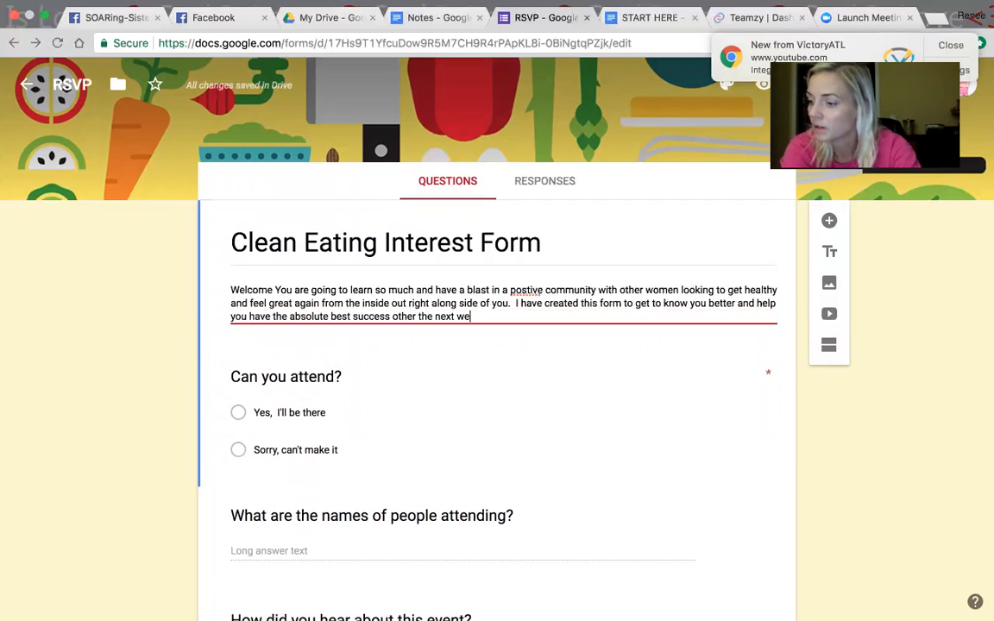
text(ek as possible.  trust the proc)
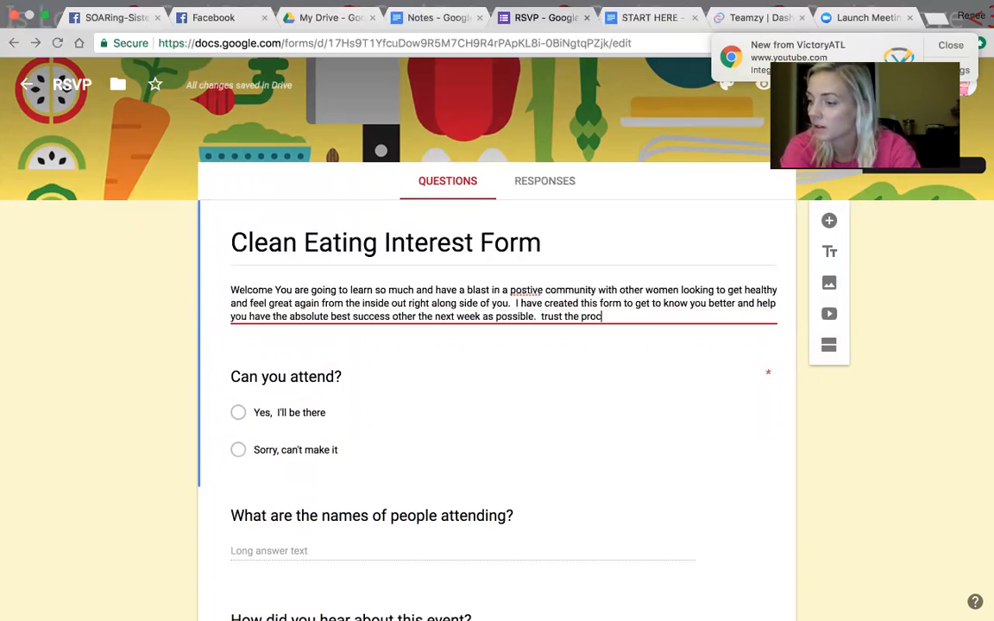
text(ess and know th)
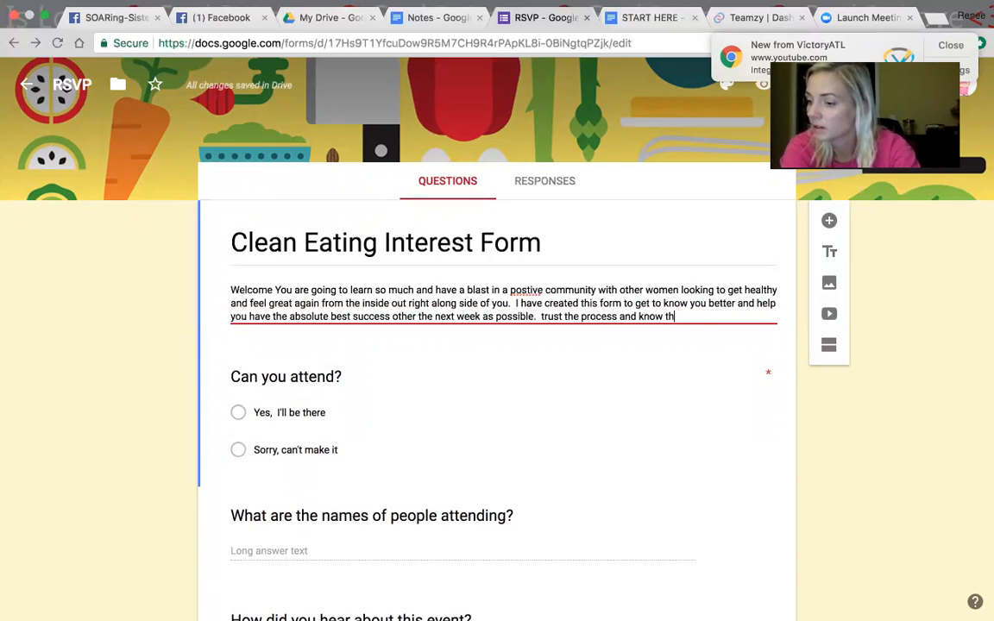
text(at this is a sae)
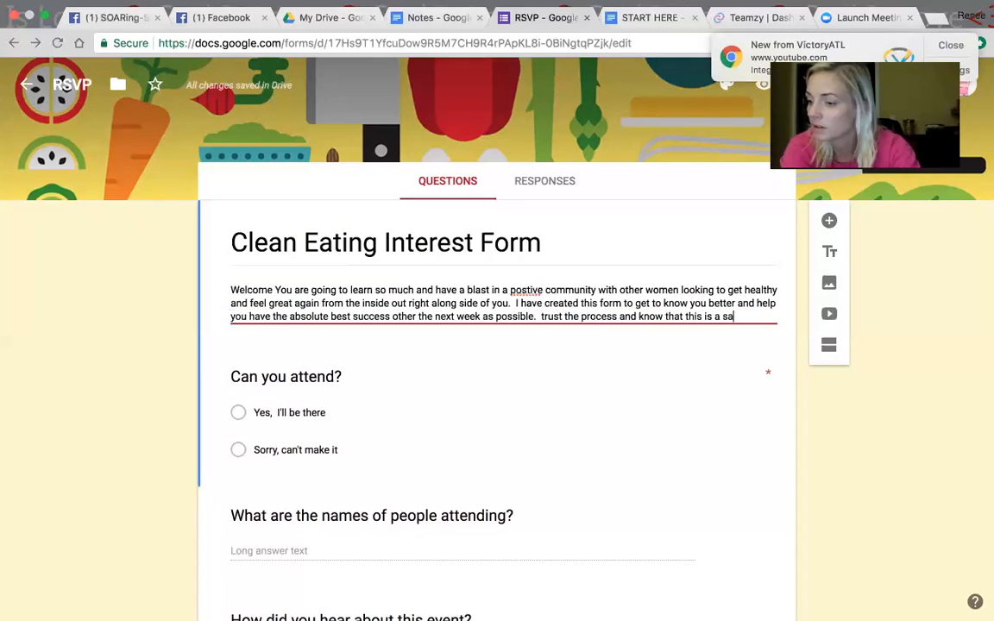
Step: Add the sentence "trust the process and know that this is a safe place." to the form description
key(BackSpace)
text(fe place.)
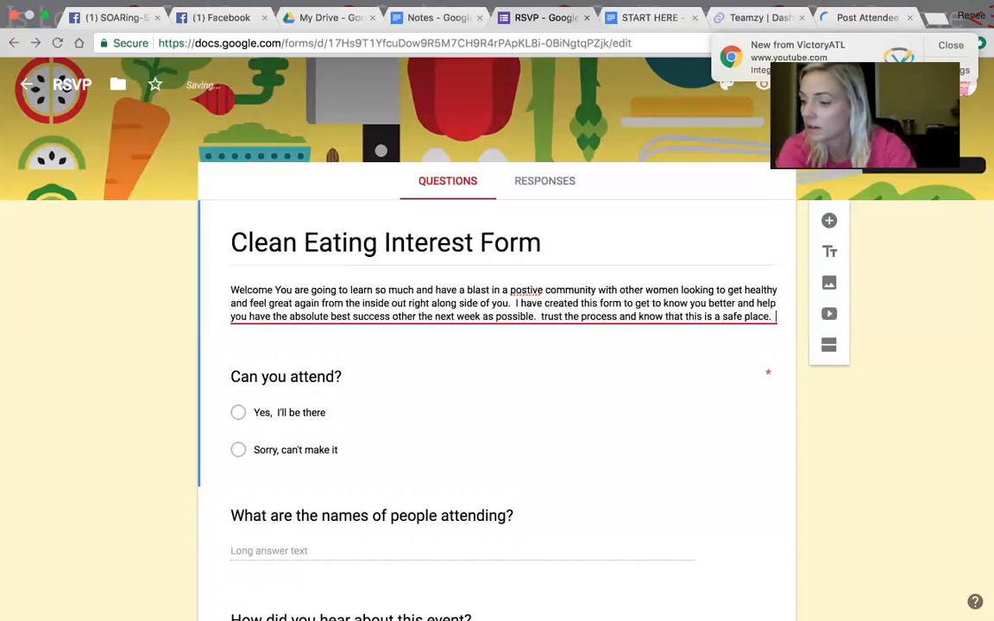
Step: Continue the description on a new line with "You truly get what you put in to this. :et's have GREAT week crushing our goals together"
key(Return)
text(You truly get what you put in to this.  )
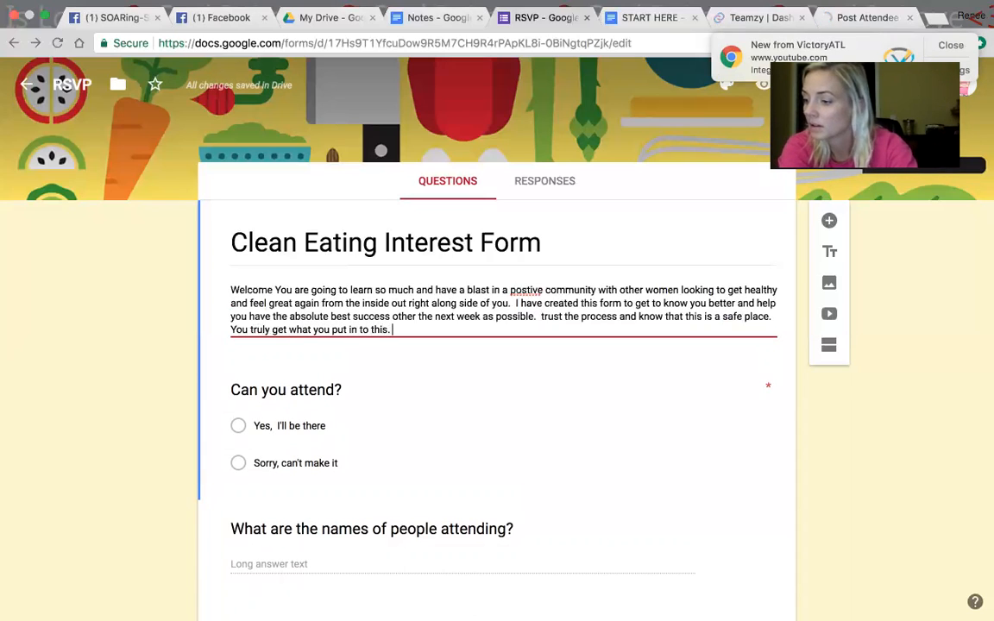
text(:et's have GREAT week crushing our goal)
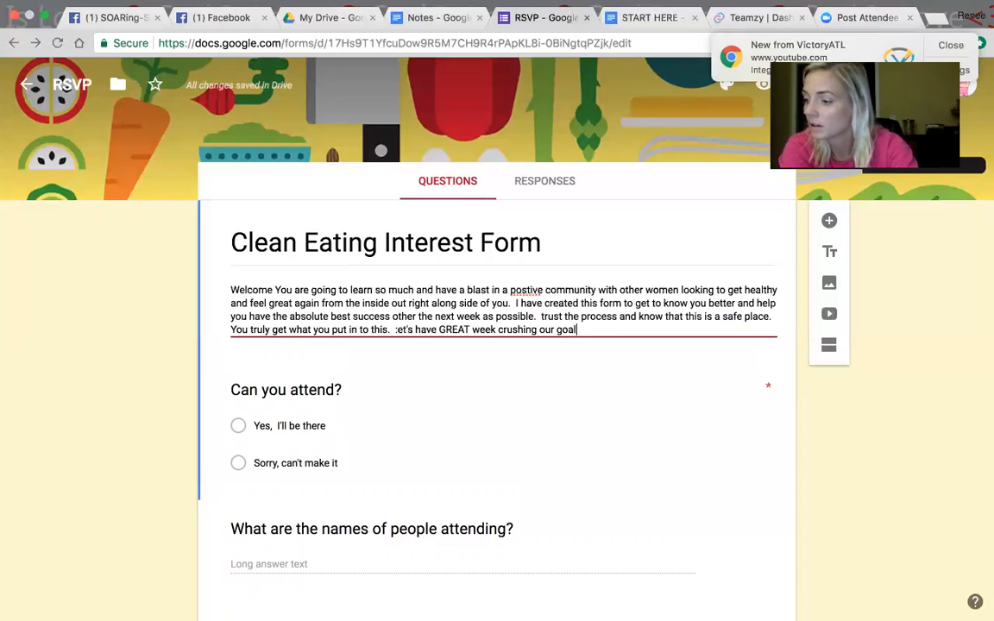
text(s together this is truly for your benefit a)
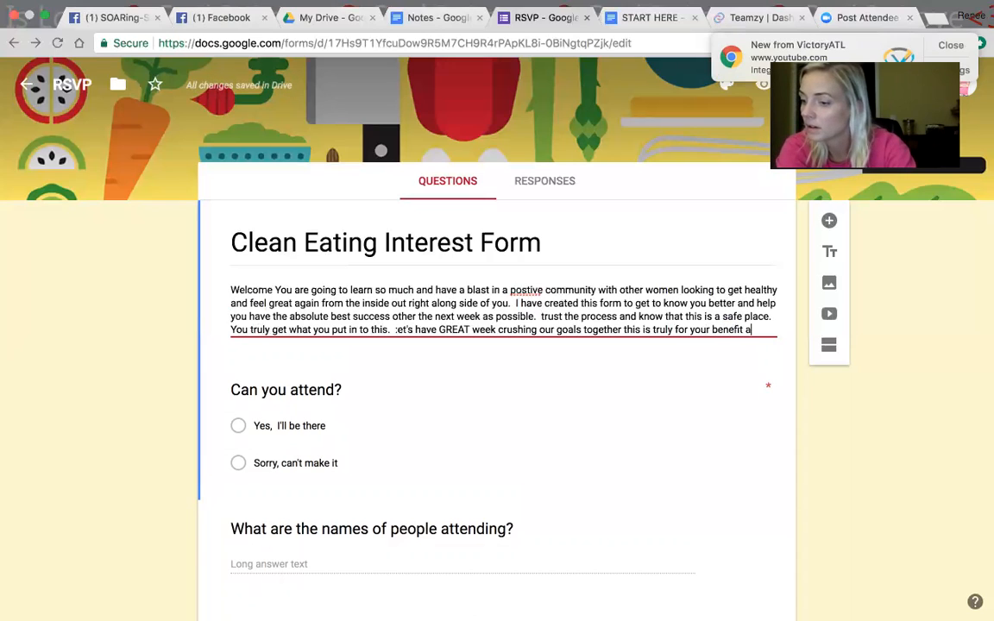
text(s it will get y)
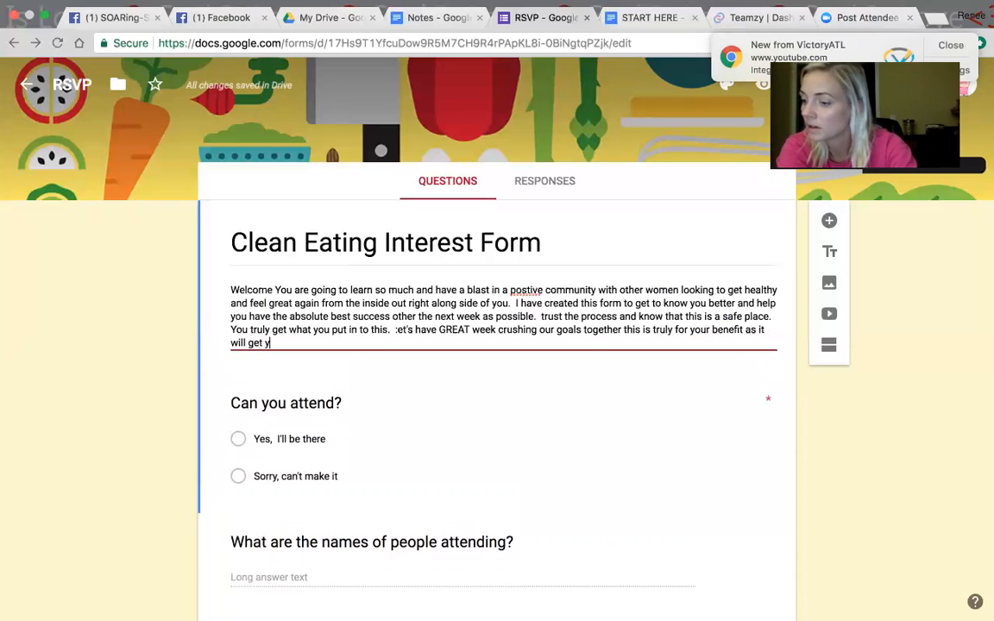
text(ou laser-focuse)
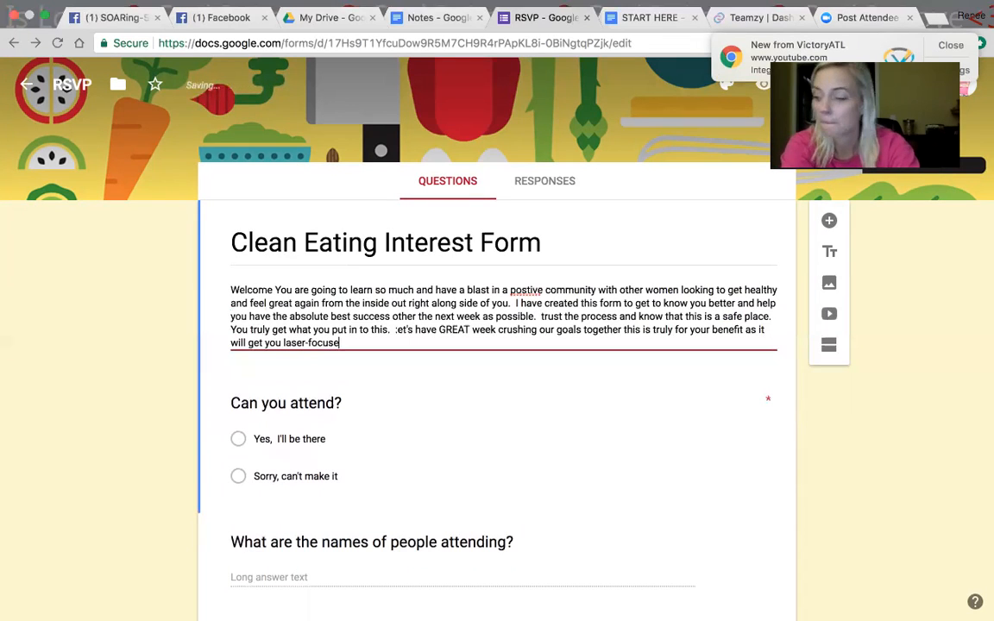
Step: Append to the description "this is truly for your benefit as it will get you laser-focused pn what you are setting out to accomplish"
text(d p)
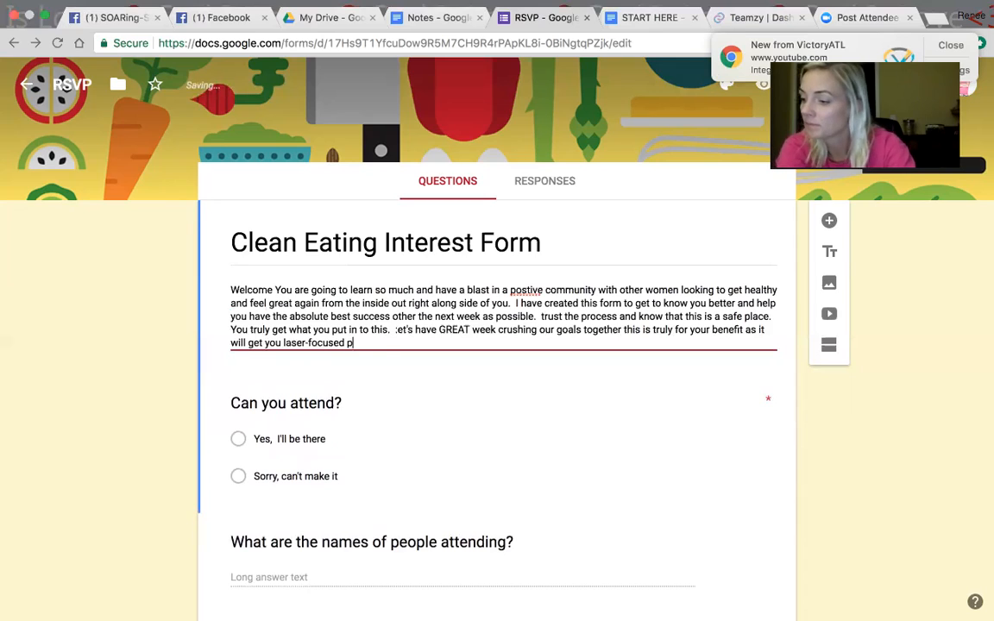
text(n what you are s)
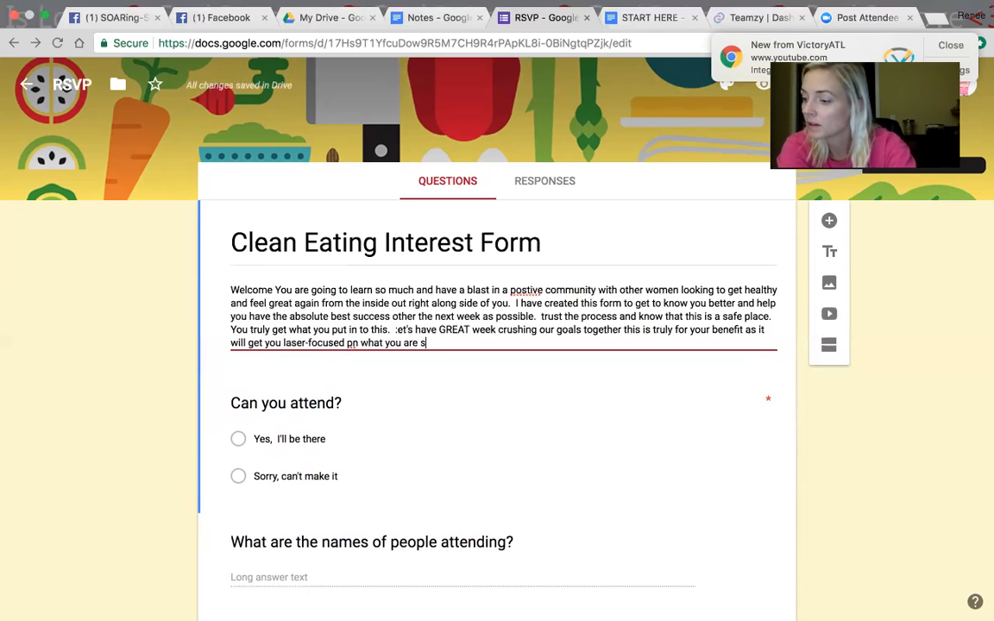
text(etting out to accomplish We are literally going to reqrite your fitness t)
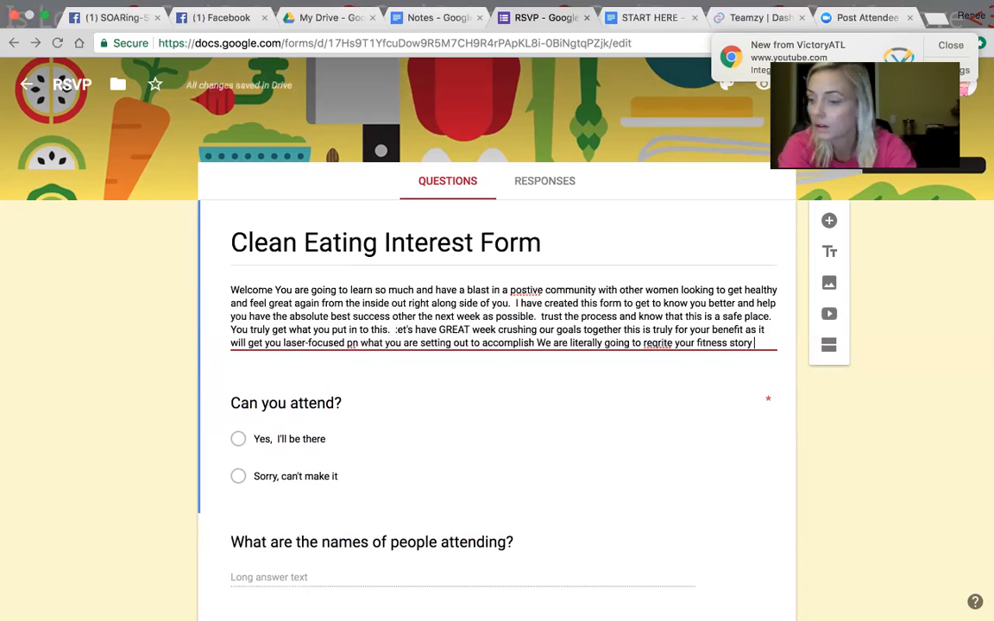
text(ory so )
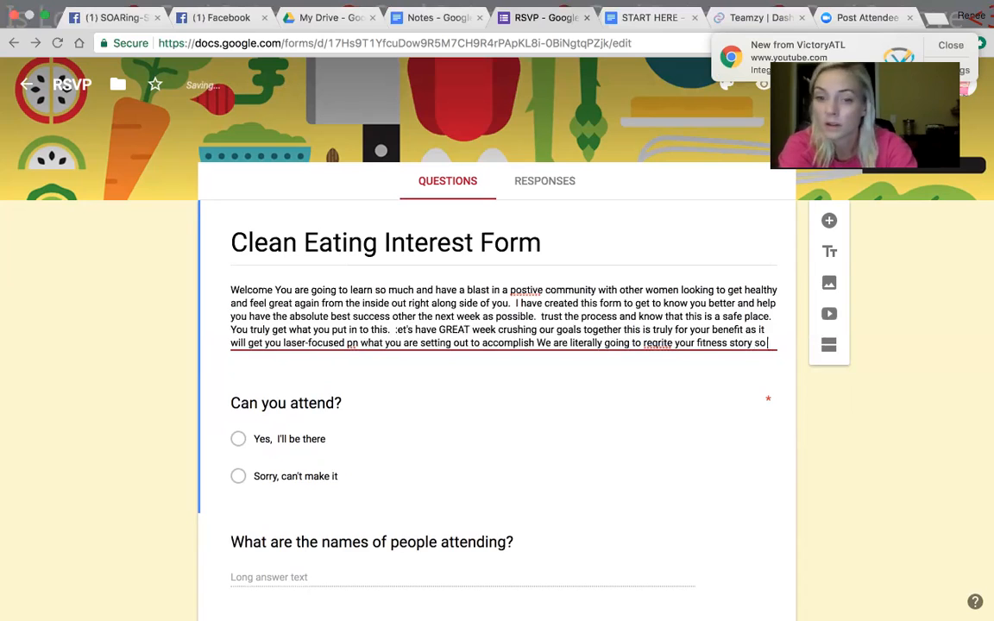
text(going through this exercise will give)
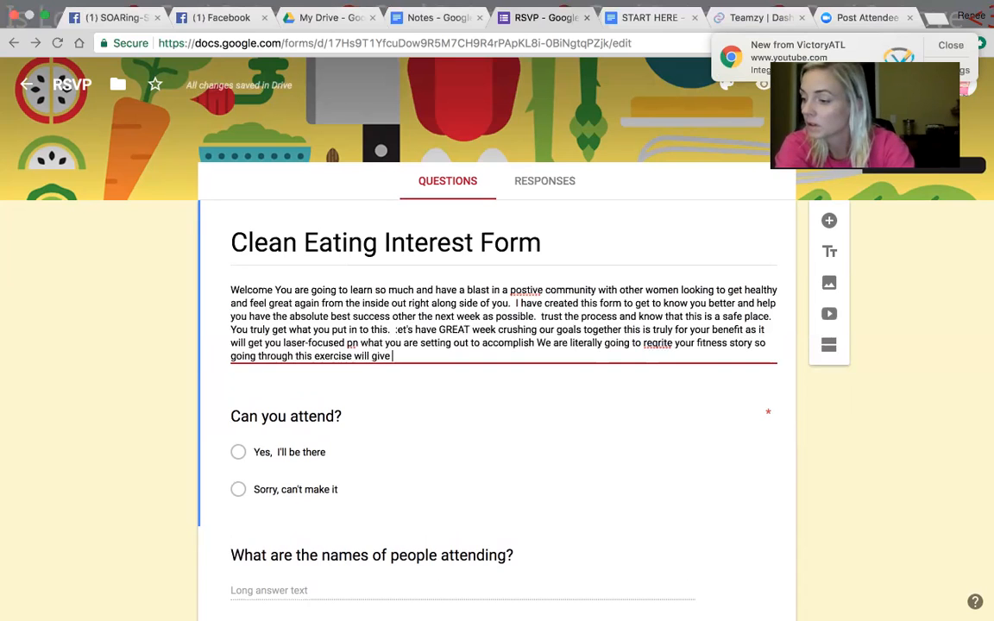
text( you a clea)
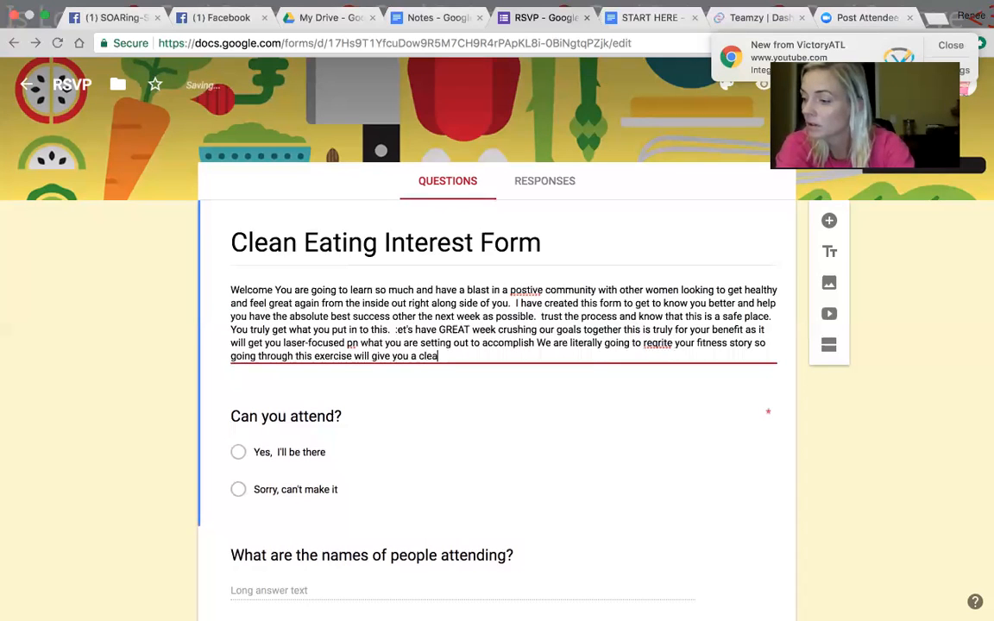
text(r picture)
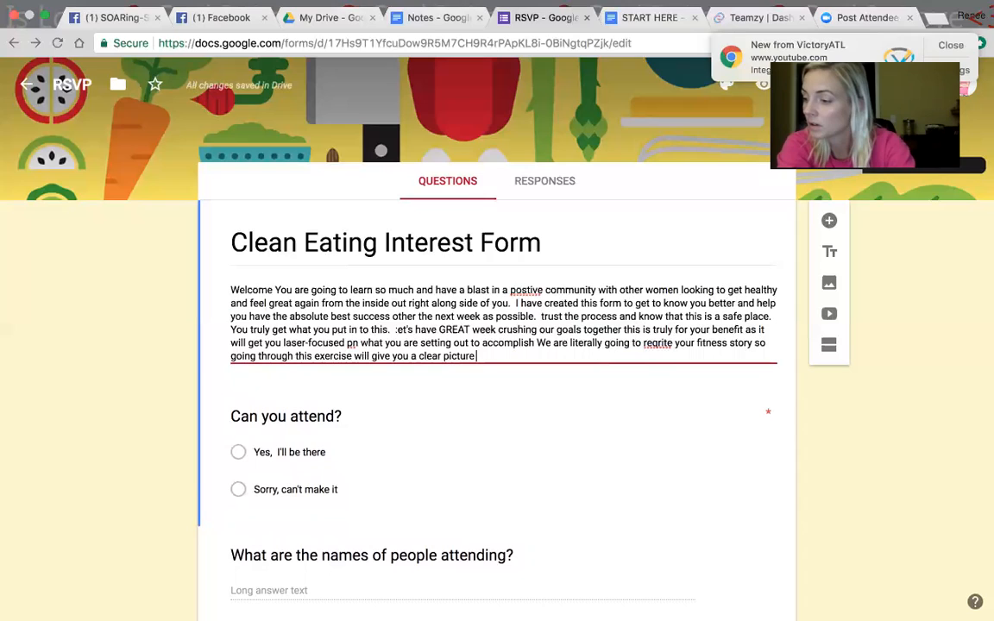
text( of where you a)
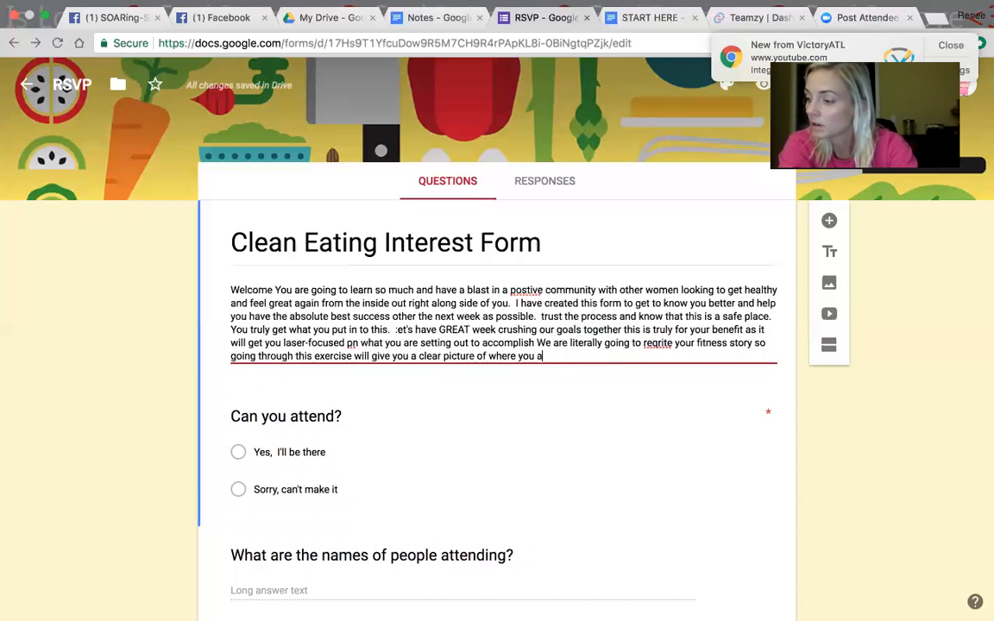
key(BackSpace)
text(started and )
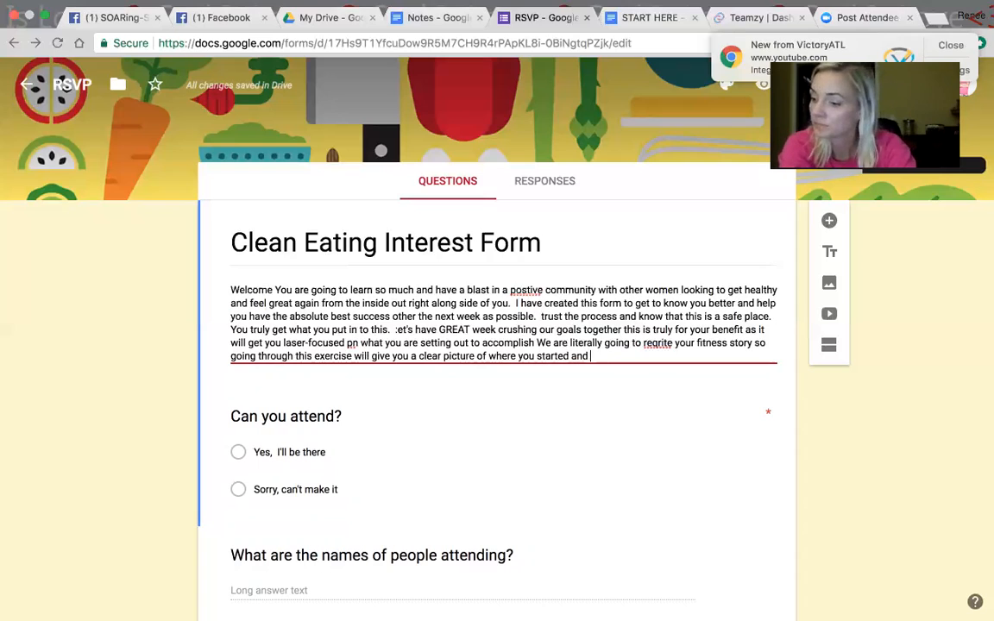
text(where you want t)
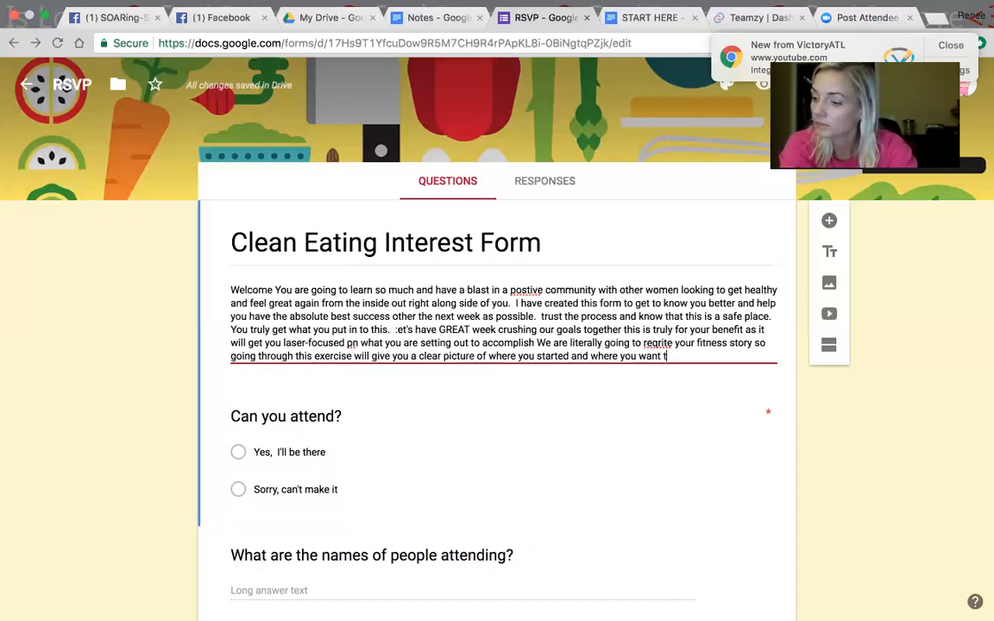
text(o end up)
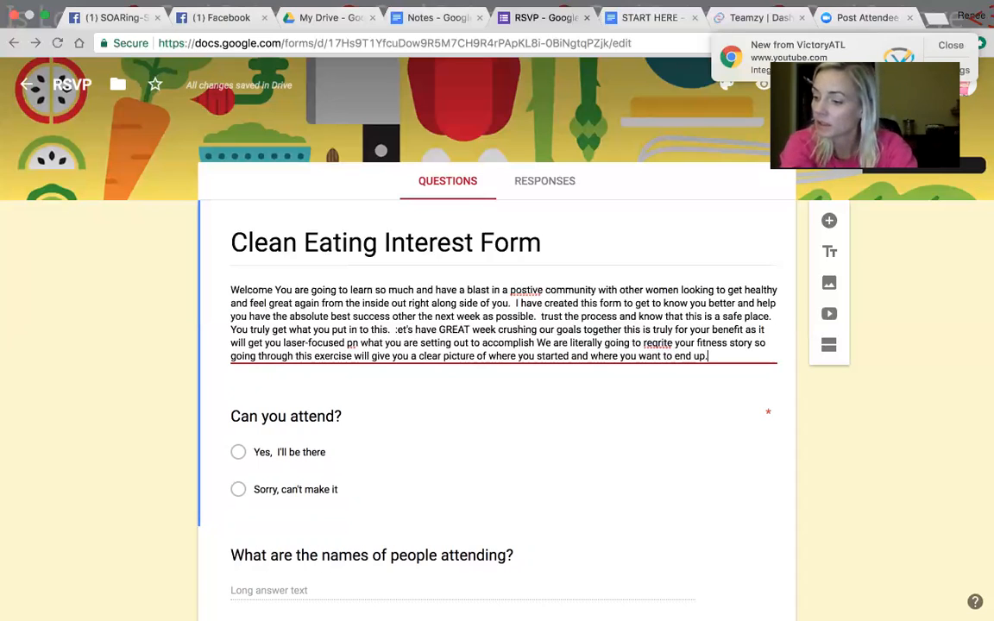
text(.)
Step: Finish the description with "so going through this exercise will give you a clear picture of where you started and where you want to end up."
key(Return)
key(BackSpace)
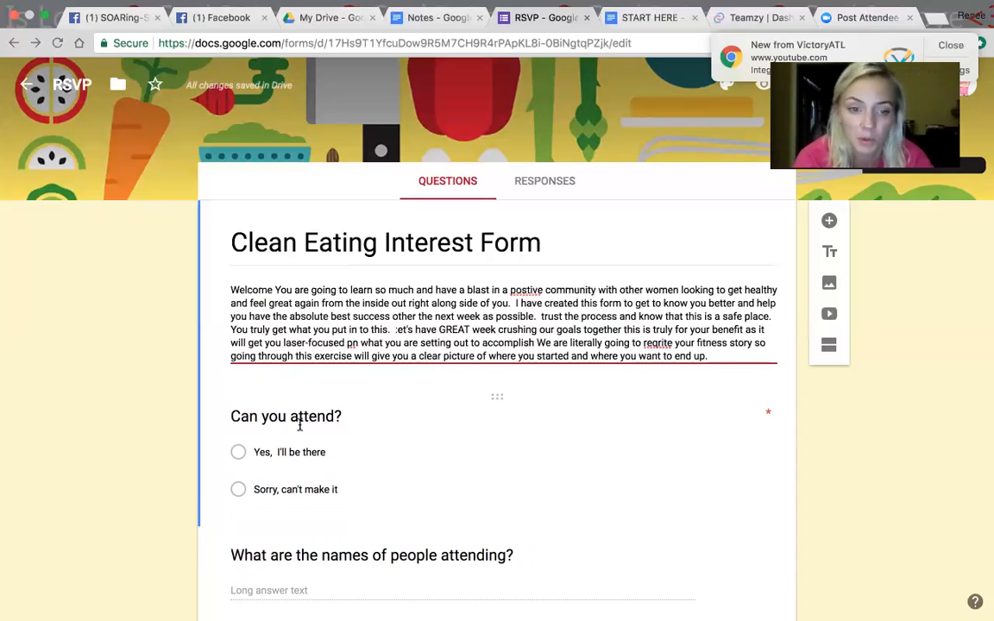
Step: Replace the question text "Can you attend?" with "Name" and look through the available question types
click(335, 416)
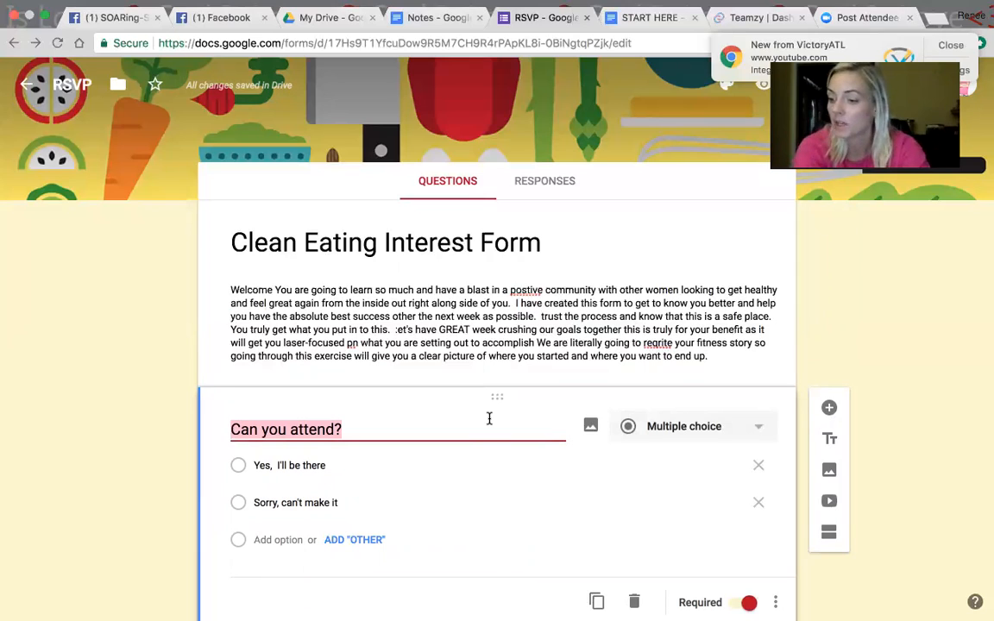
text(NAme)
key(BackSpace)
key(BackSpace)
key(BackSpace)
text(ame)
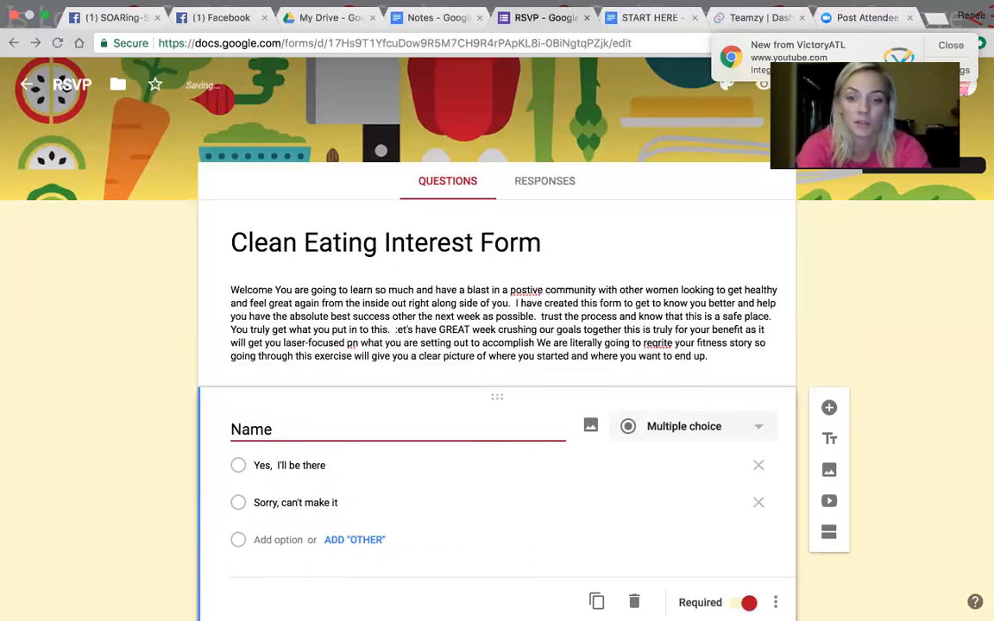
click(523, 418)
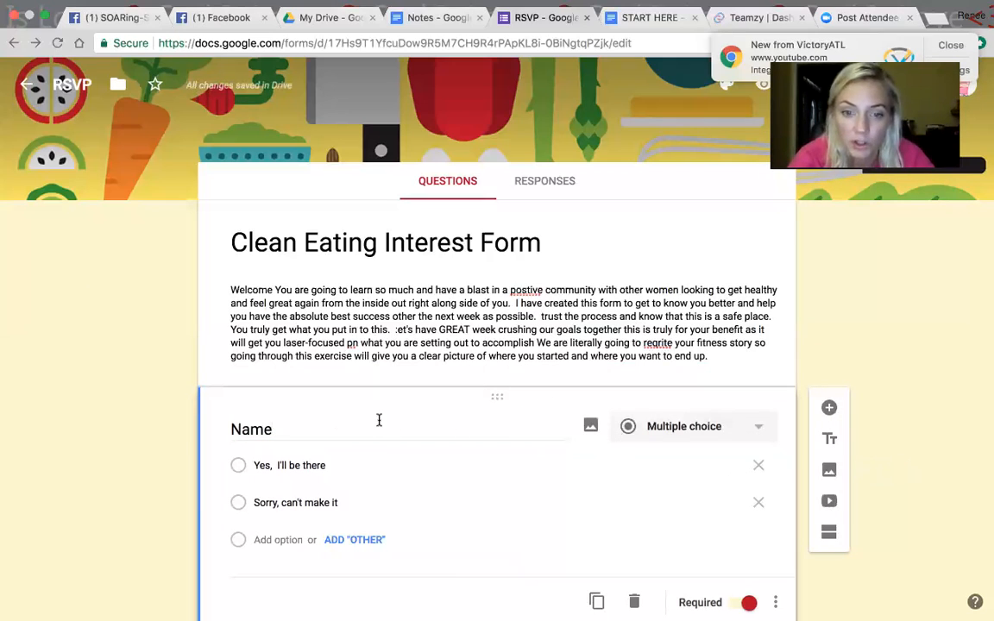
click(687, 423)
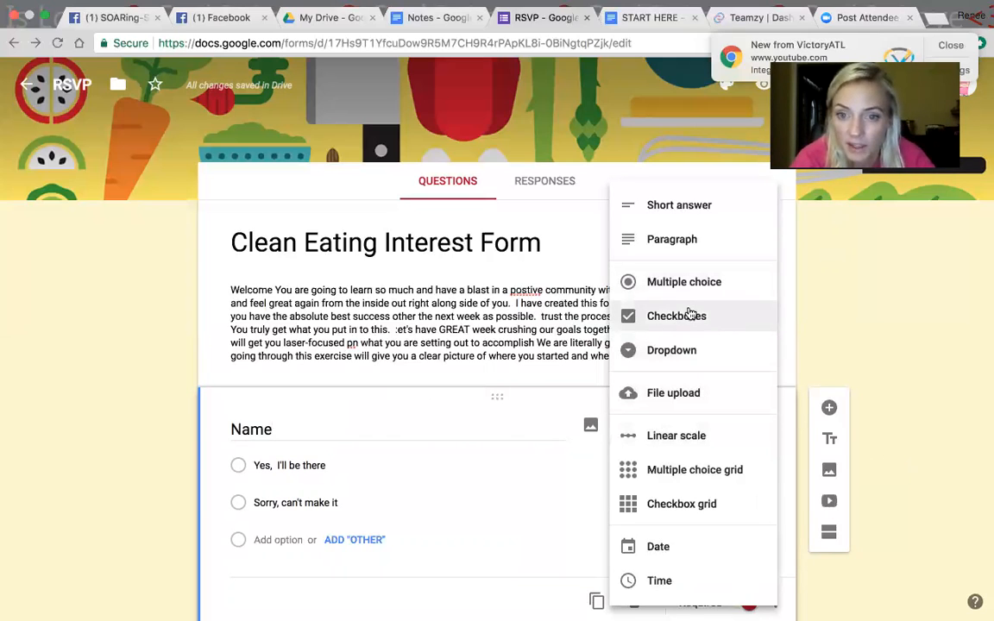
click(443, 433)
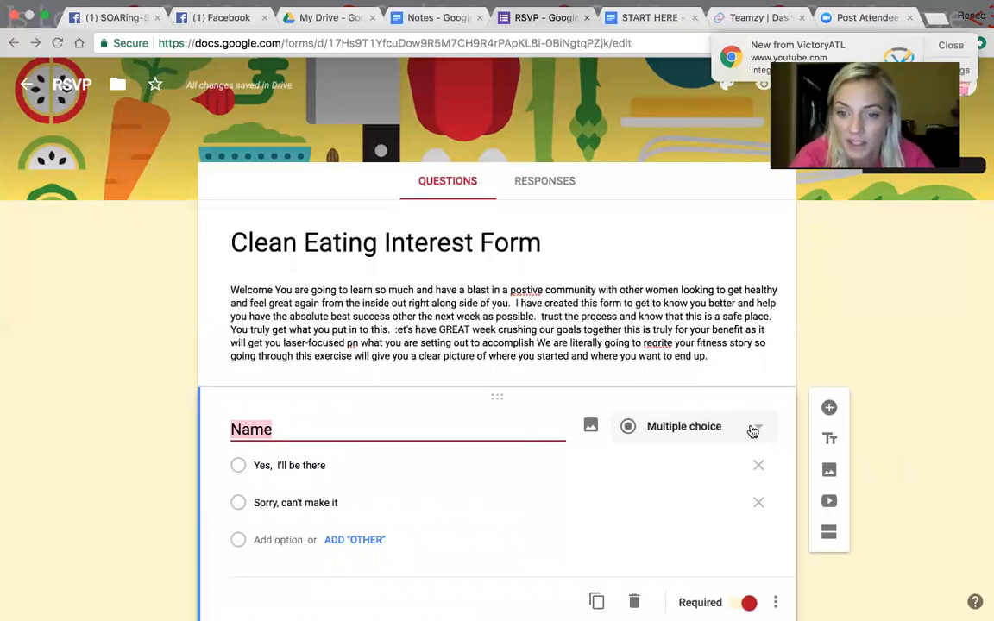
Step: Set the Name question's answer type to Short answer
click(751, 428)
click(669, 207)
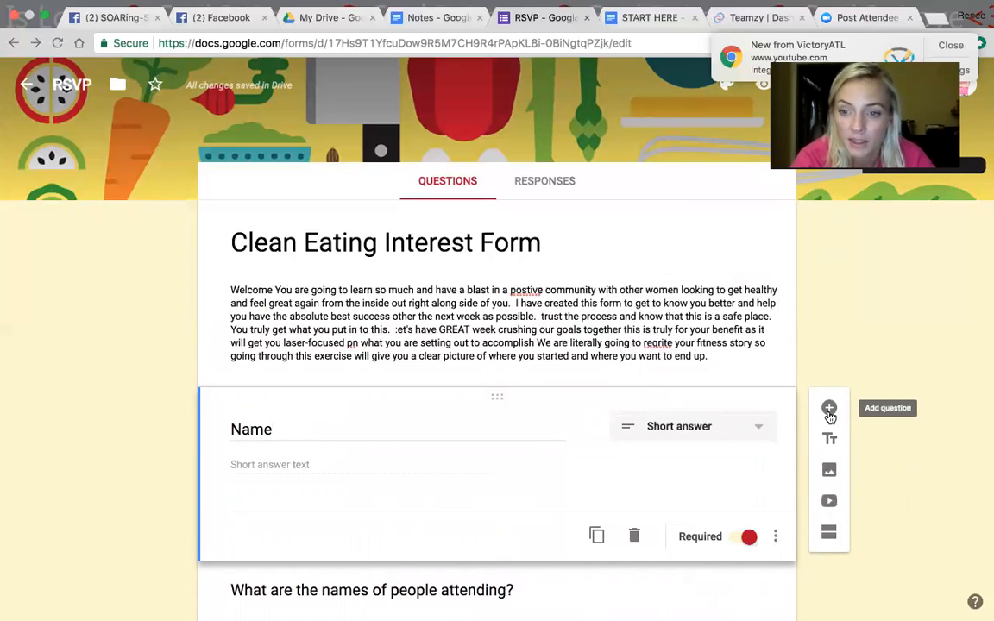
Step: Replace the question text "What are the names of people attending?" with "Phone Number", dismissing the browser notification
drag(337, 609, 396, 331)
click(412, 231)
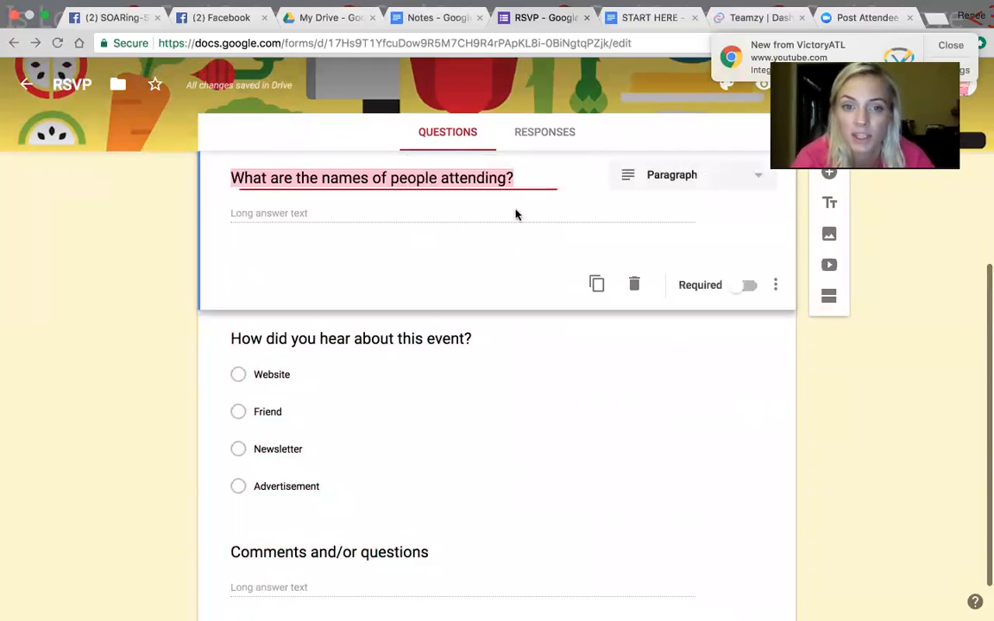
key(BackSpace)
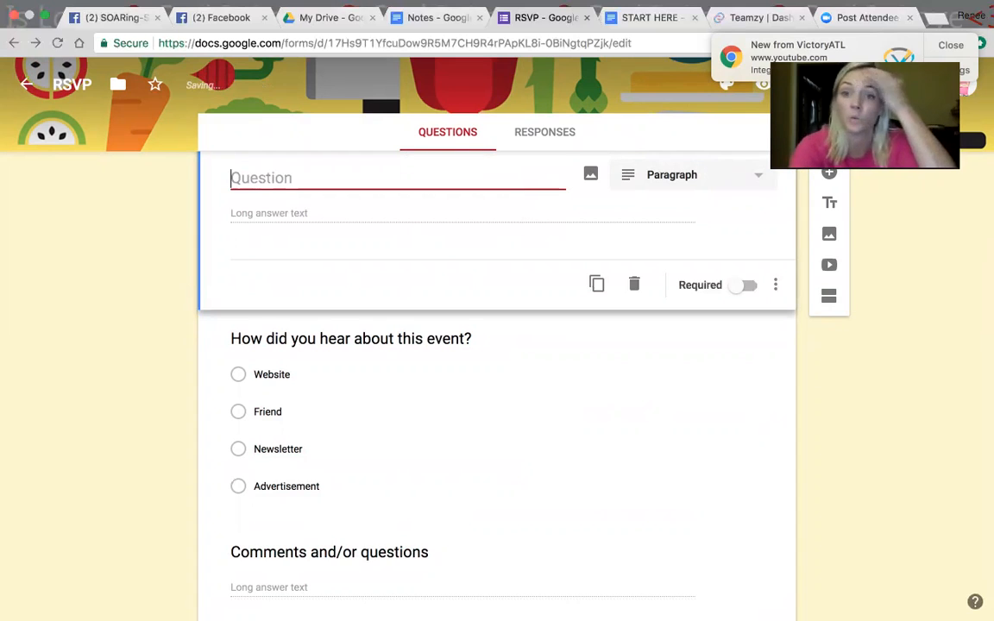
click(956, 45)
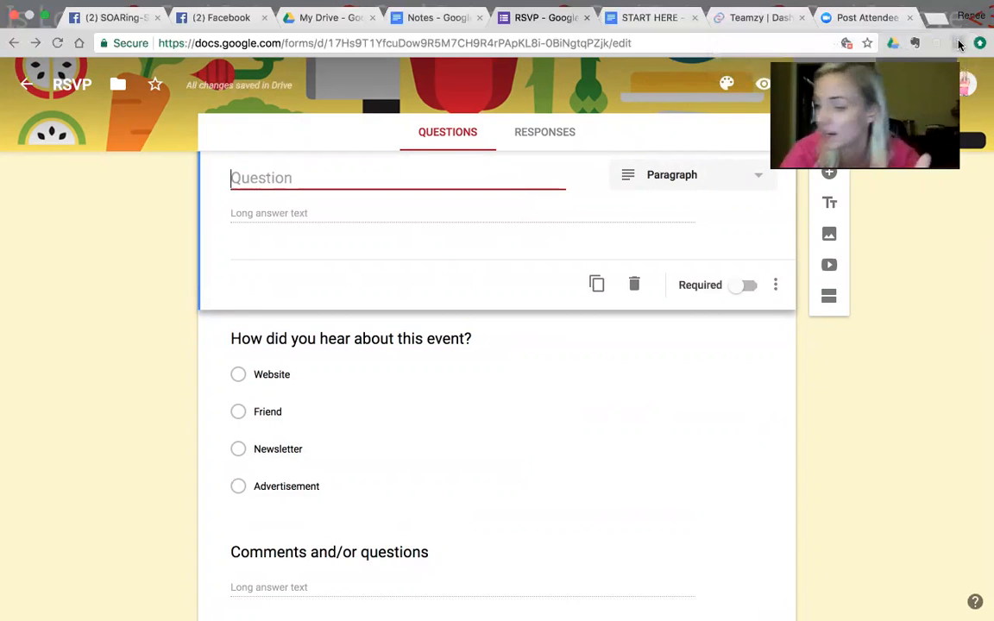
text(Ph)
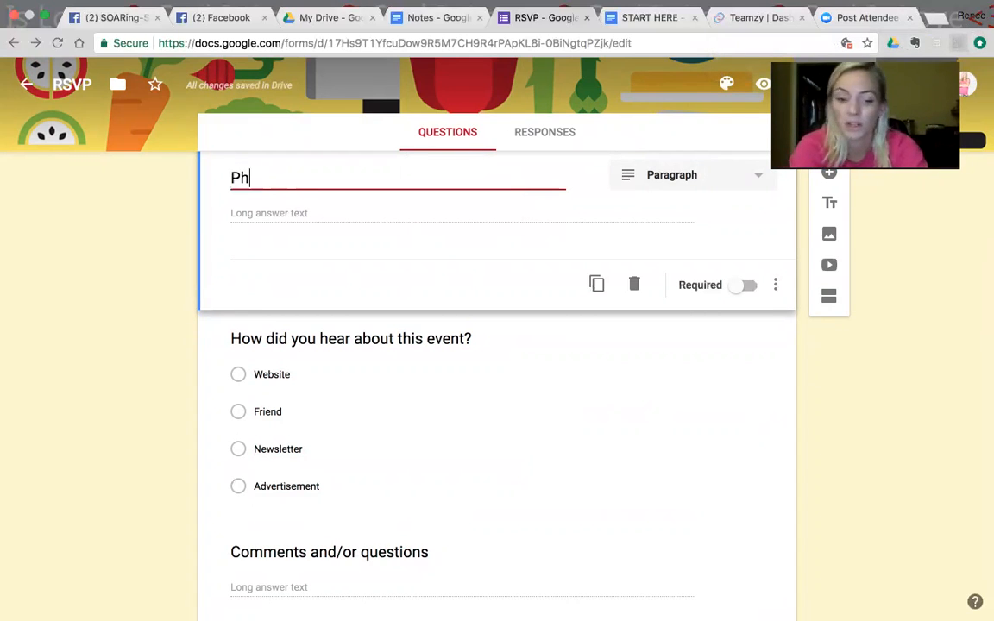
text(one Number)
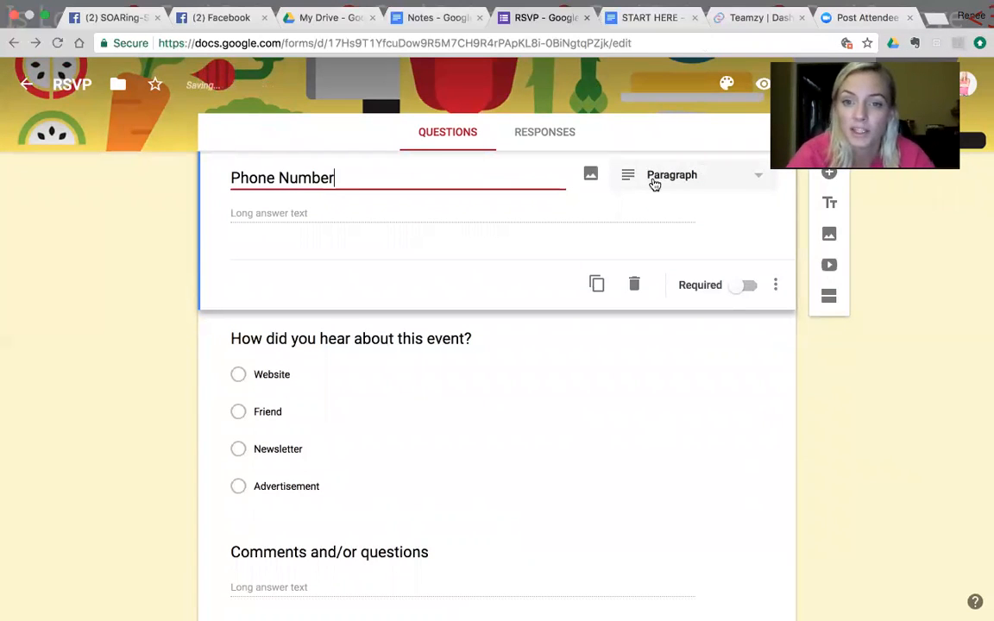
Step: Change the Phone Number question to Short answer and make it required
click(738, 188)
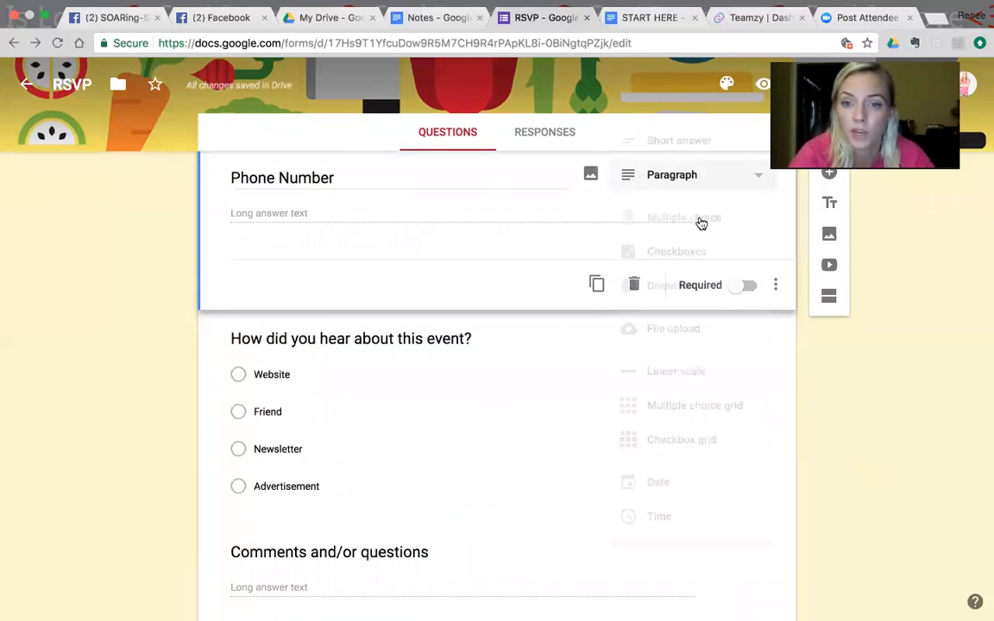
click(698, 153)
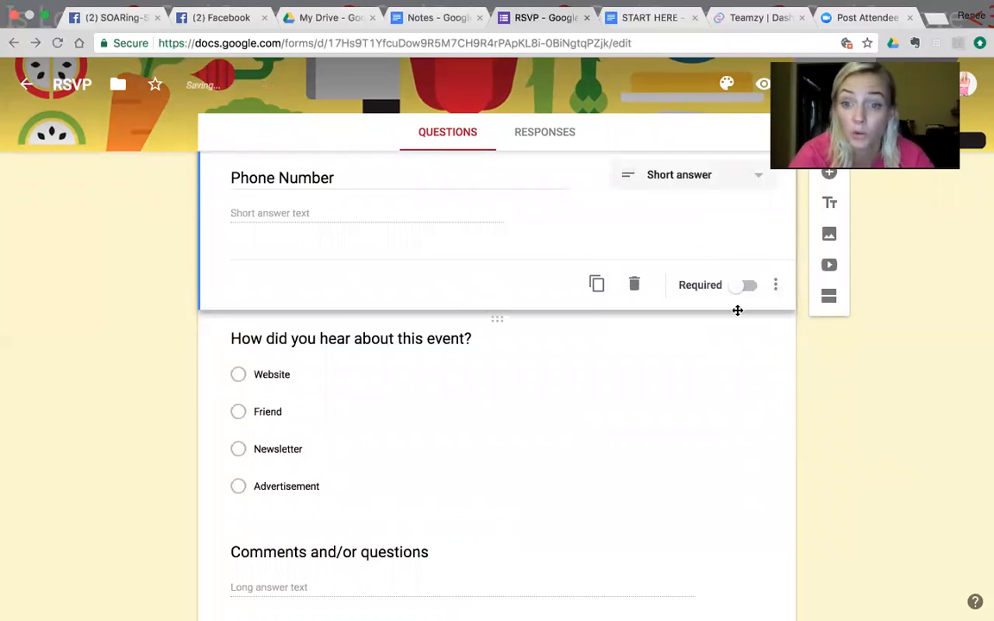
click(748, 286)
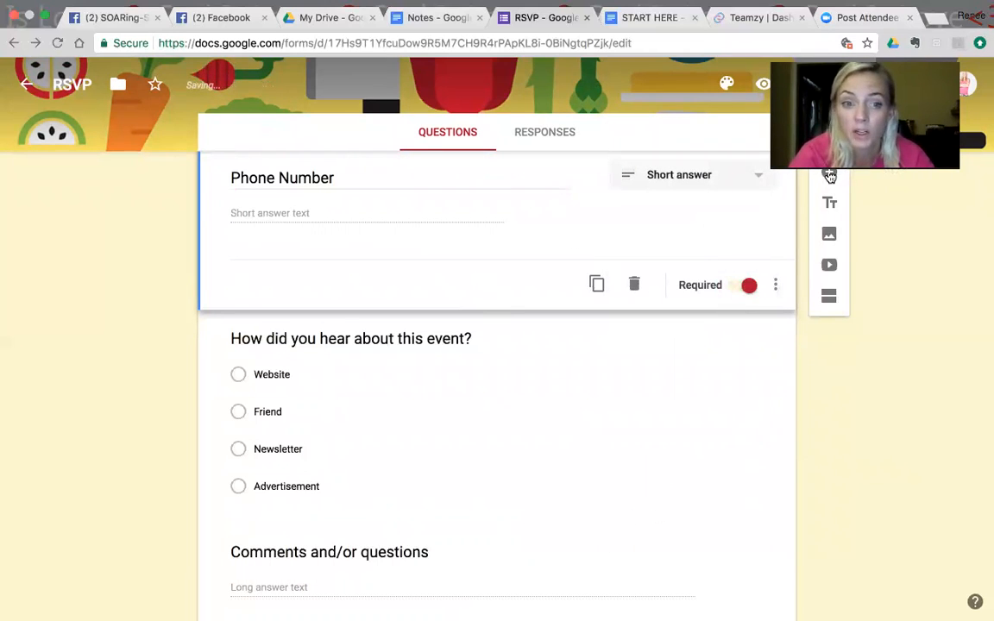
Step: Add an "Email Address" question below Phone Number and make it required
click(831, 175)
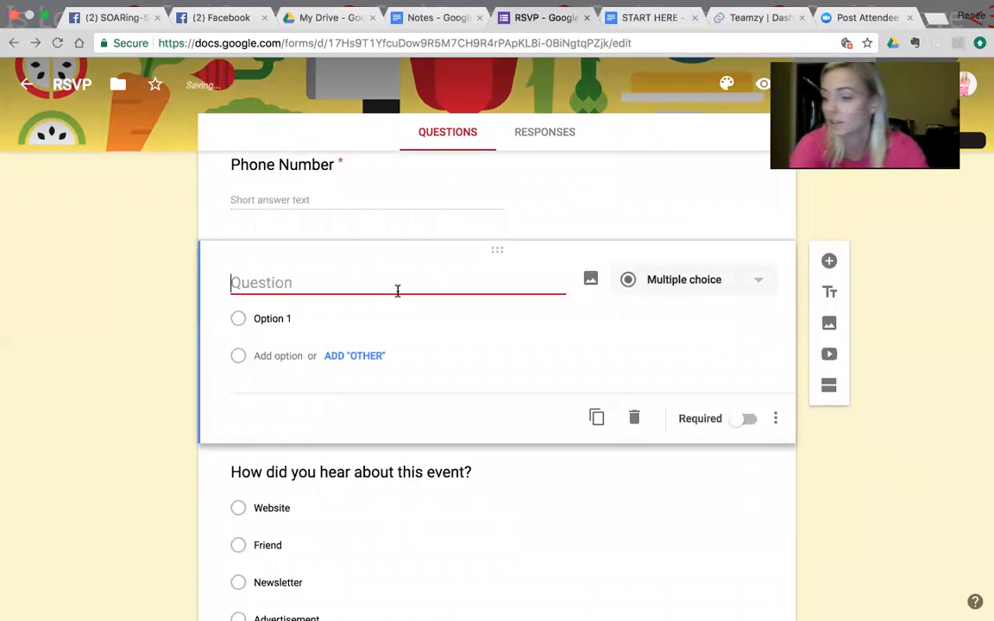
text(Email A)
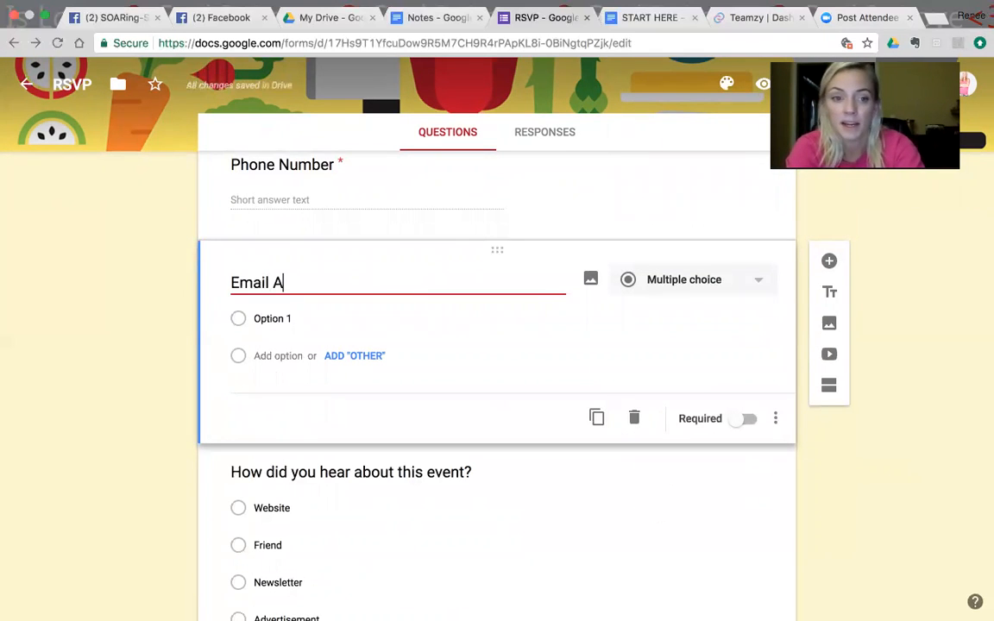
text(ddress)
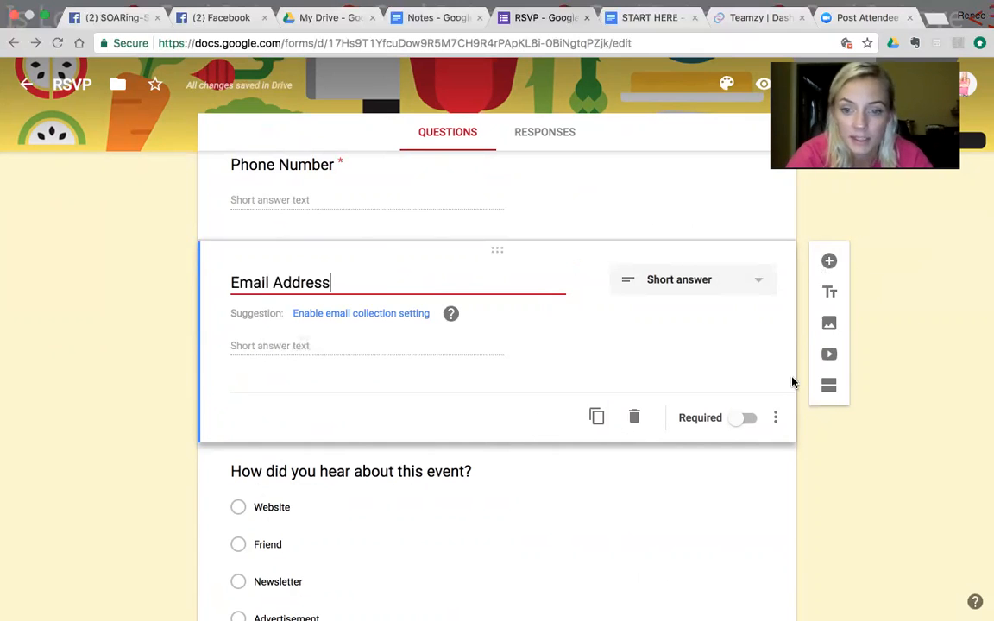
click(747, 419)
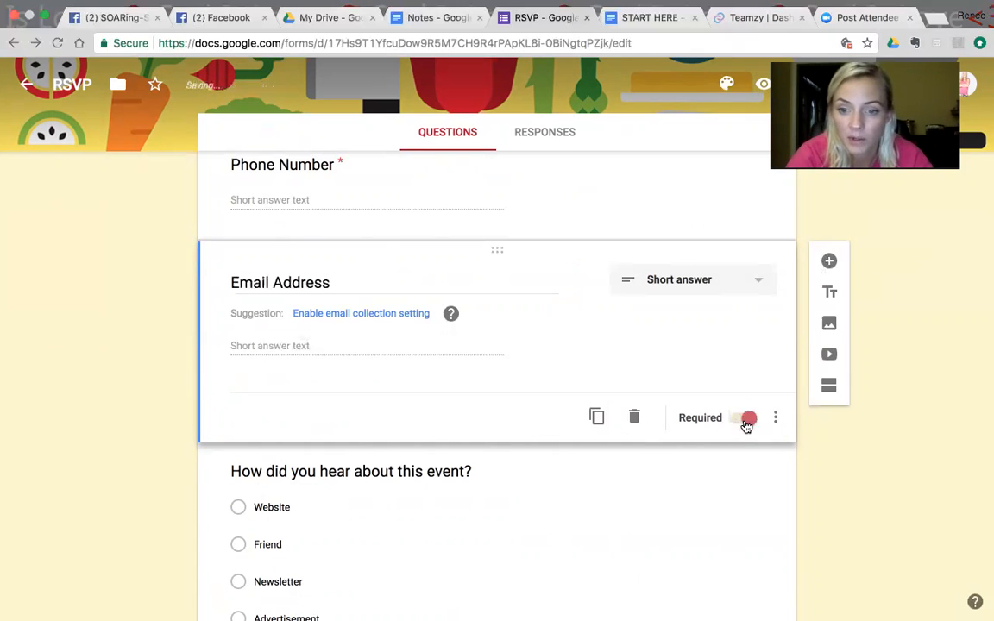
Step: Replace the question text "How did you hear about this event?" with "Beginning Measurements Completed"
click(410, 471)
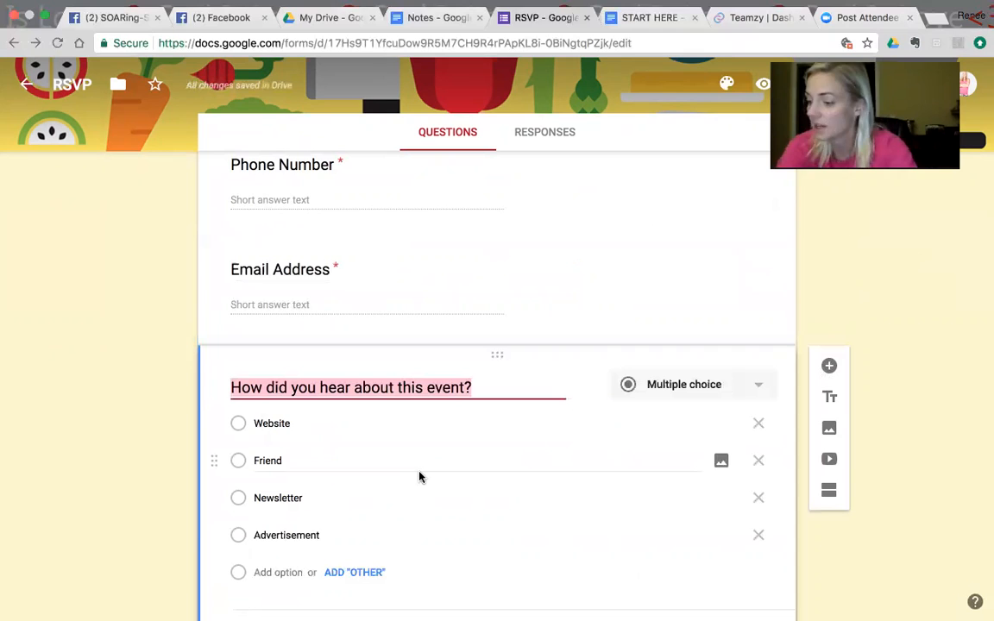
key(BackSpace)
text(Begg)
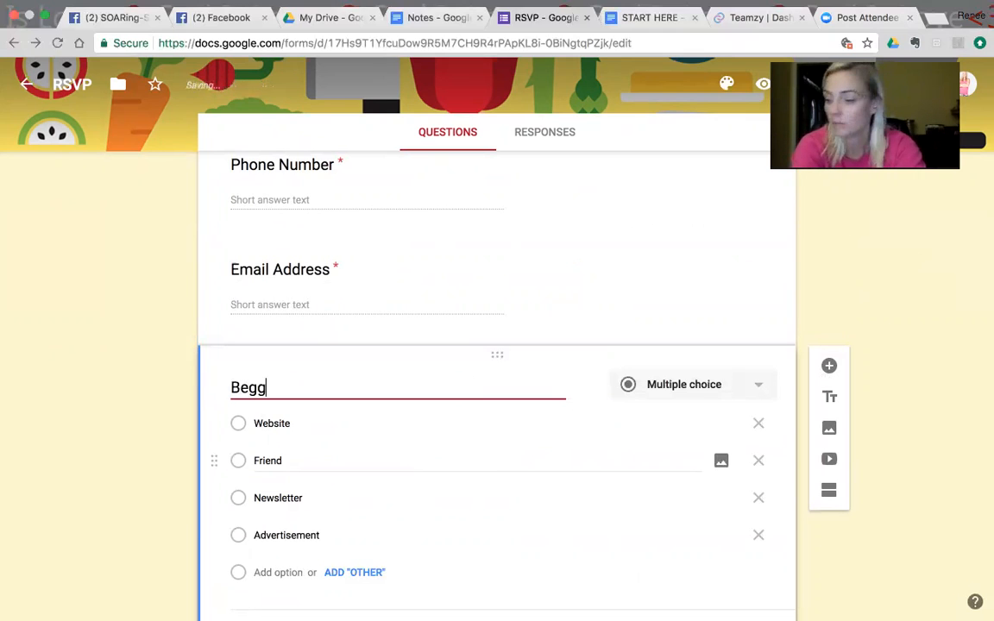
key(BackSpace)
text(inning )
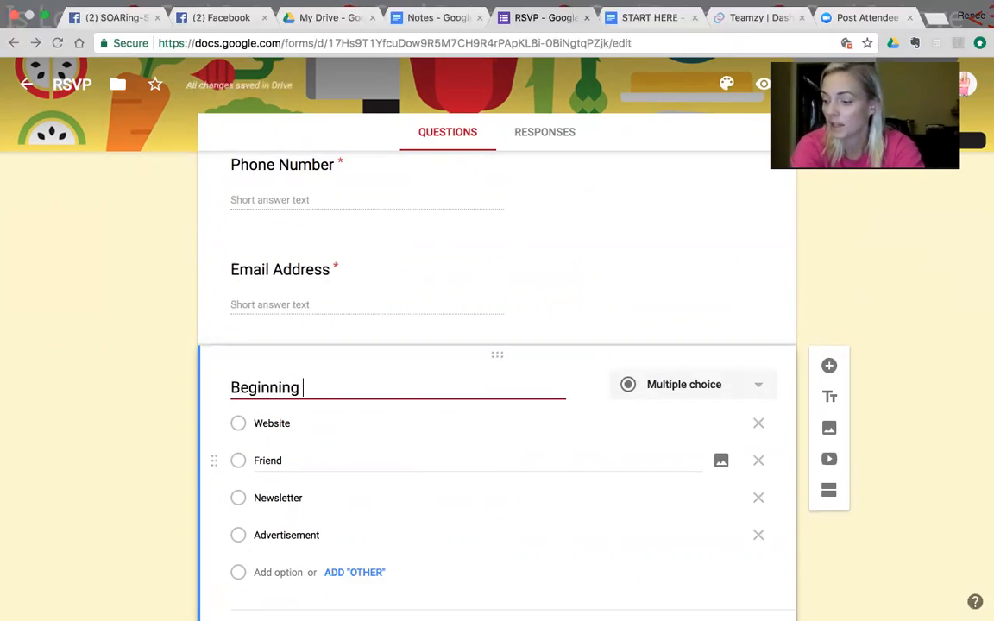
text(Measurement)
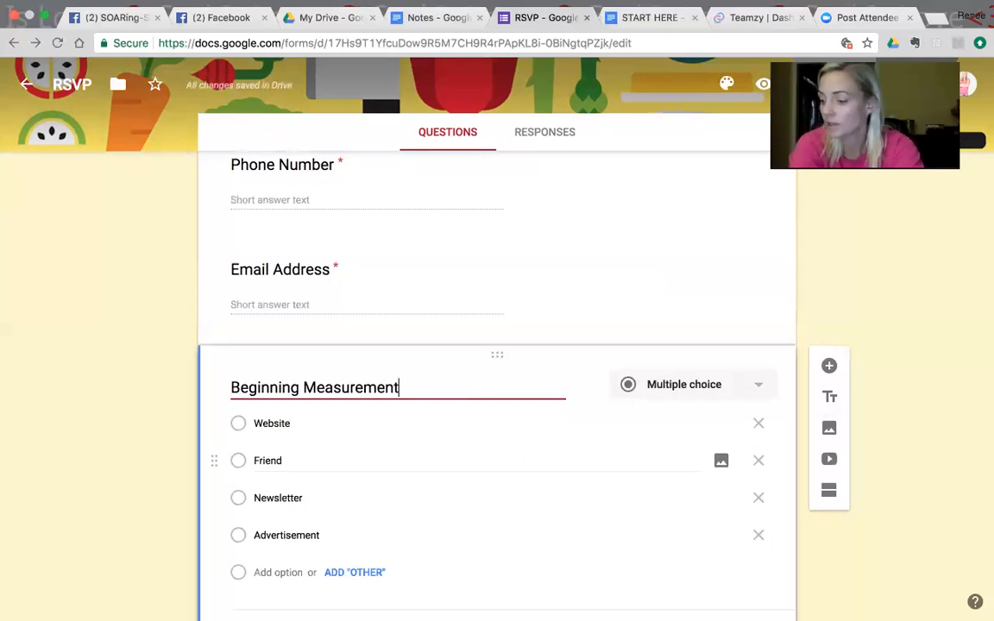
text(s Completed)
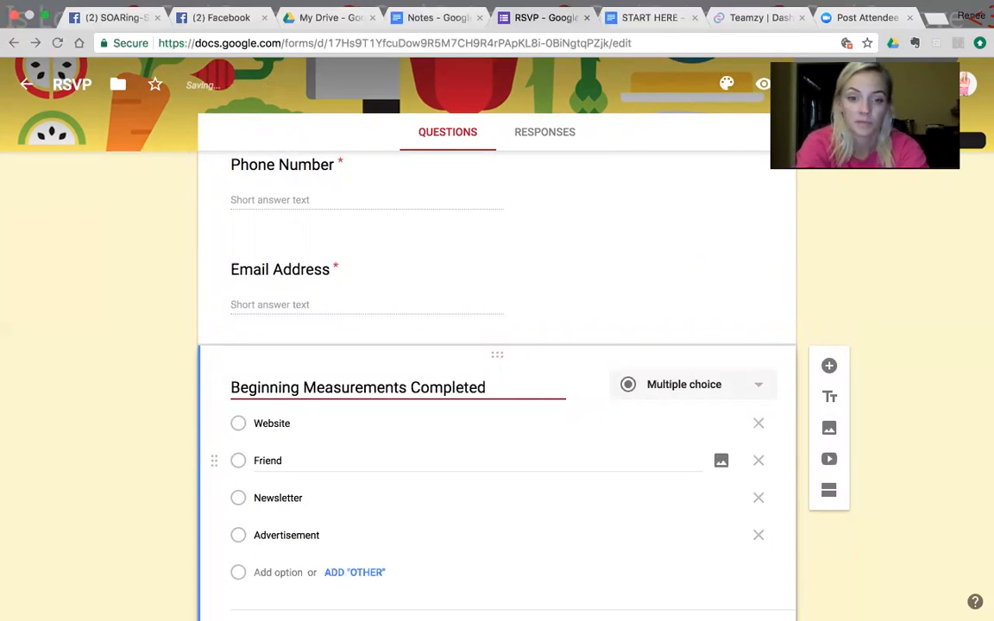
Step: Reduce the Beginning Measurements Completed answers to only "Yes" and "No", and make the question required
click(762, 426)
click(758, 423)
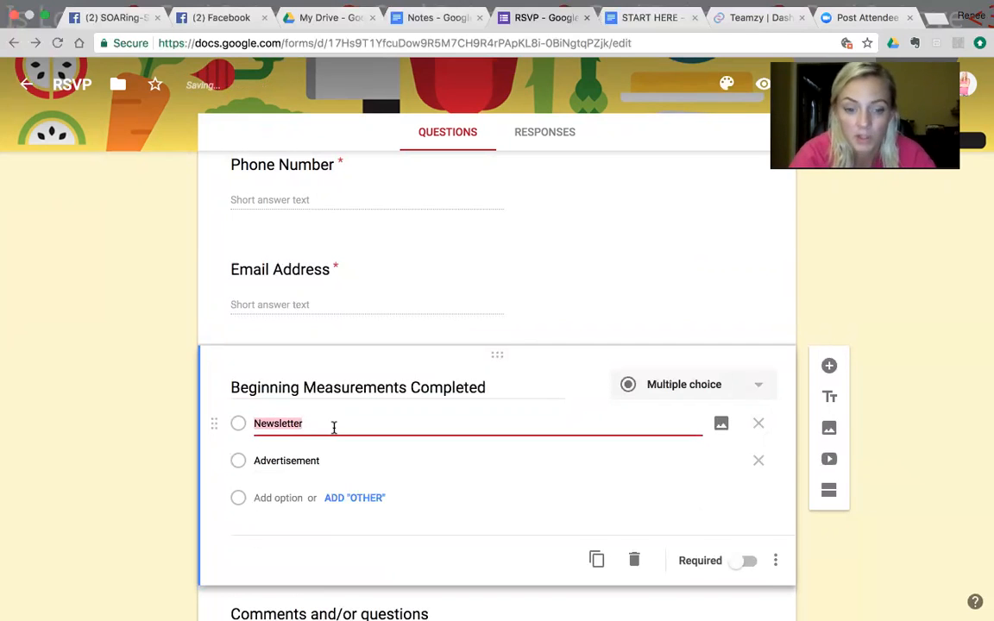
text(Yes)
click(309, 460)
text(No)
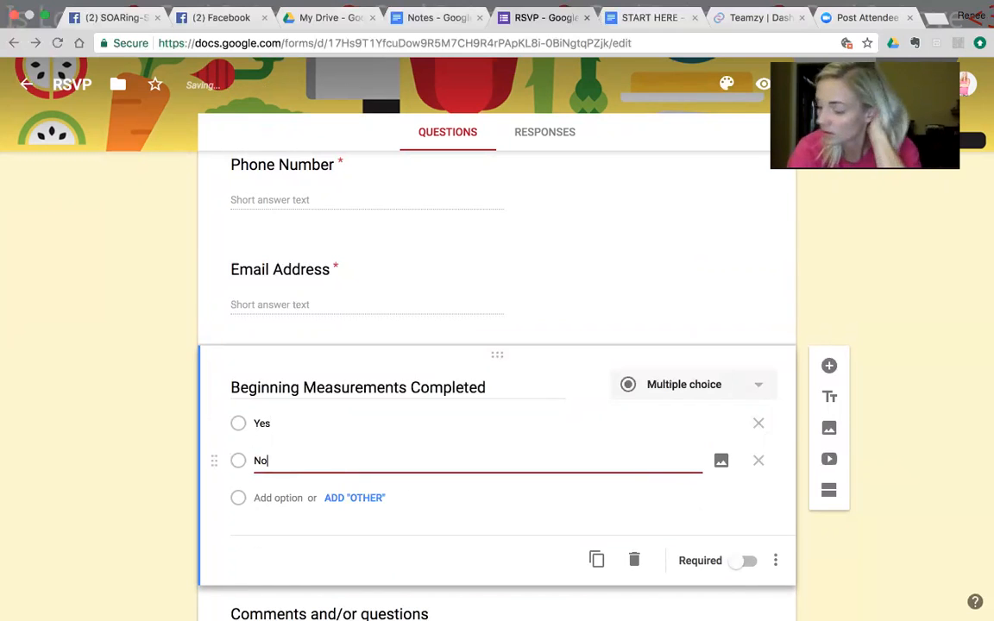
click(647, 514)
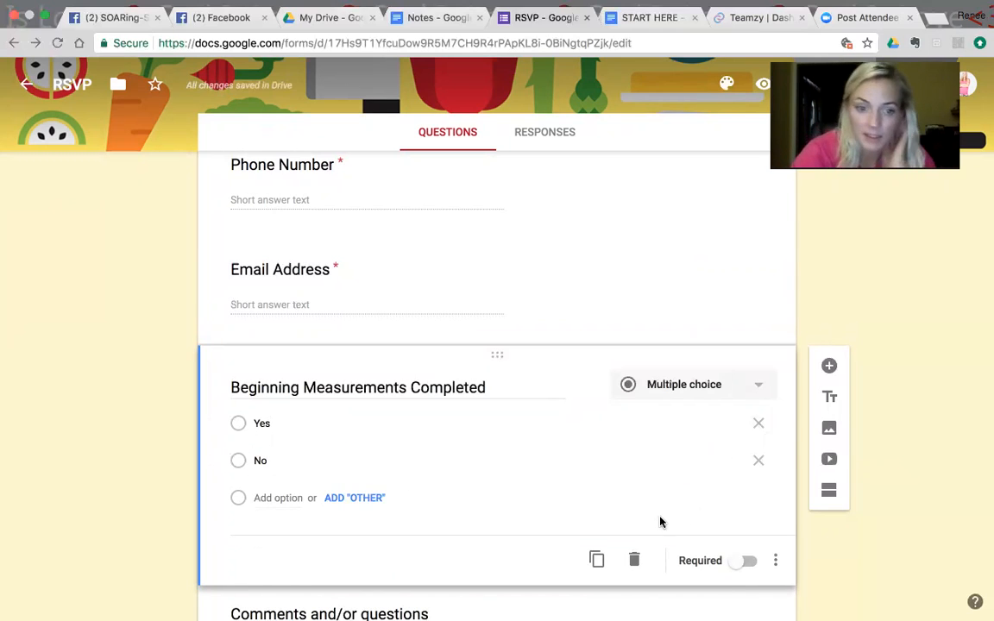
click(743, 560)
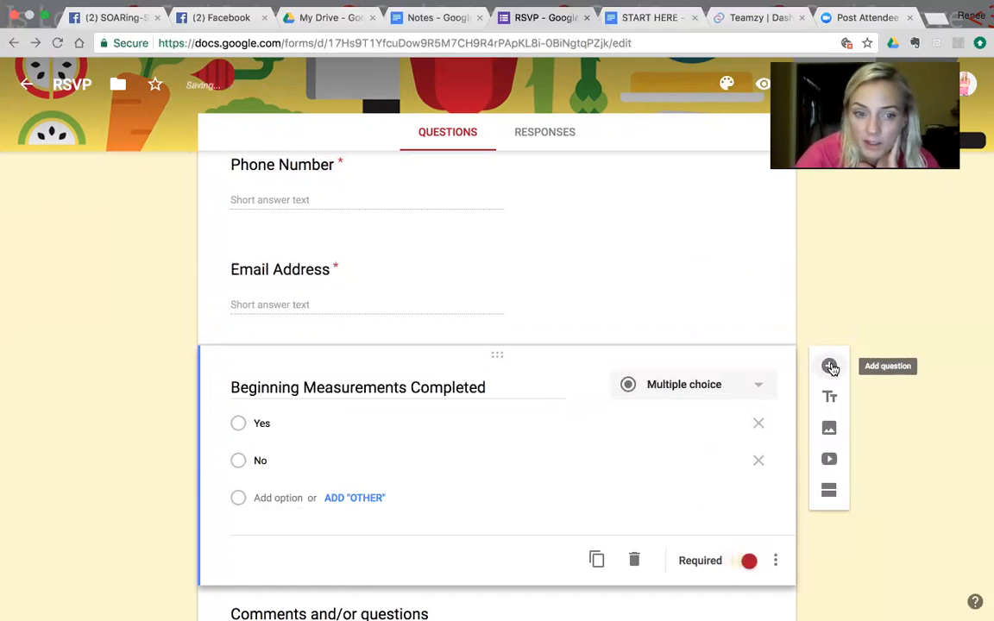
Step: Add a multiple-choice question "Do you already have a coach?" with all the suggested answers
click(829, 366)
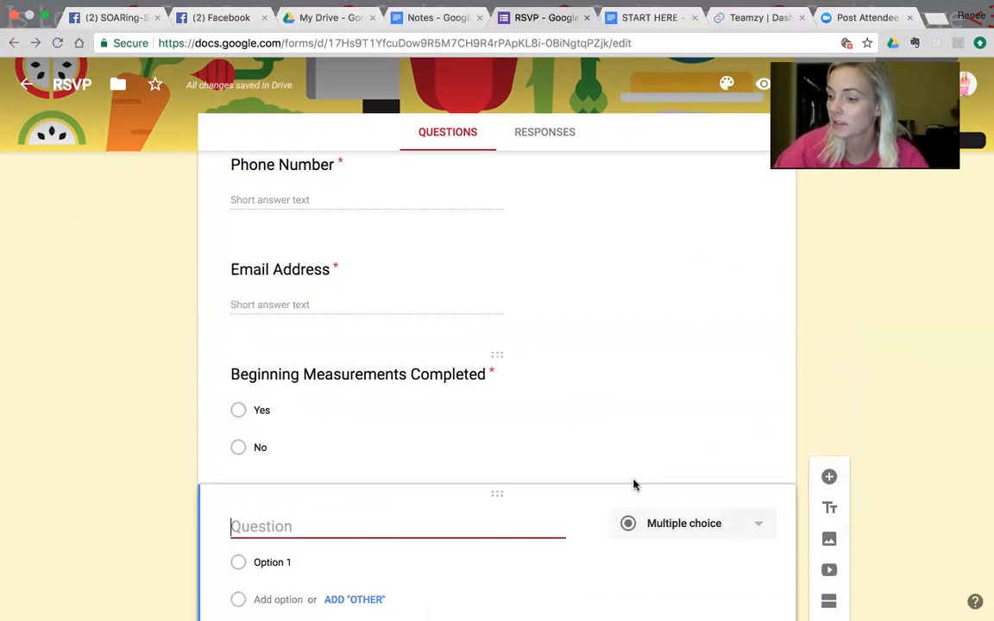
text(Do you)
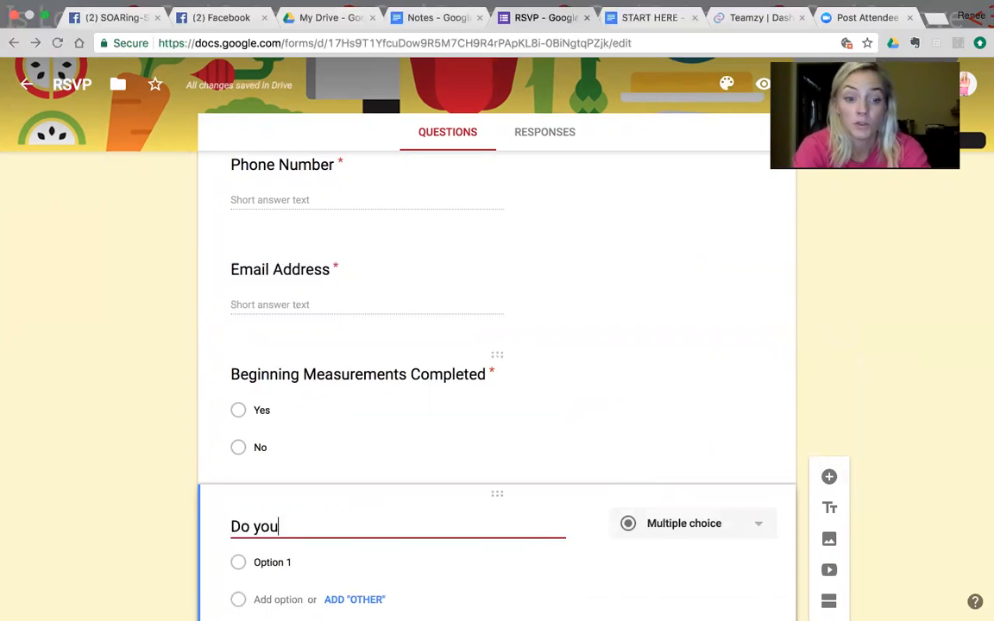
text( already h)
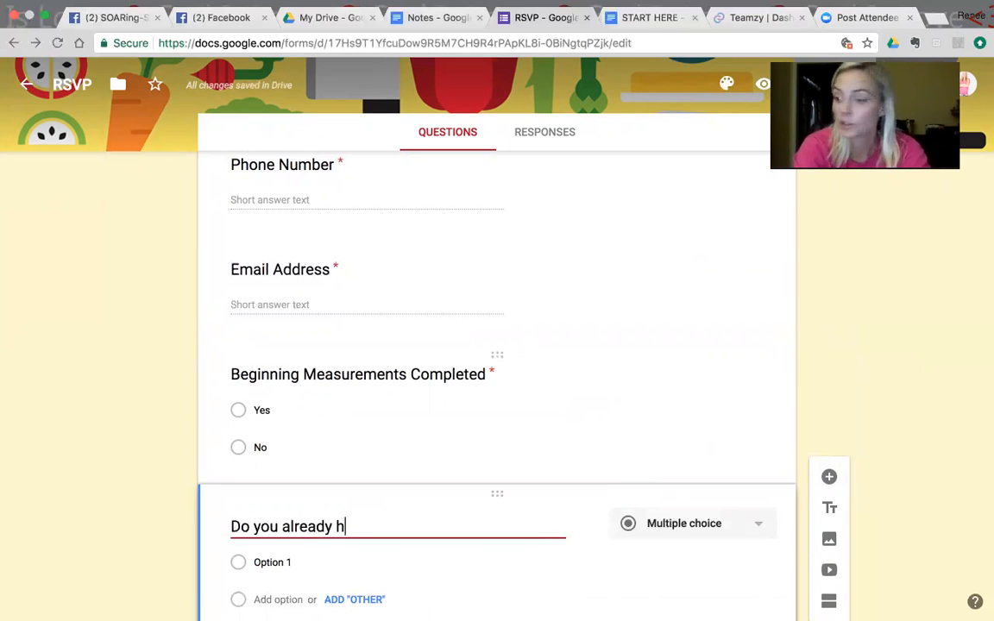
text(ave a coach)
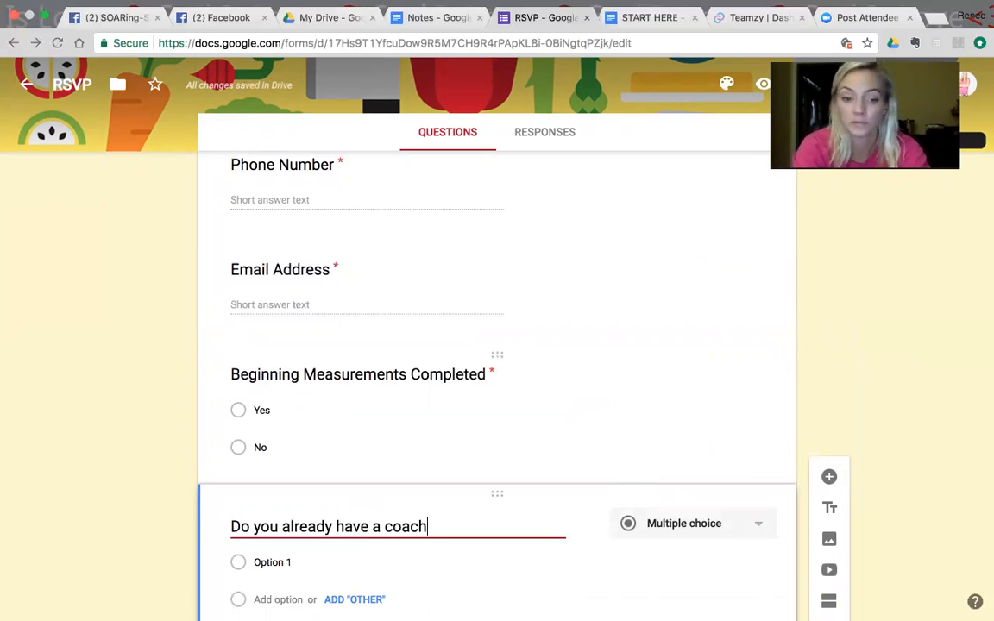
text(?)
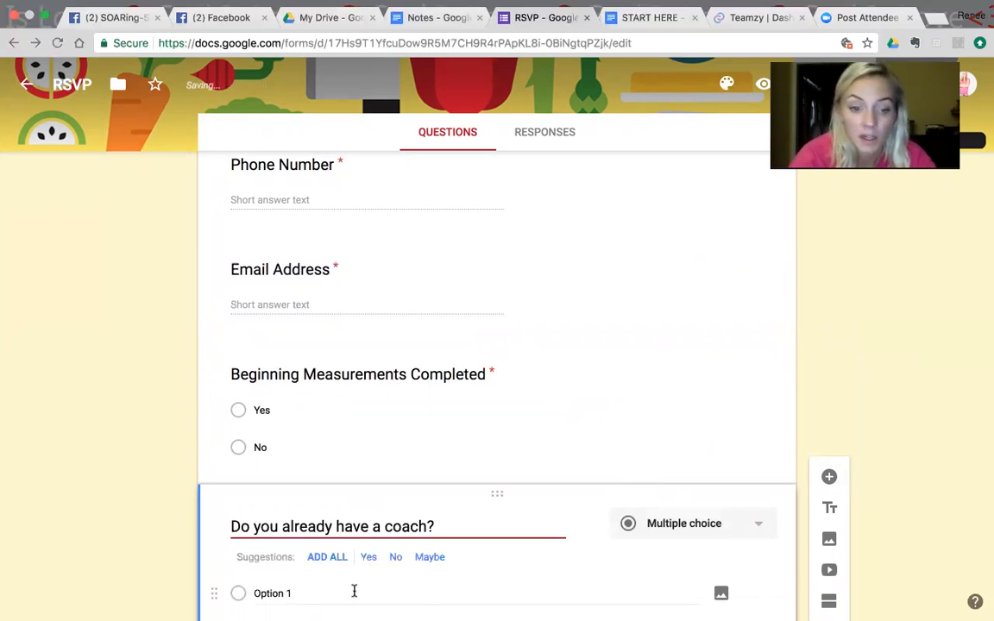
click(320, 557)
Step: Replace the coach question's "Maybe" option with "I don't understand the question" and make the question required
click(444, 598)
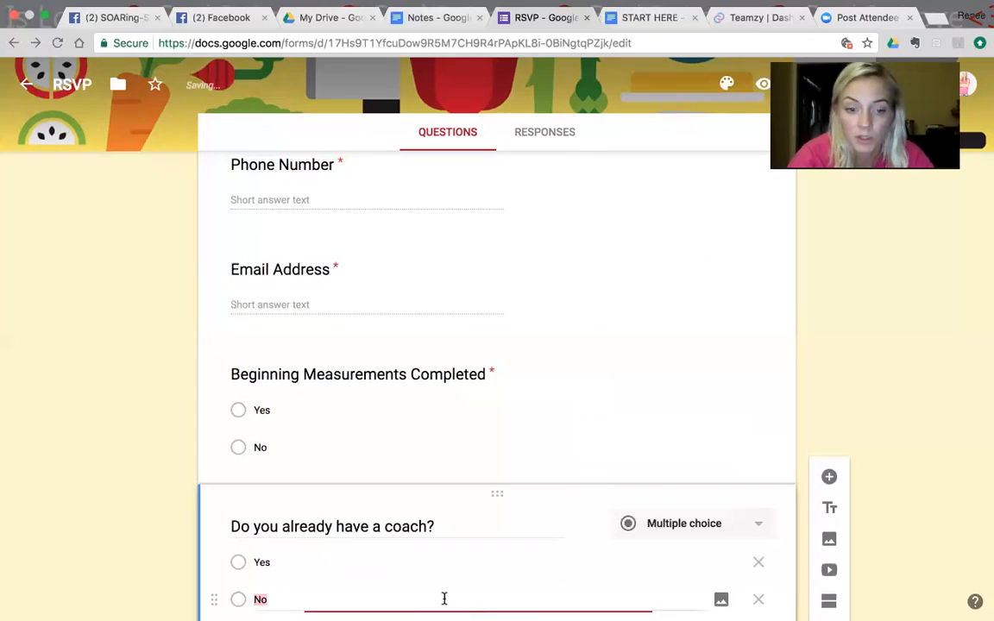
drag(792, 597, 685, 573)
scroll(792, 599, down, 2)
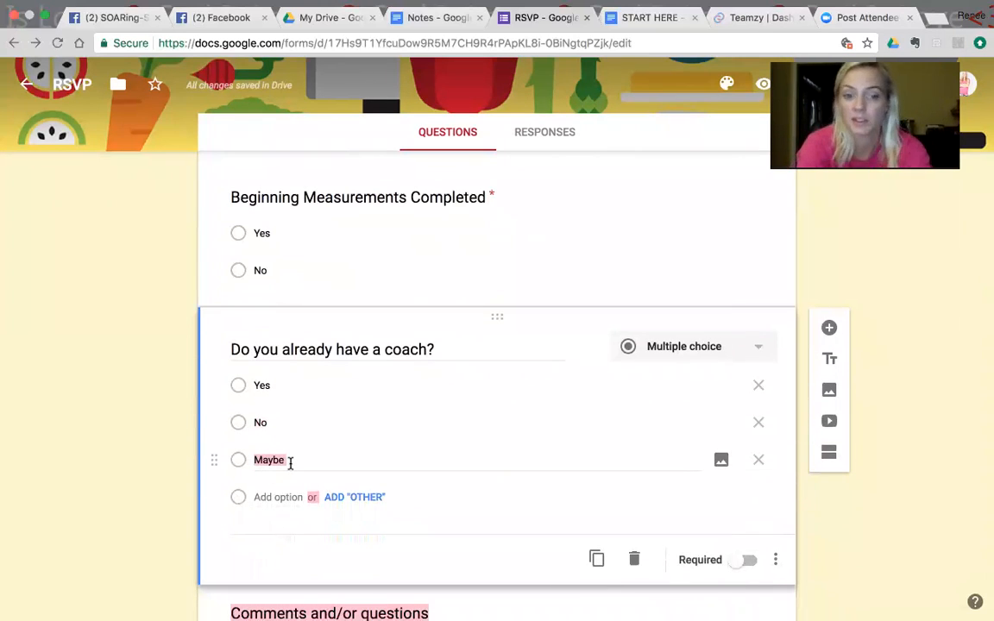
text(Mayb)
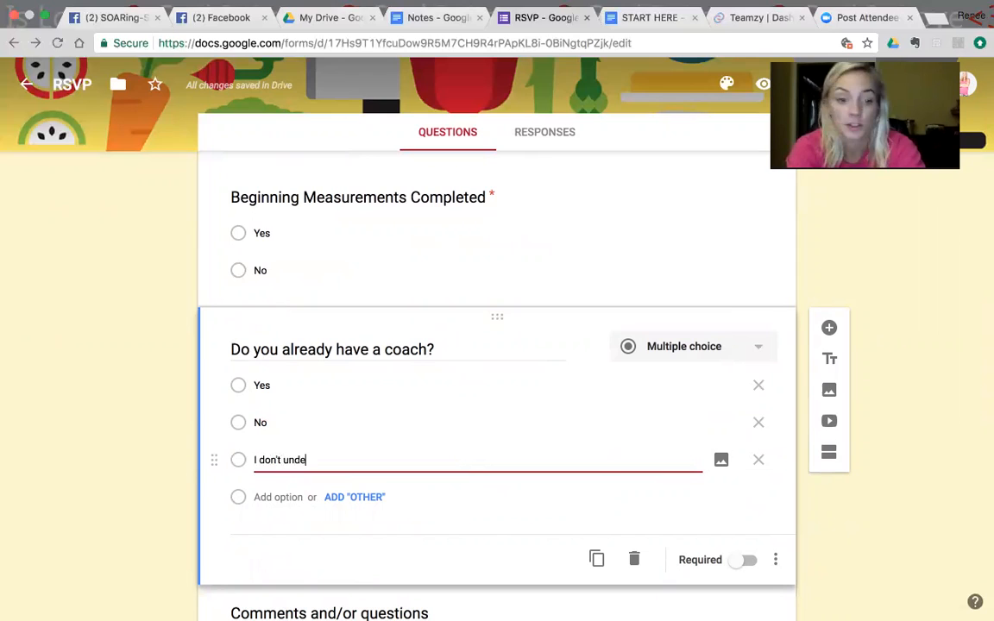
text(nd the question)
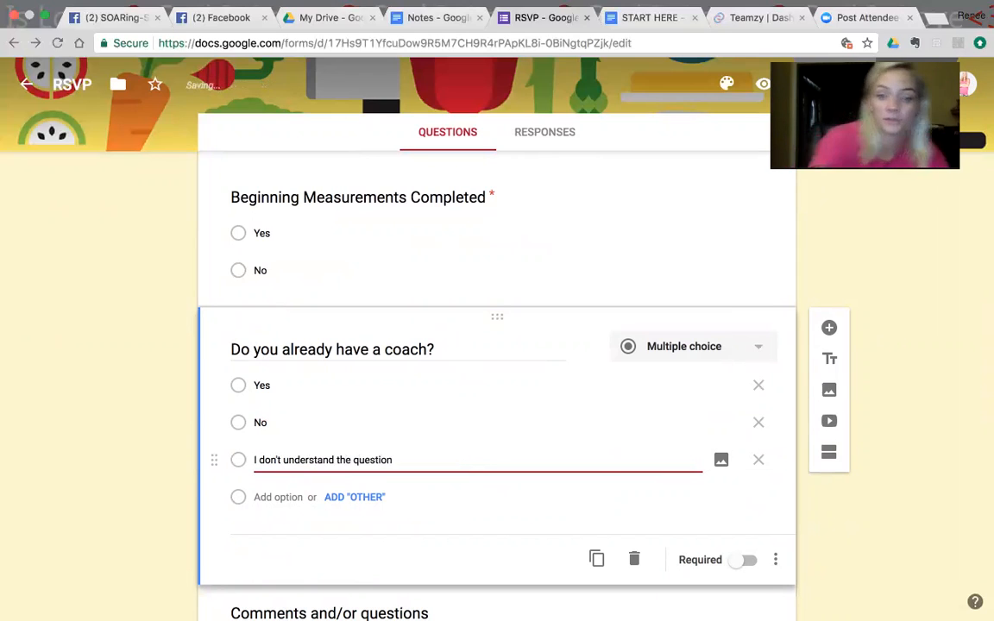
click(747, 562)
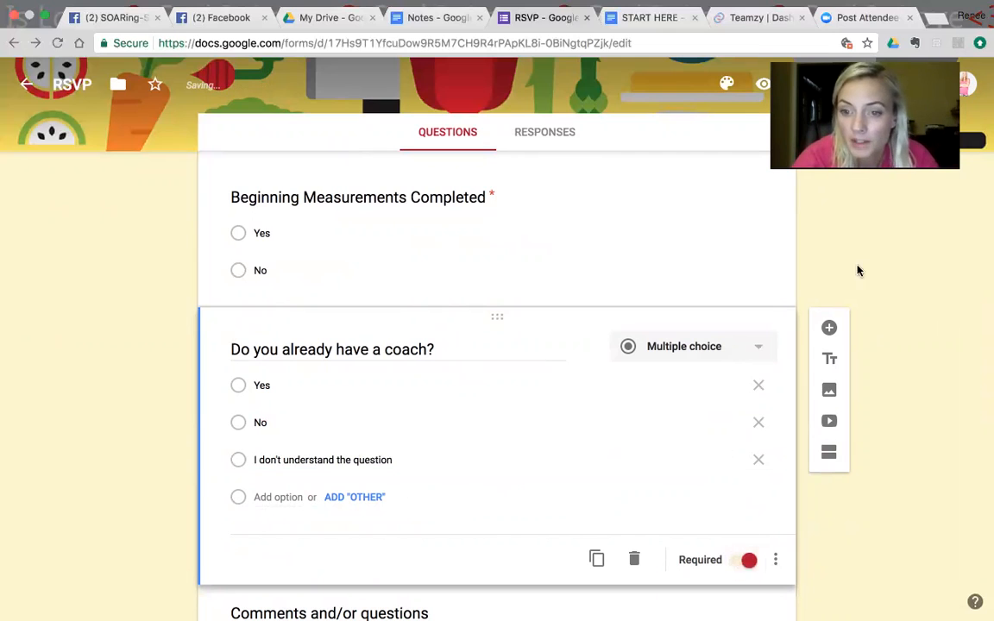
Step: Add a multiple-choice question titled "What is your favorite type of workout?" below the coach question
click(829, 327)
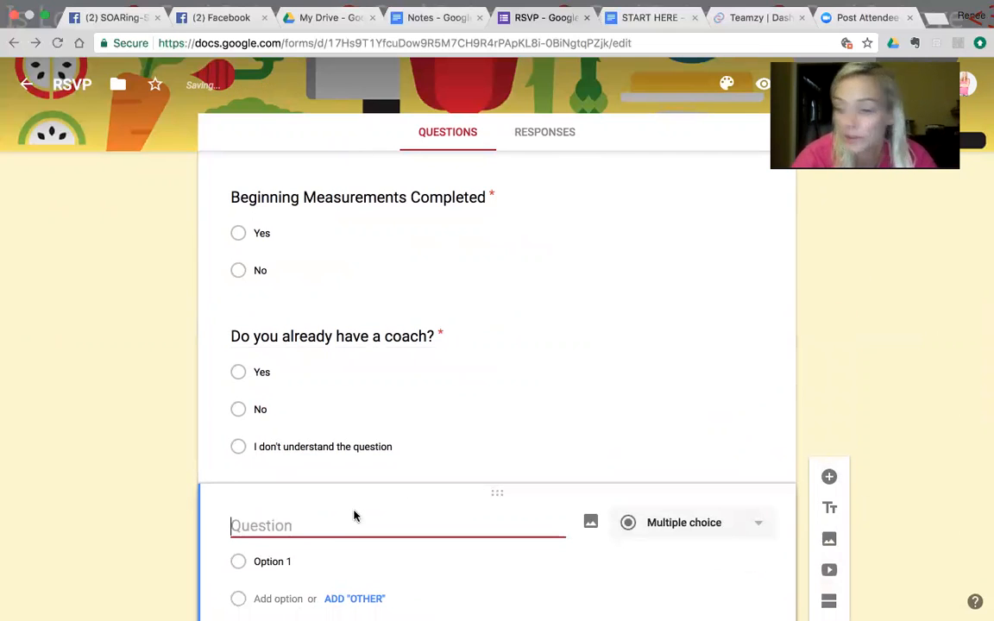
text(What is your fav)
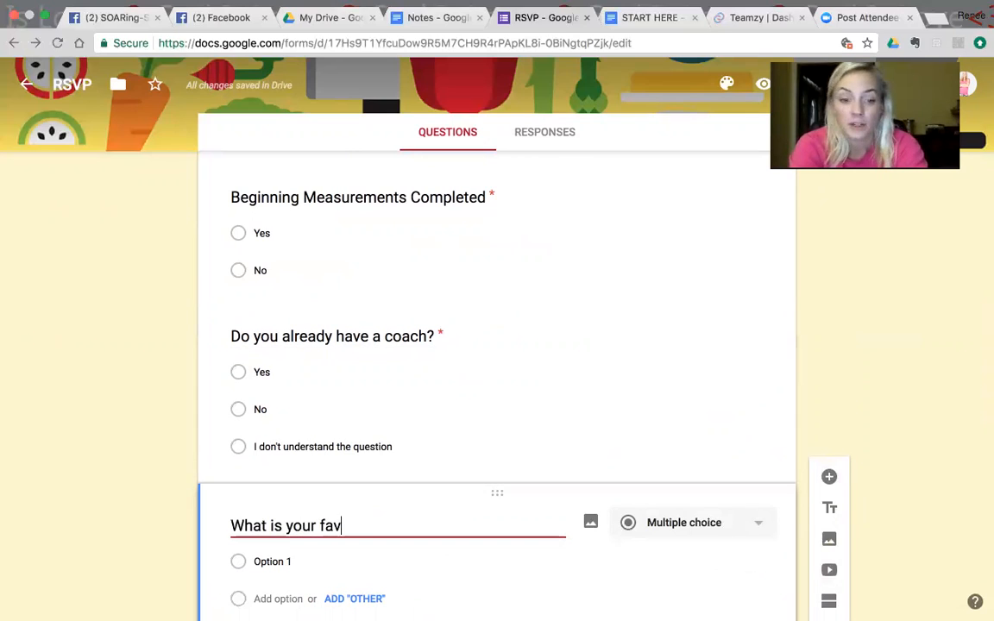
text(orite type )
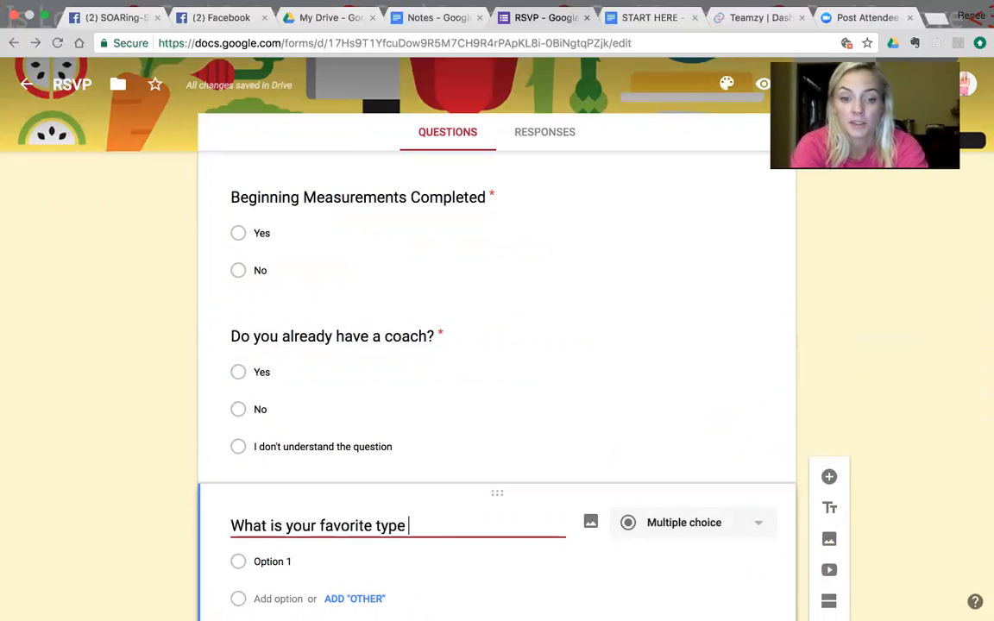
text(of workout?)
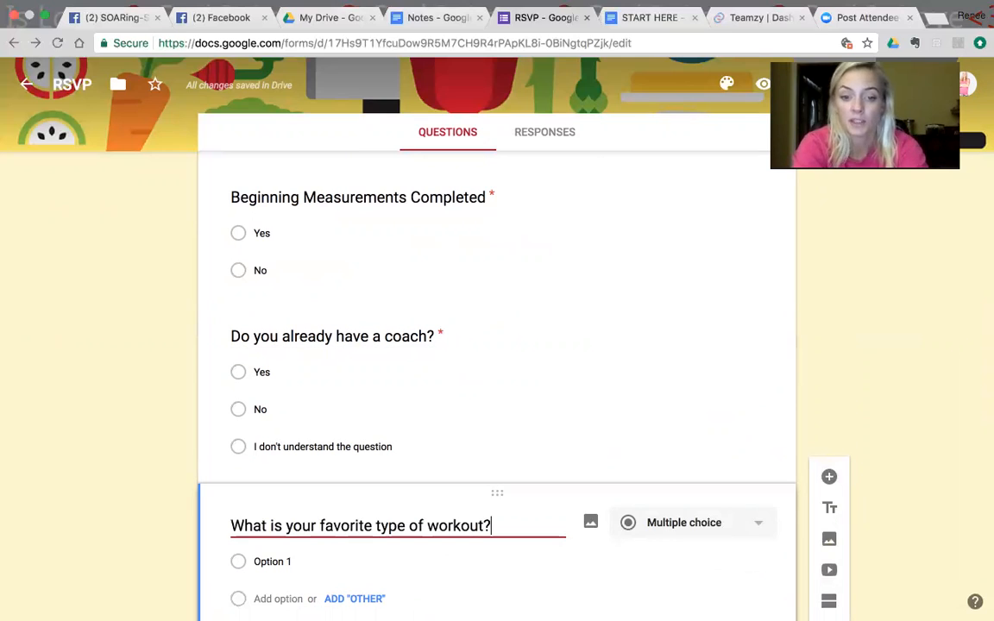
Step: Enter "Dance", "Cardio" and "Weight Lifting" as the first three options of the workout question
click(295, 566)
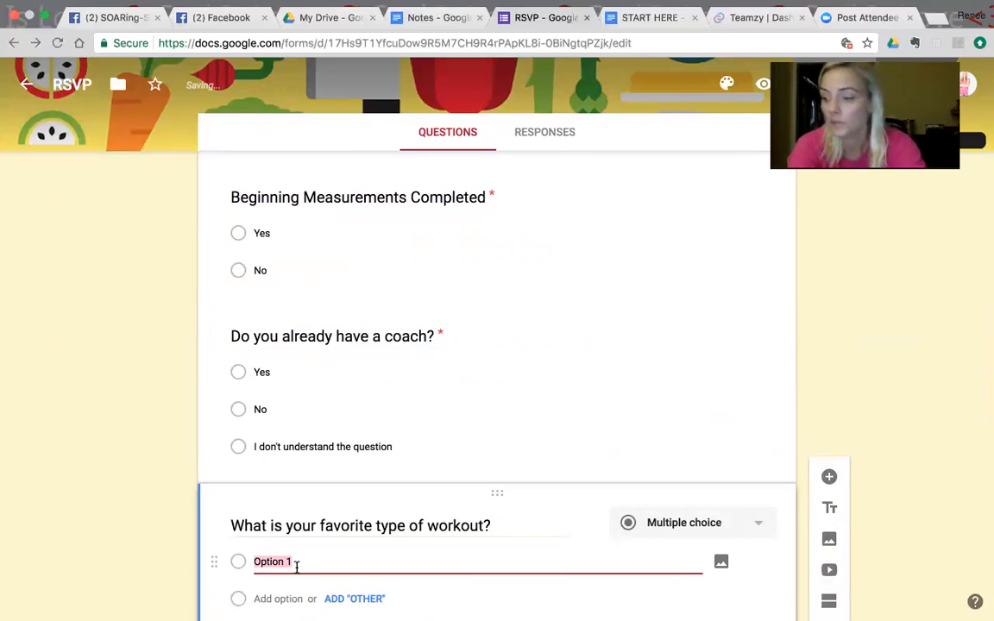
text(S)
key(BackSpace)
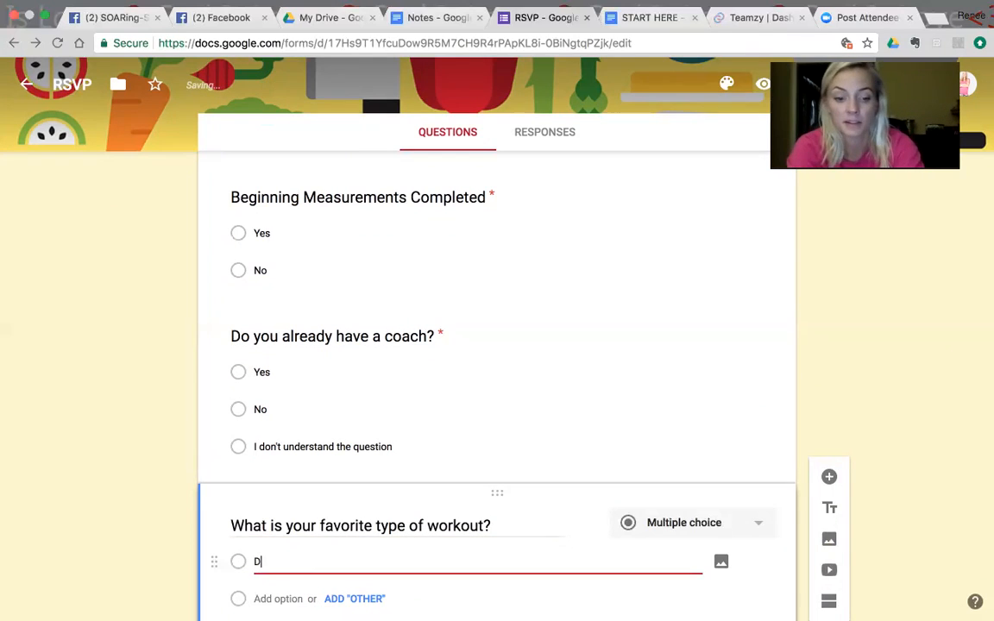
text(DAN)
key(BackSpace)
key(BackSpace)
text(ance)
key(Return)
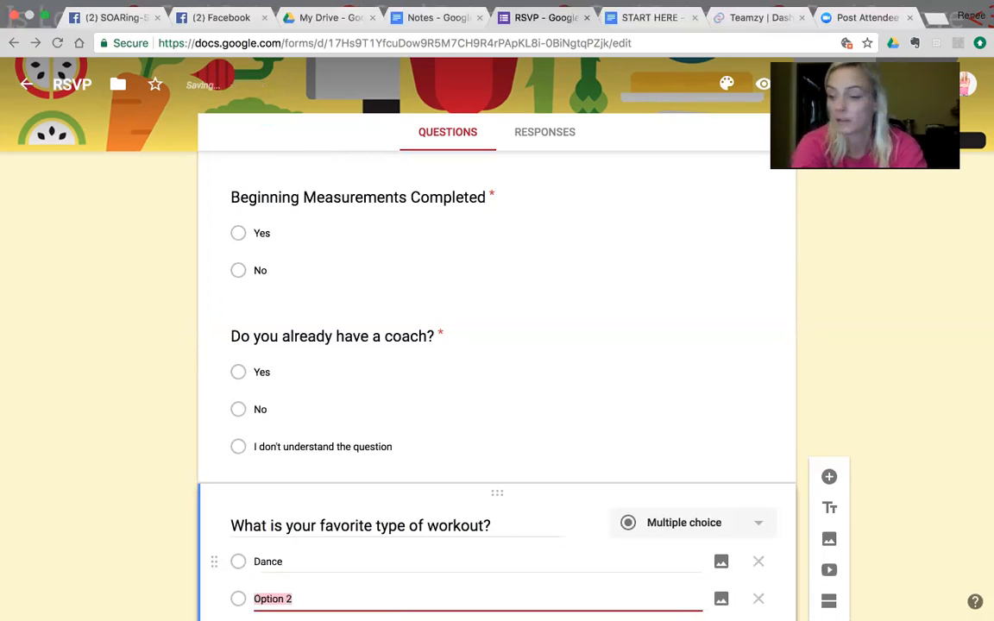
text(Car)
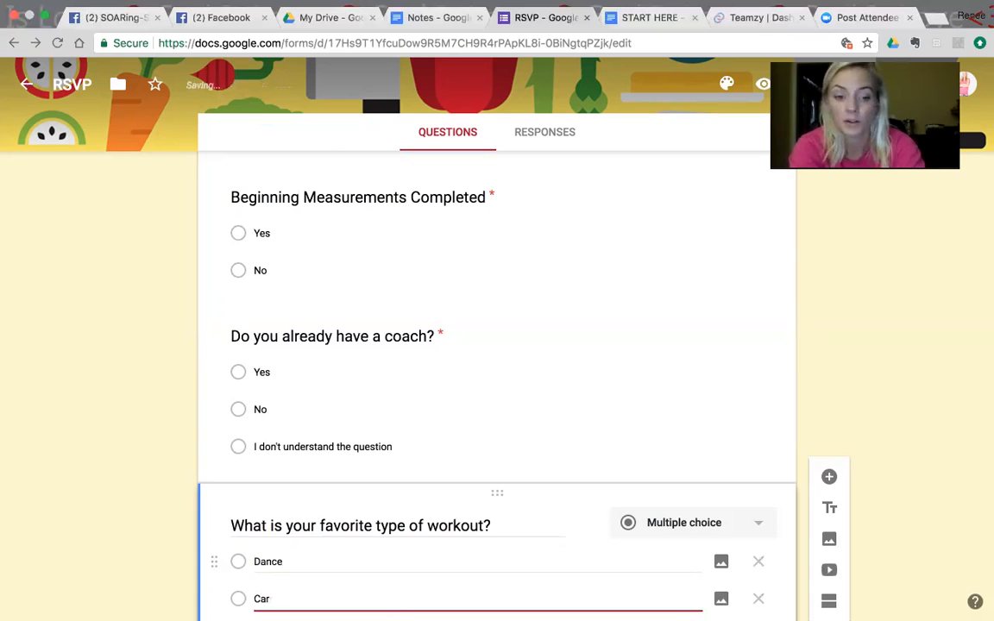
key(Return)
text(Weight Lifting)
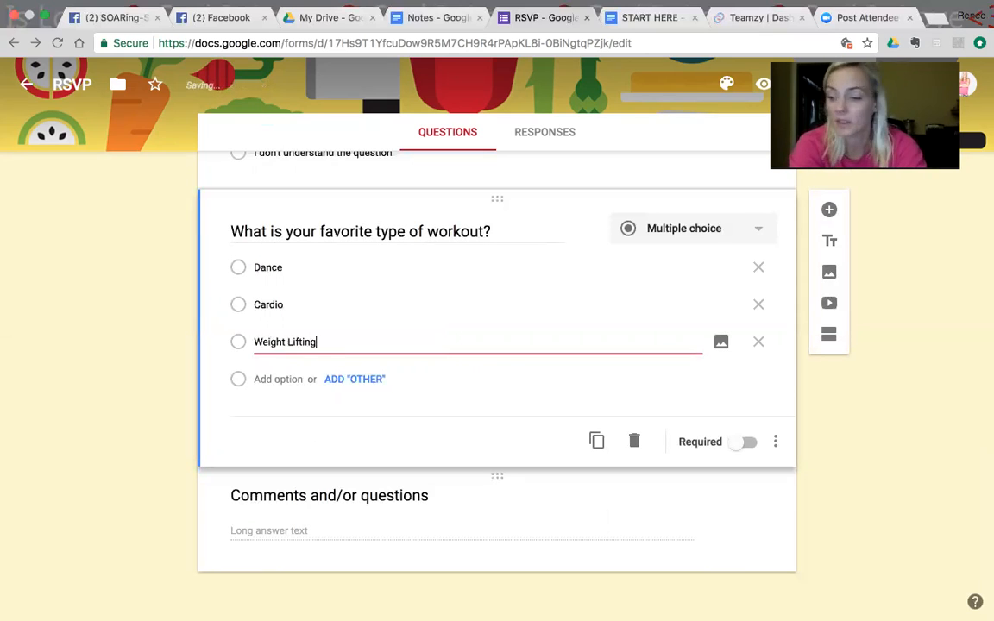
Step: Add "Bootcamps", "Yoga" and "Martial Arts" as further options of the workout question
key(Return)
text(N)
text(oot)
key(Return)
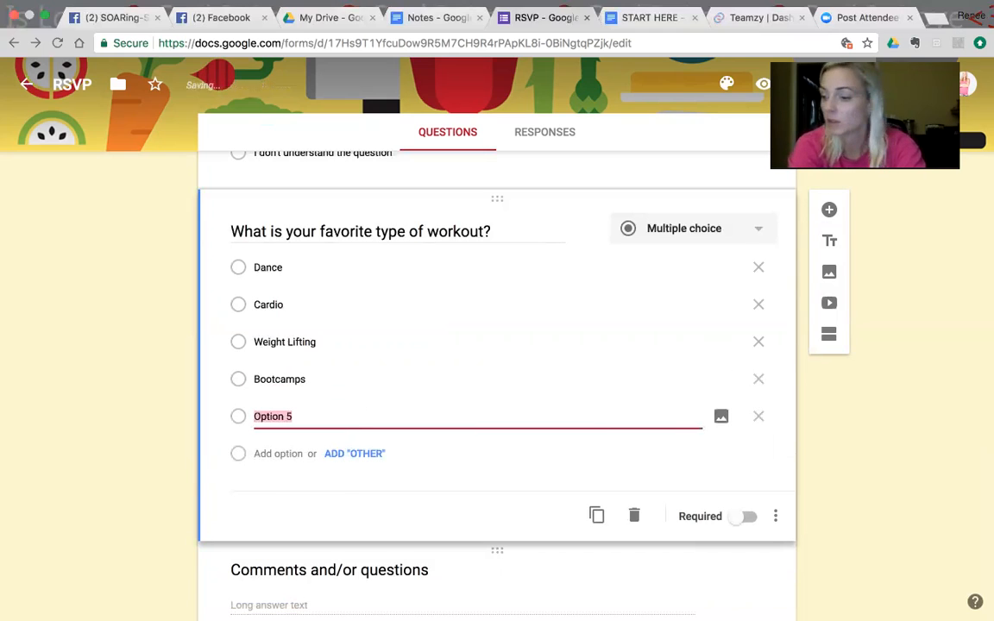
text(Yoga)
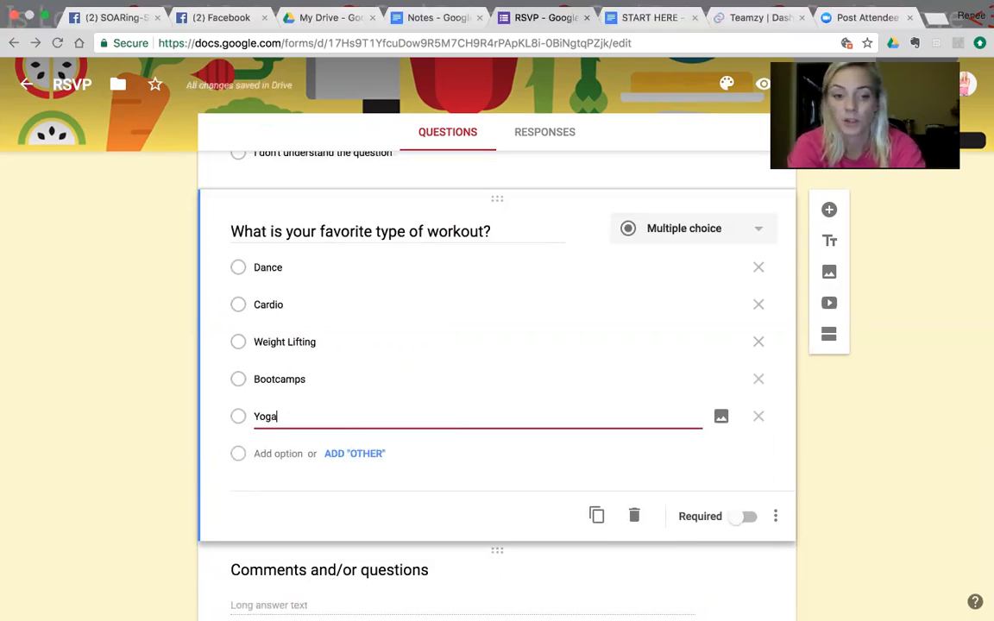
key(Return)
text(Martial Arts)
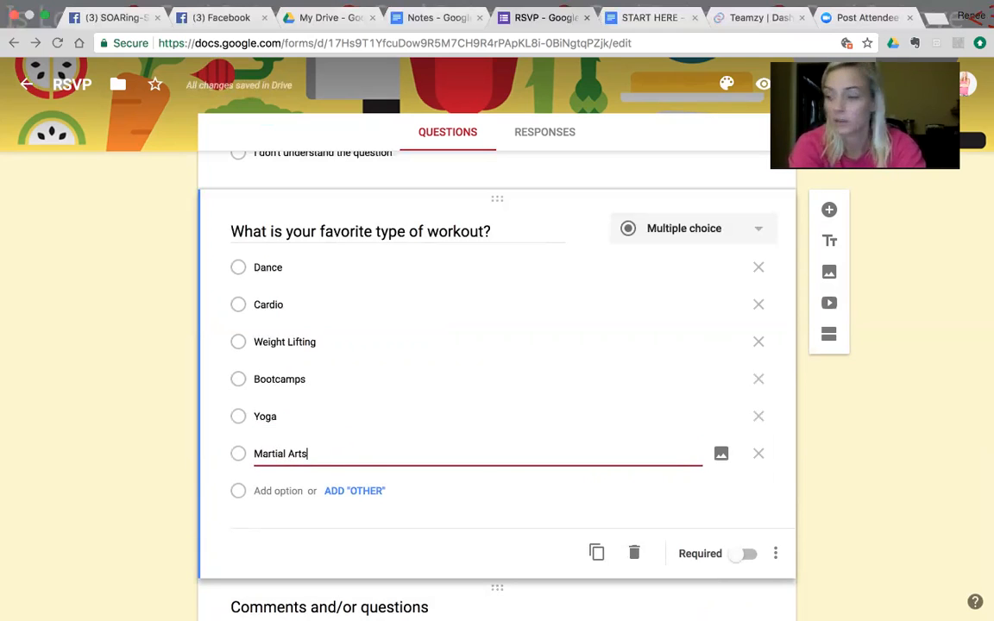
key(Return)
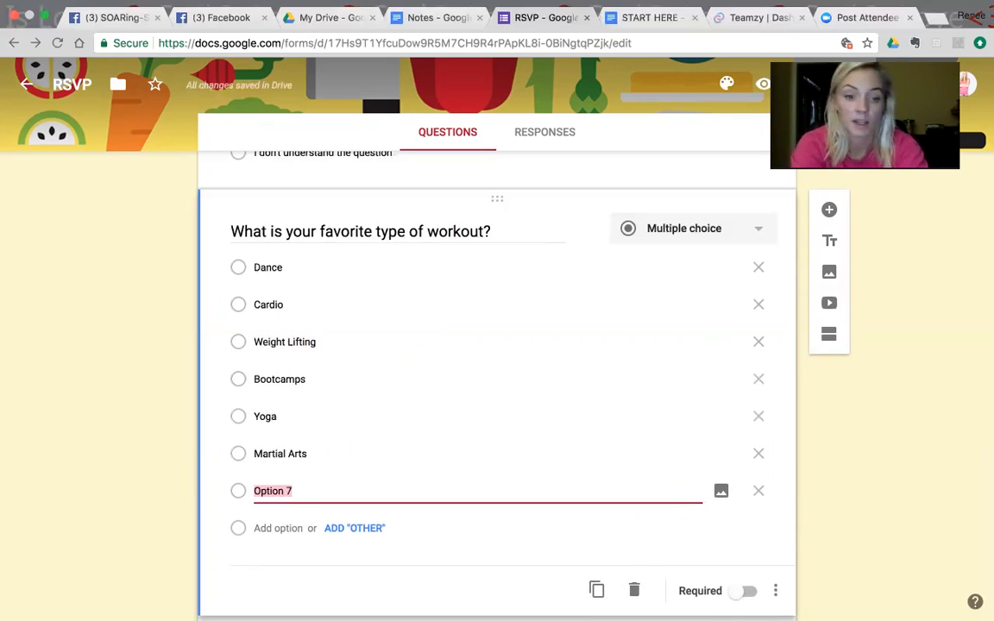
Step: Replace the workout question's unused "Option 7" with an "Other" choice and make the question required
click(355, 528)
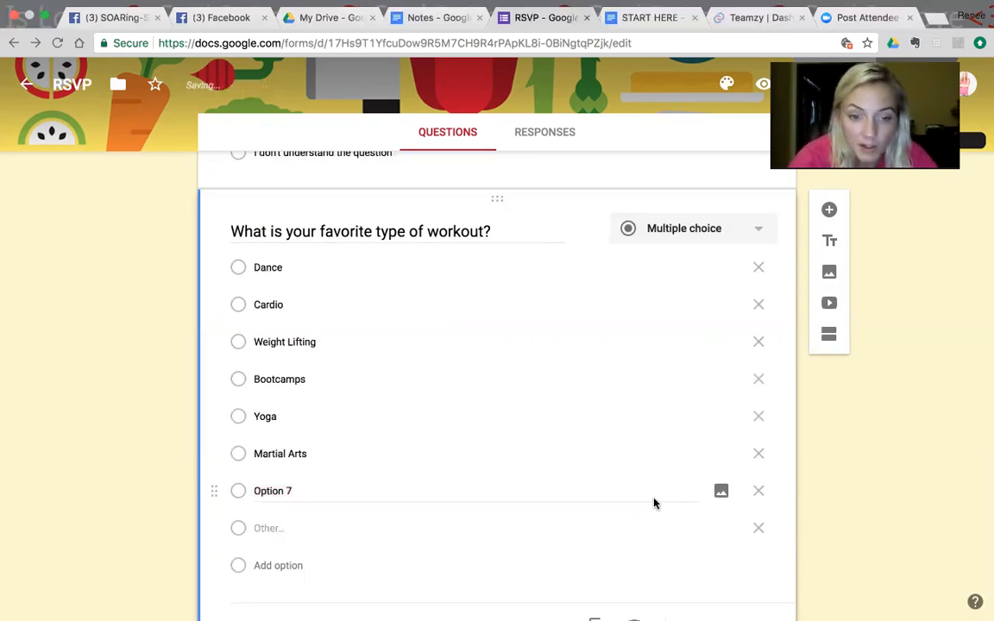
click(760, 494)
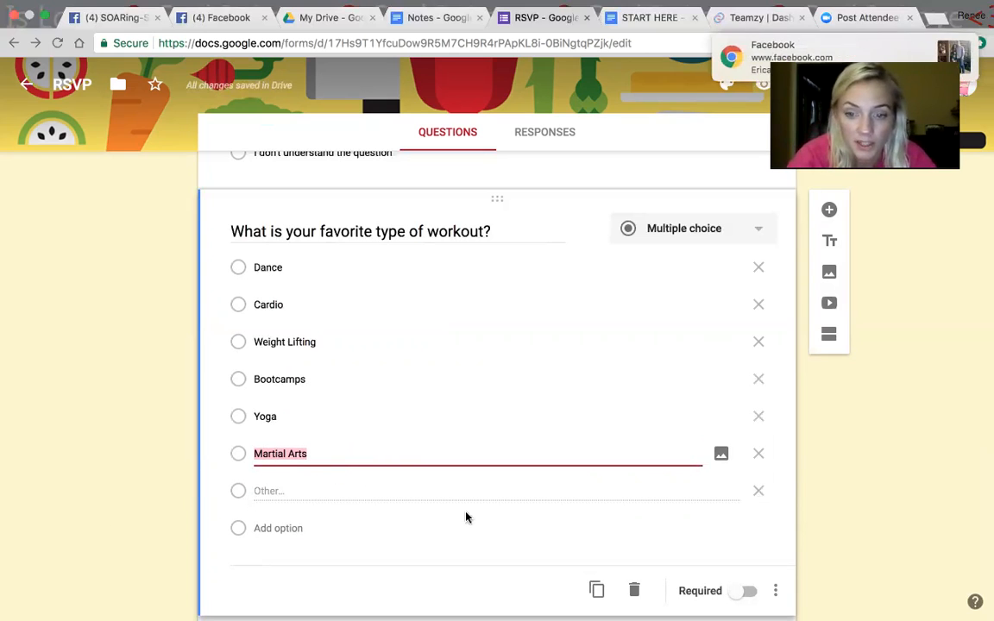
click(949, 46)
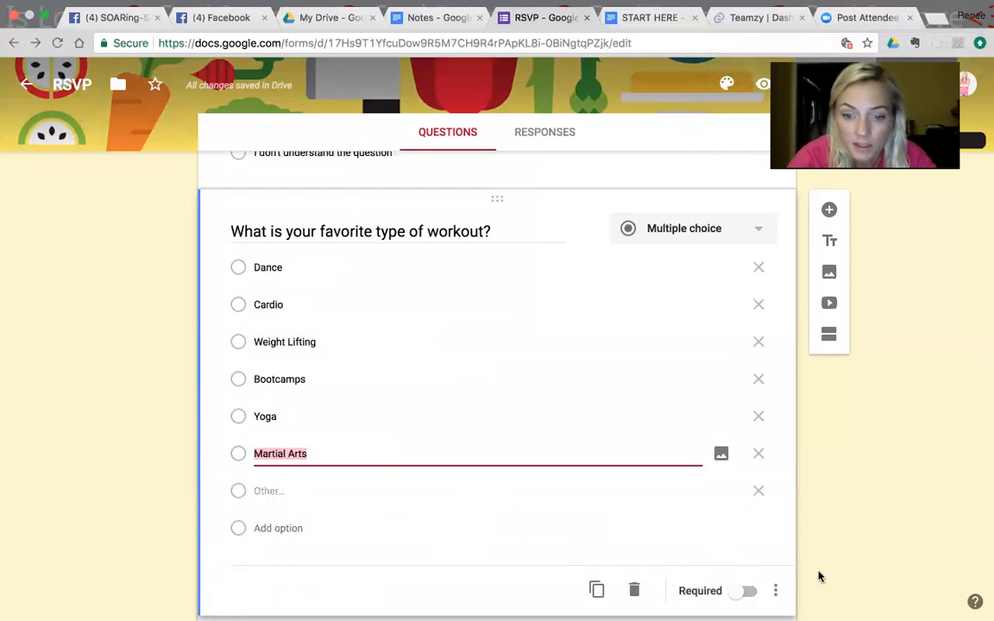
click(748, 591)
Step: Add a required paragraph question "Do you have any previous injuries or limitations that I should know about" after the workout question
scroll(854, 604, down, 3)
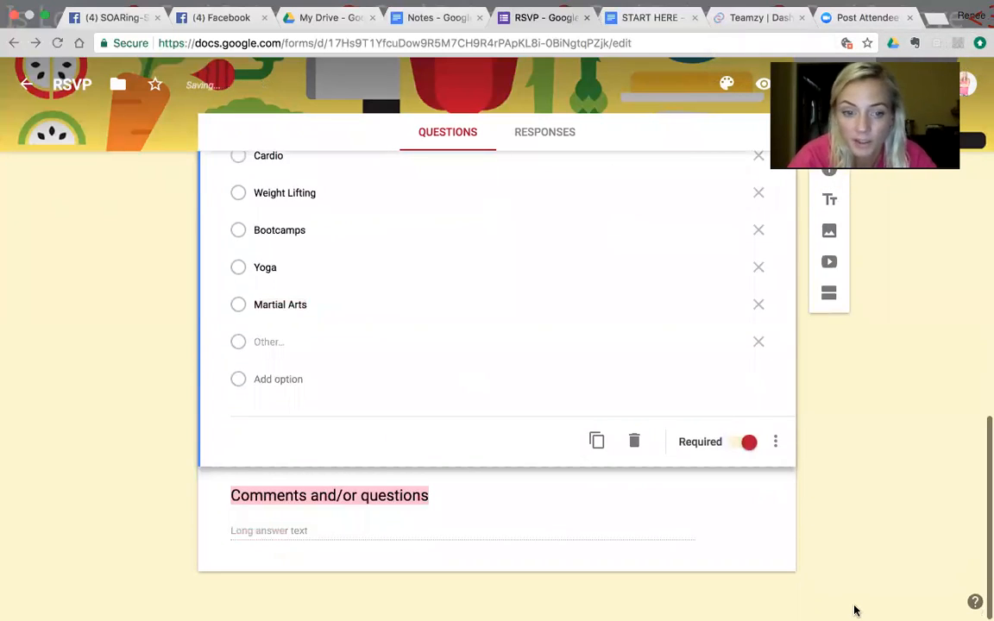
click(830, 174)
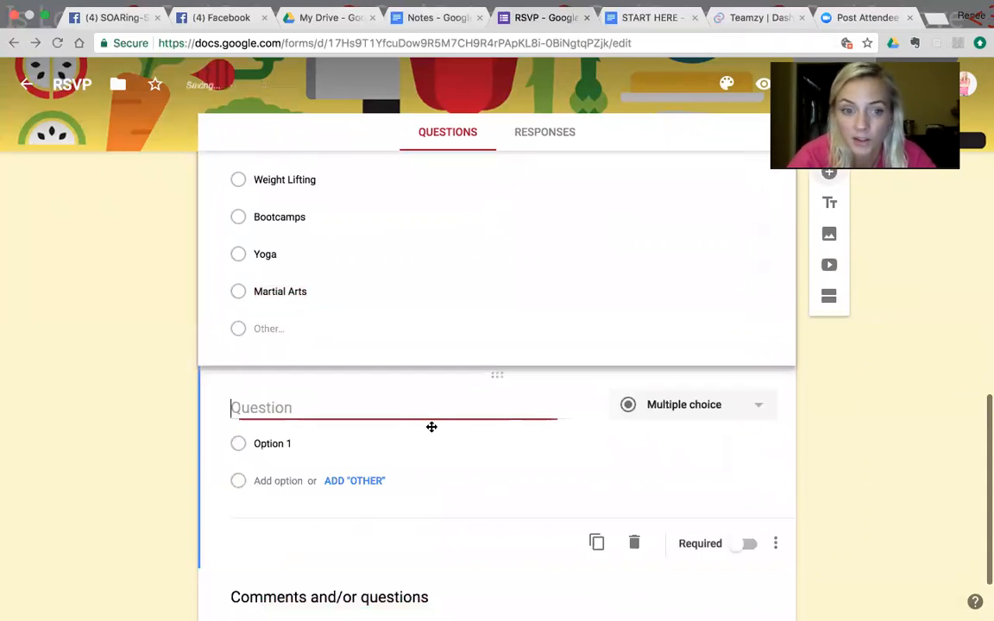
text(Do you have )
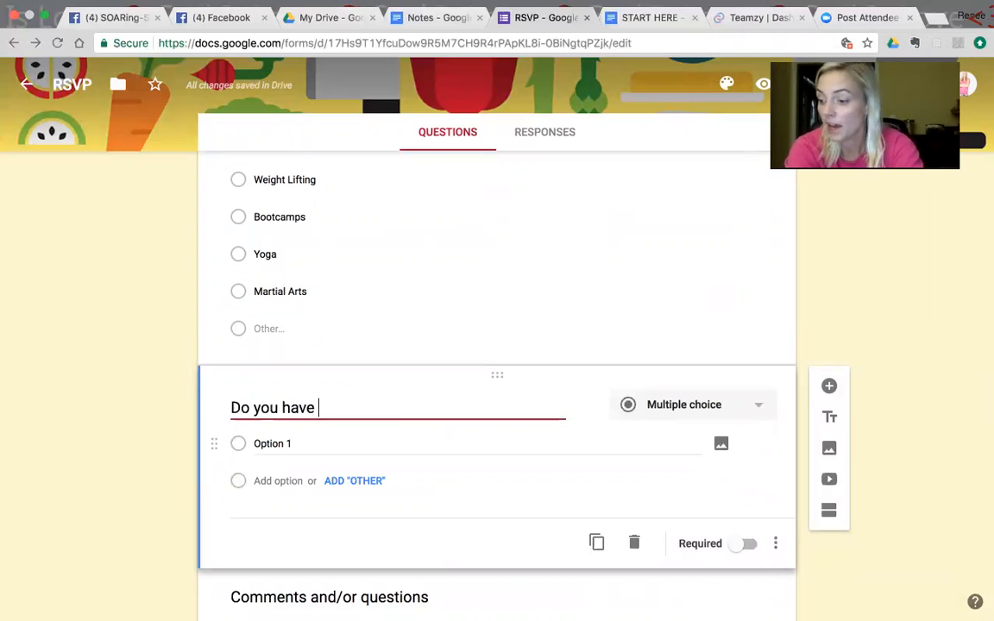
text(any previo)
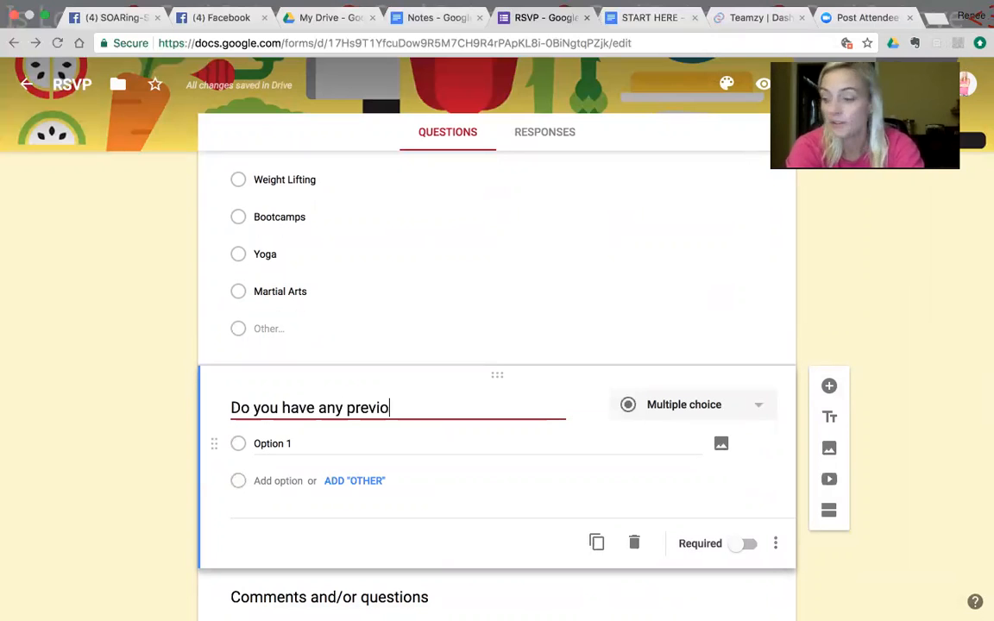
text(us injuries or)
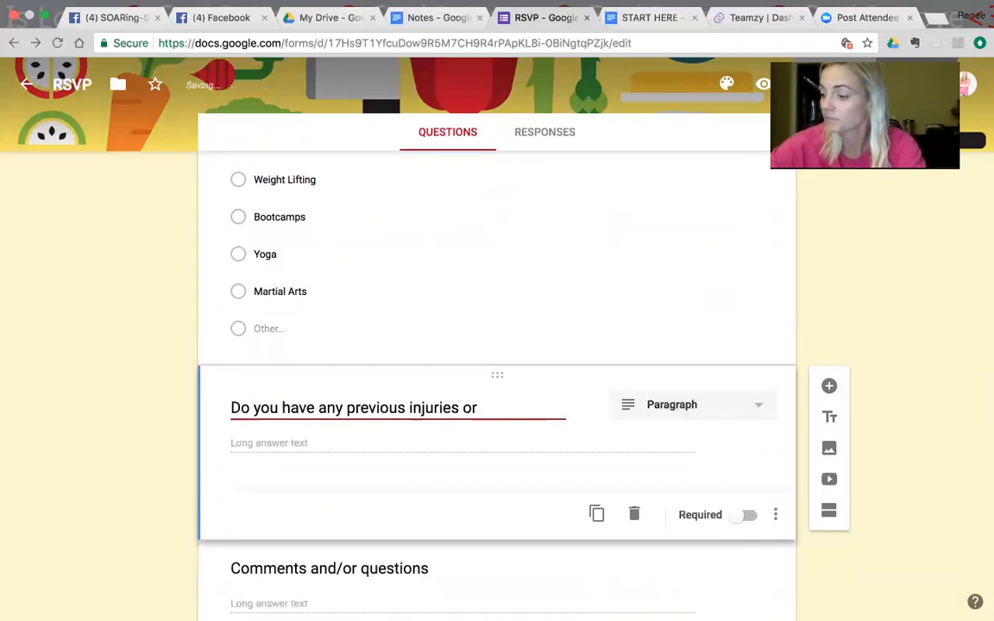
text( limitations that I should know about)
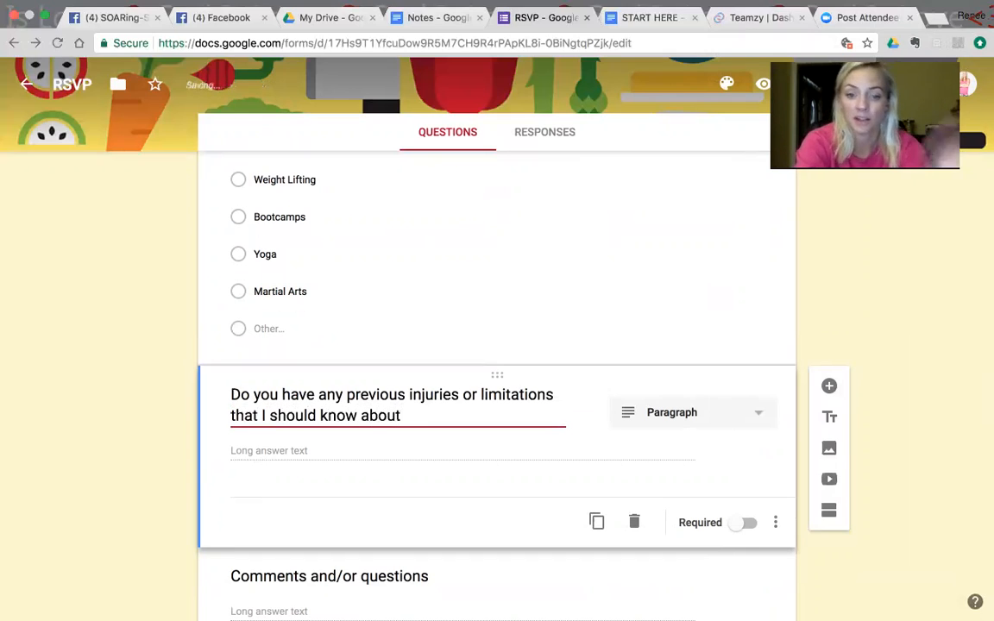
click(750, 523)
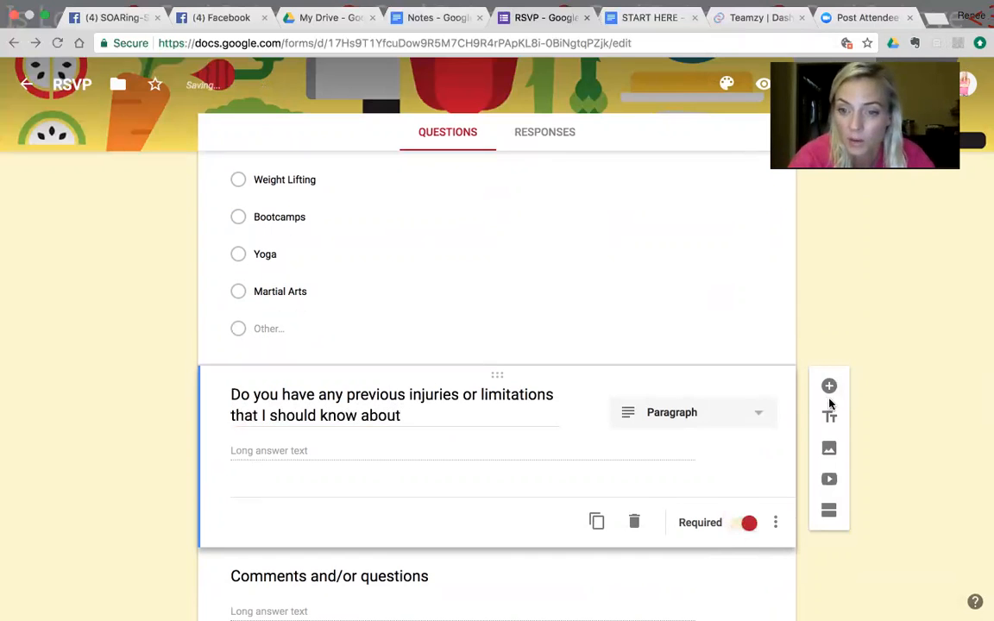
Step: Add a required paragraph question "What is your Short Term health and fitness goals" after the injuries question
click(830, 387)
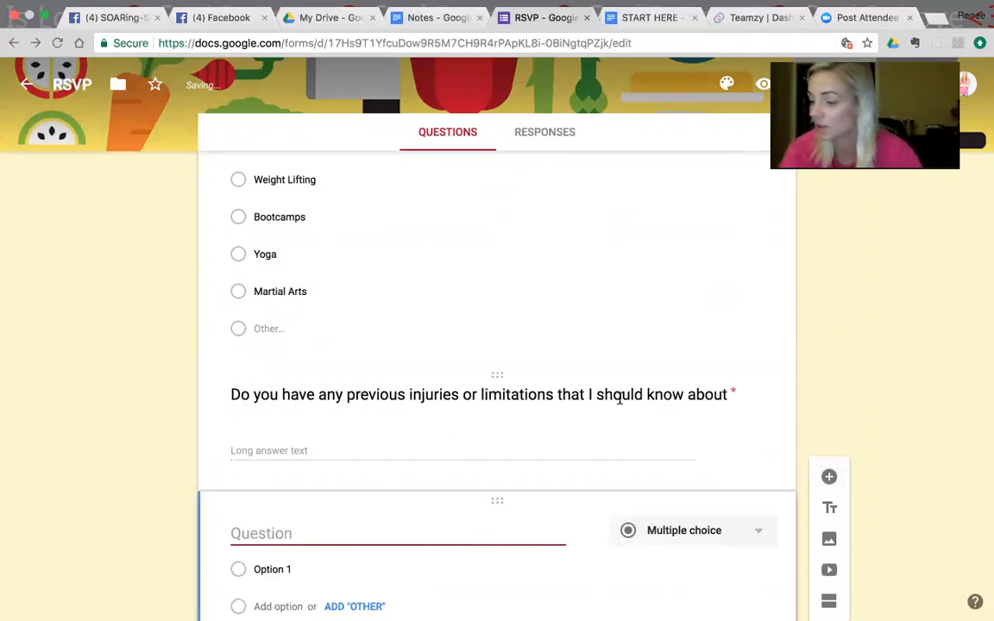
text(What )
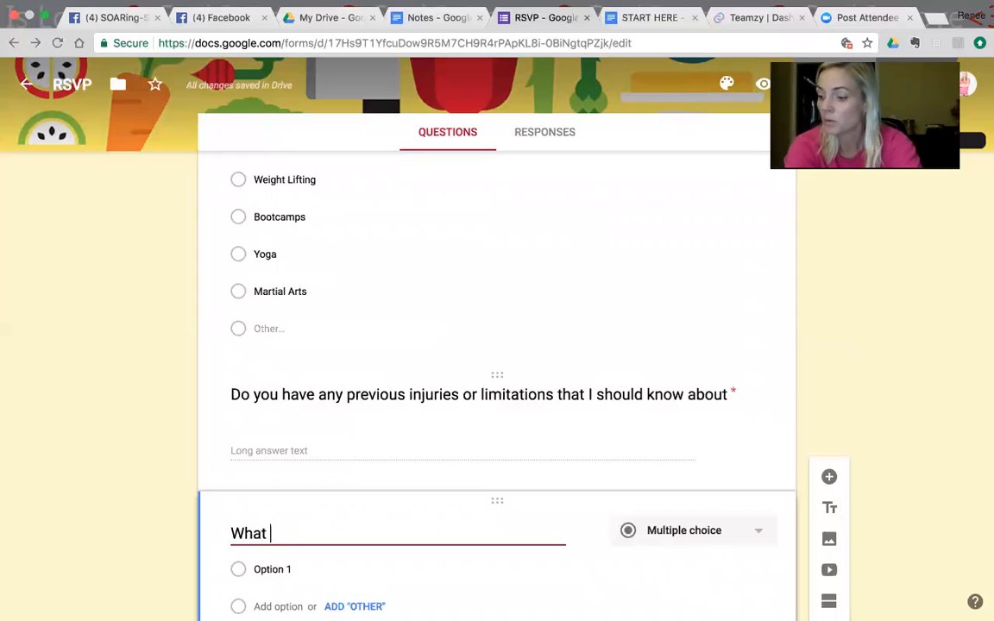
text(is your Short Term health and fitness goals)
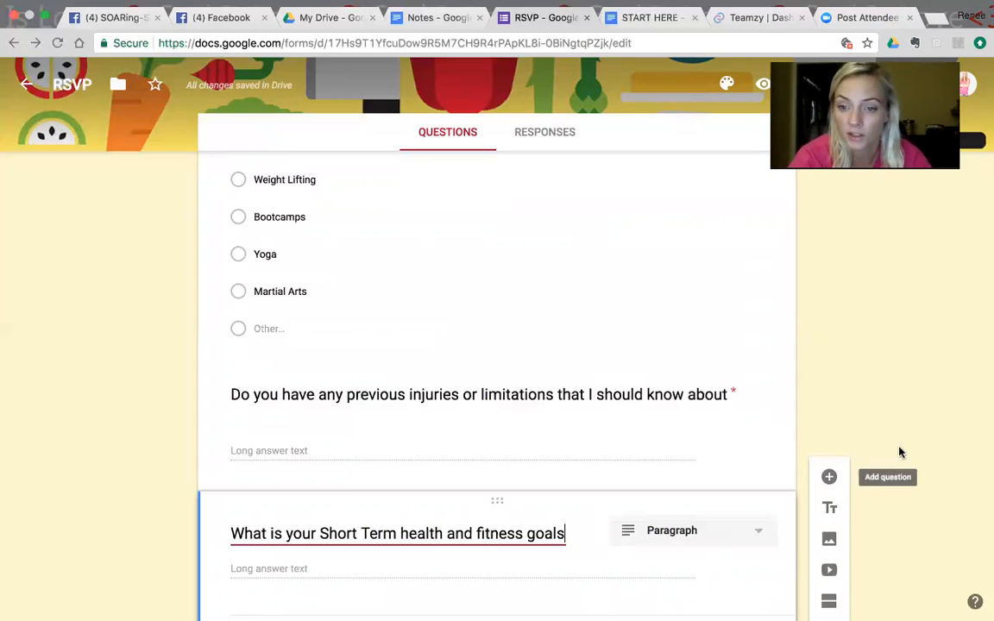
key(super+a)
scroll(899, 564, down, 3)
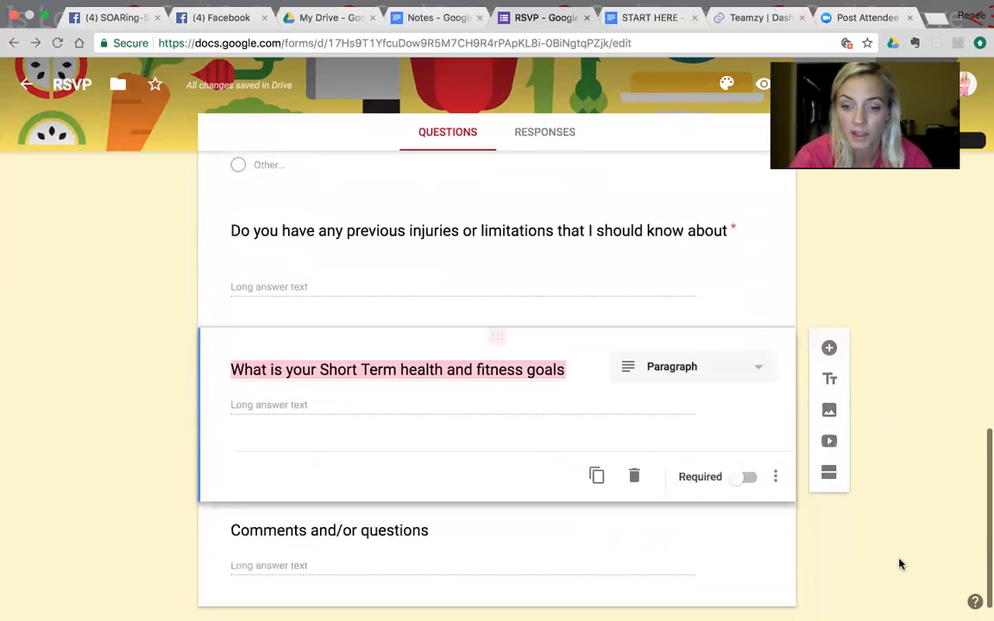
click(748, 443)
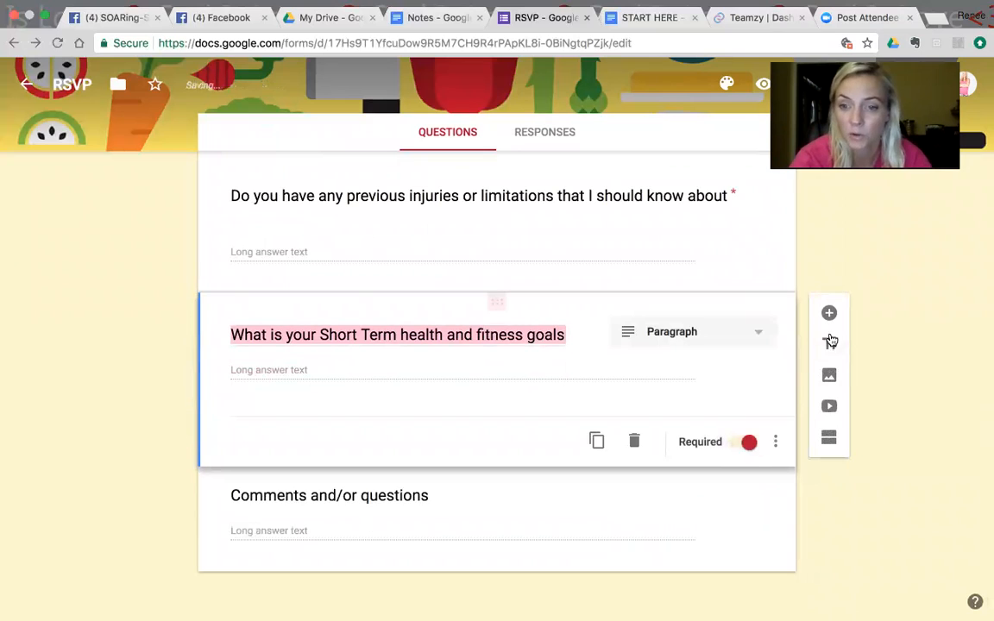
Step: Add a required paragraph question "What is your long term health and fitness goal" after the short-term goals question
click(829, 313)
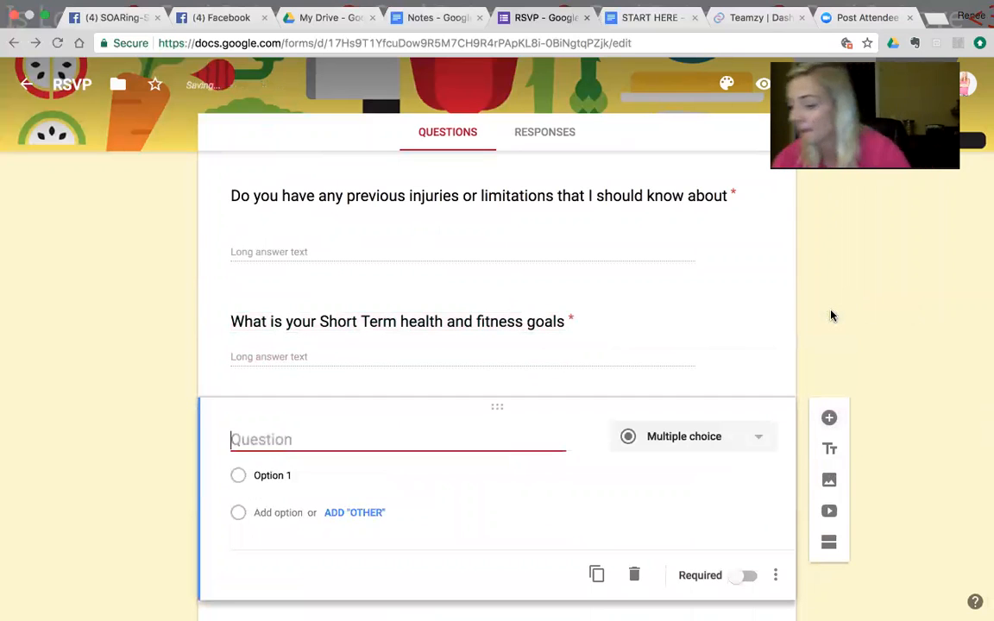
text(What i)
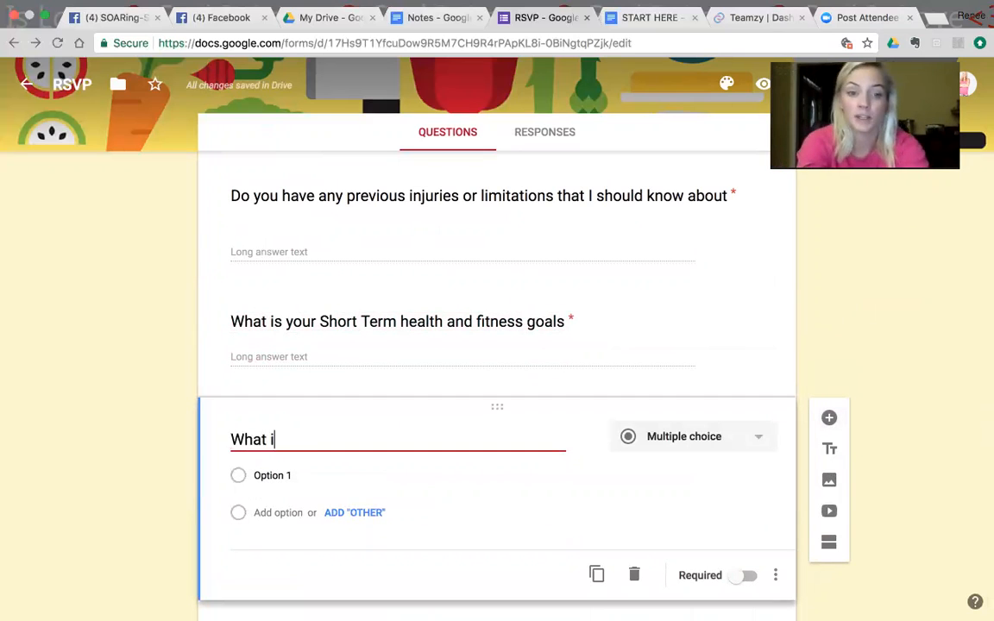
text(s your long term health and fitness )
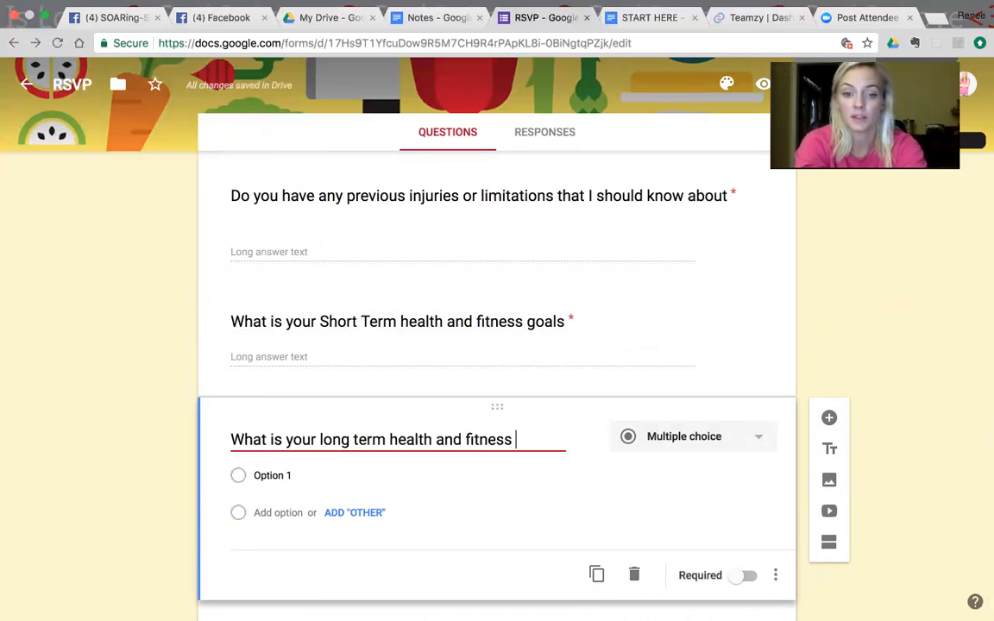
text(goal)
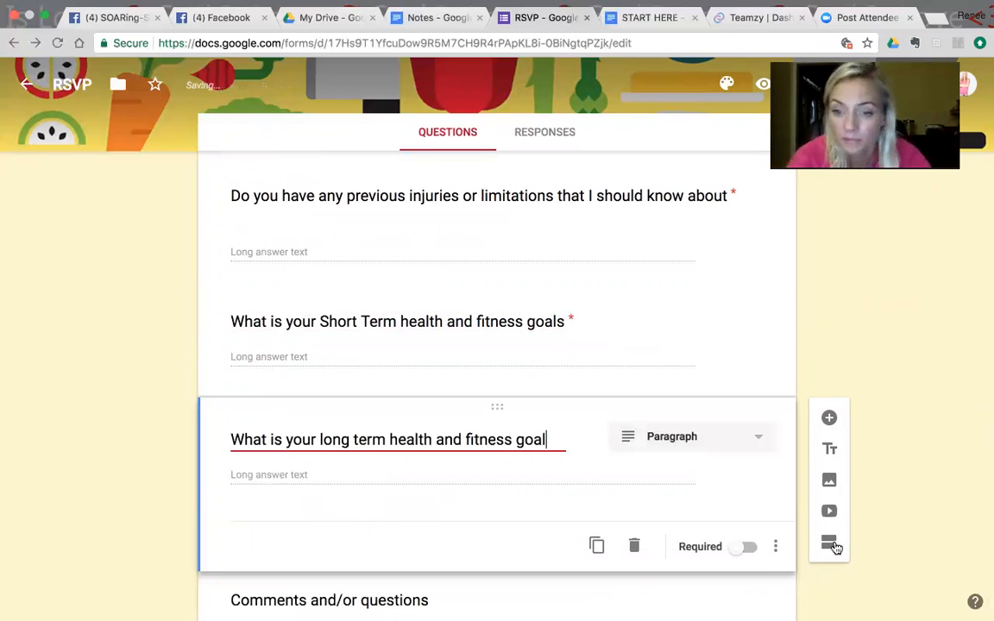
click(747, 547)
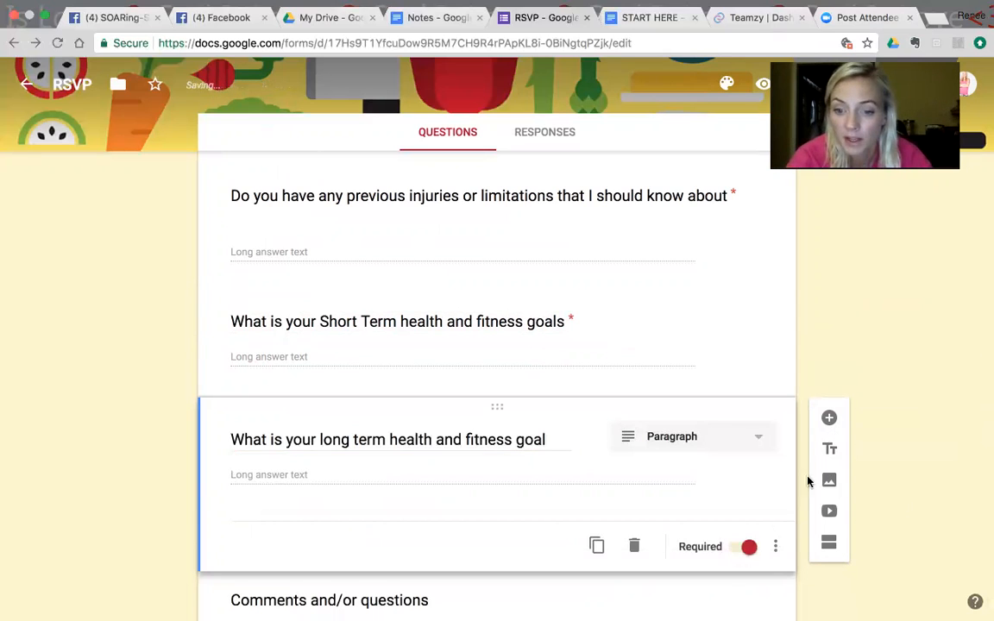
Step: Add a required paragraph question "What questions do you have for me as a coach" after the long-term goal question, with a blank question below it
click(829, 419)
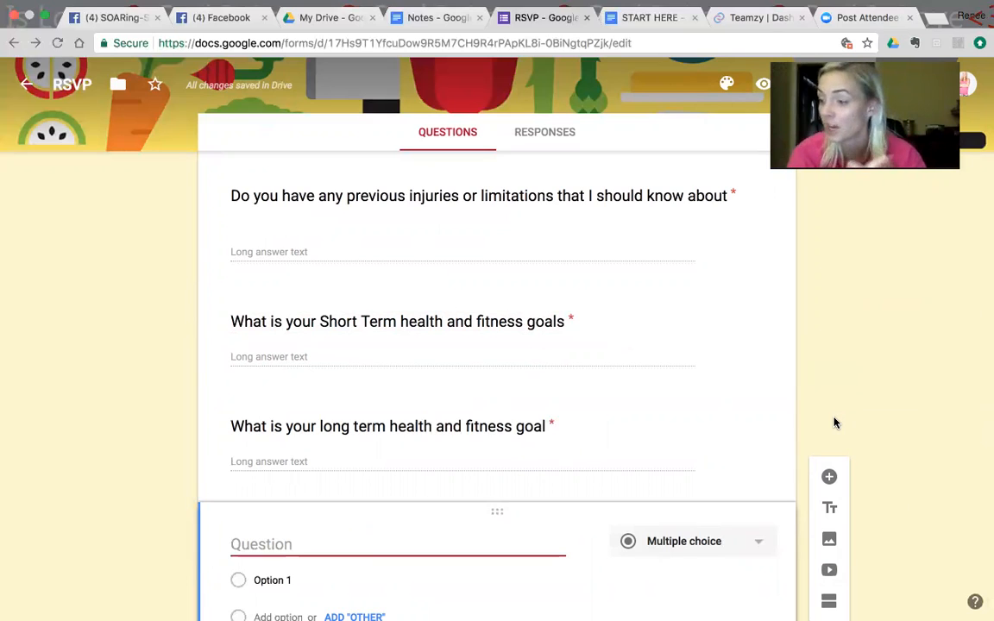
text(What )
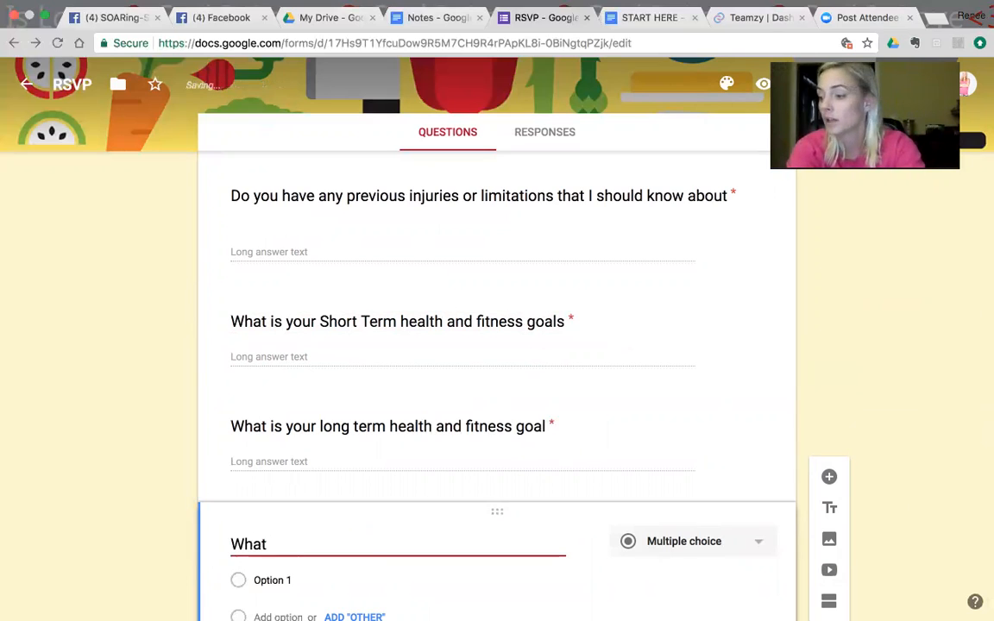
text(que)
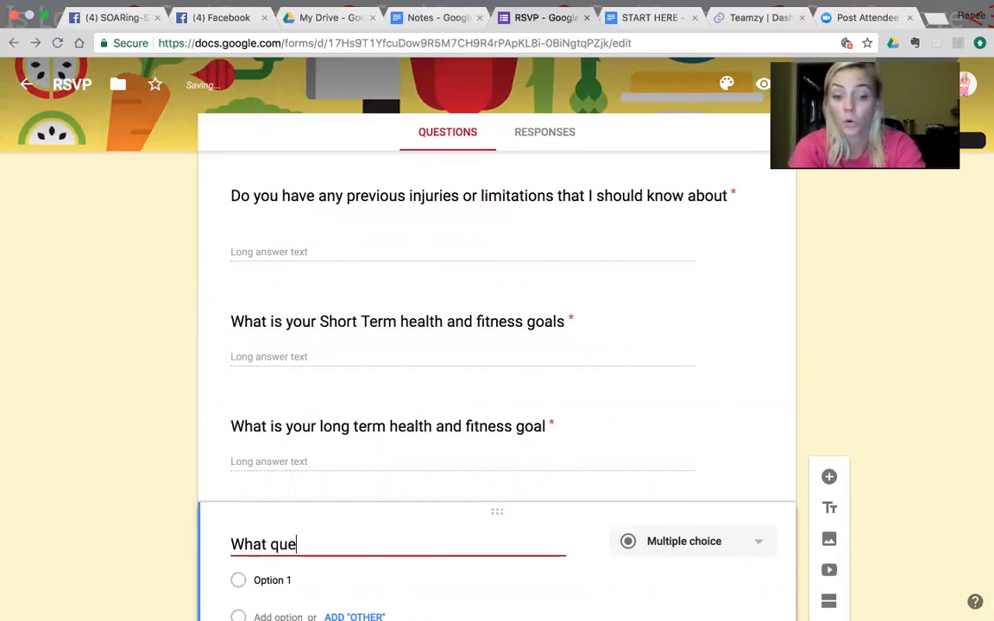
text(stions do you )
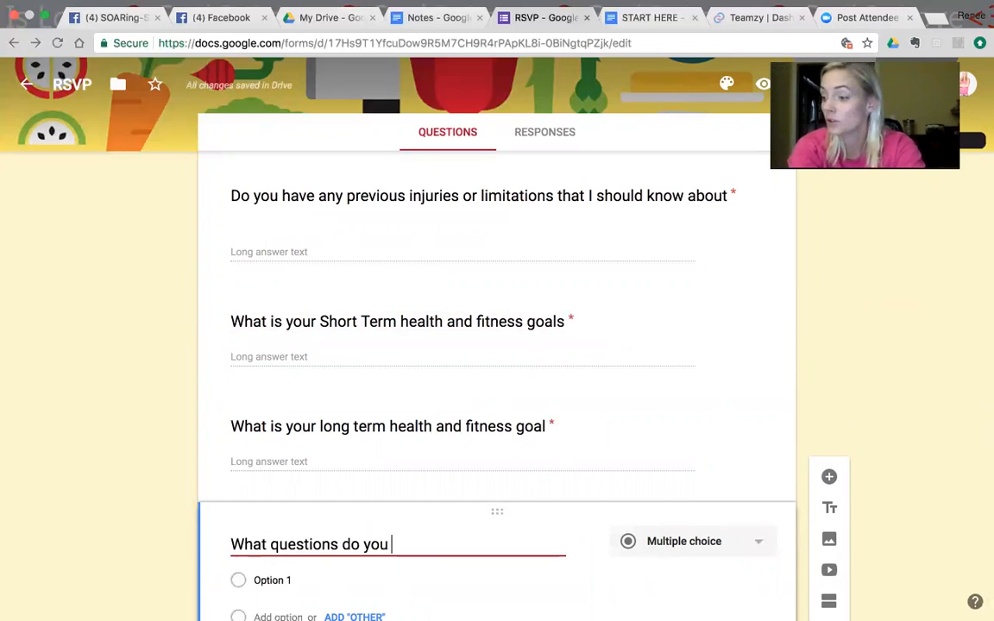
text(have for me as a coach)
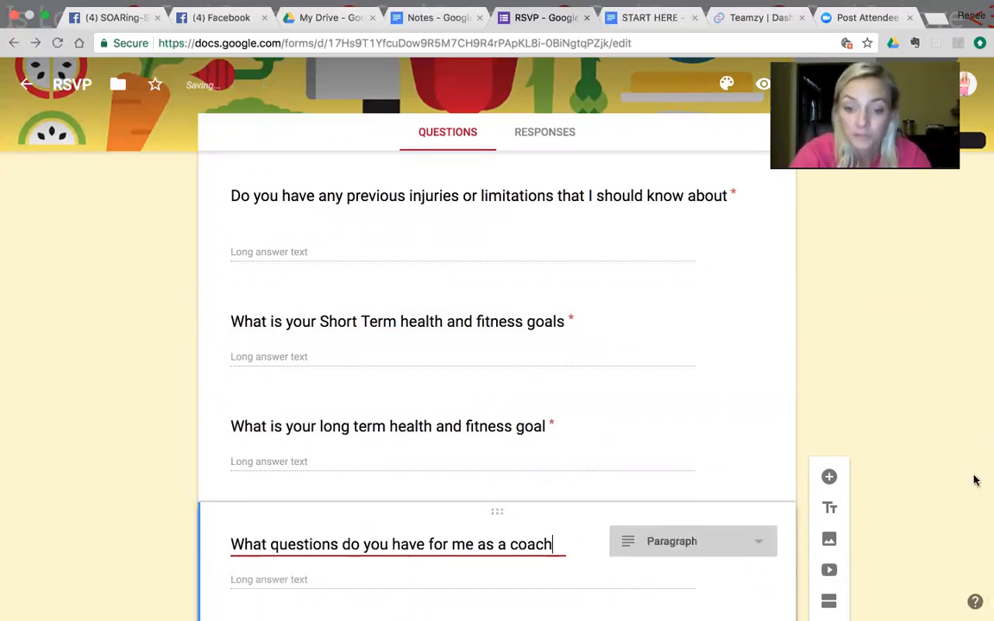
click(828, 480)
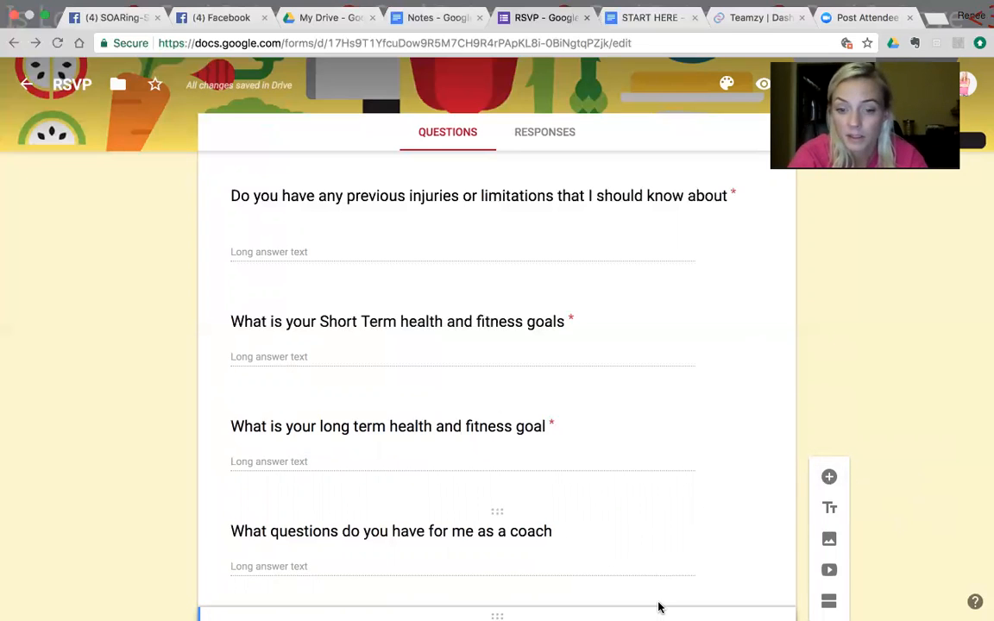
scroll(658, 608, down, 5)
click(572, 231)
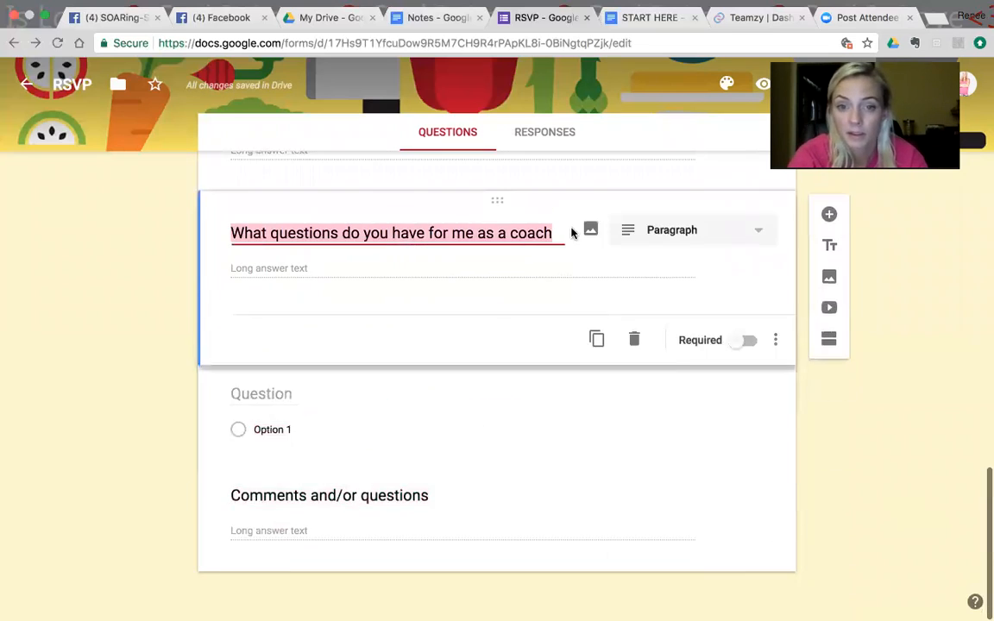
click(747, 340)
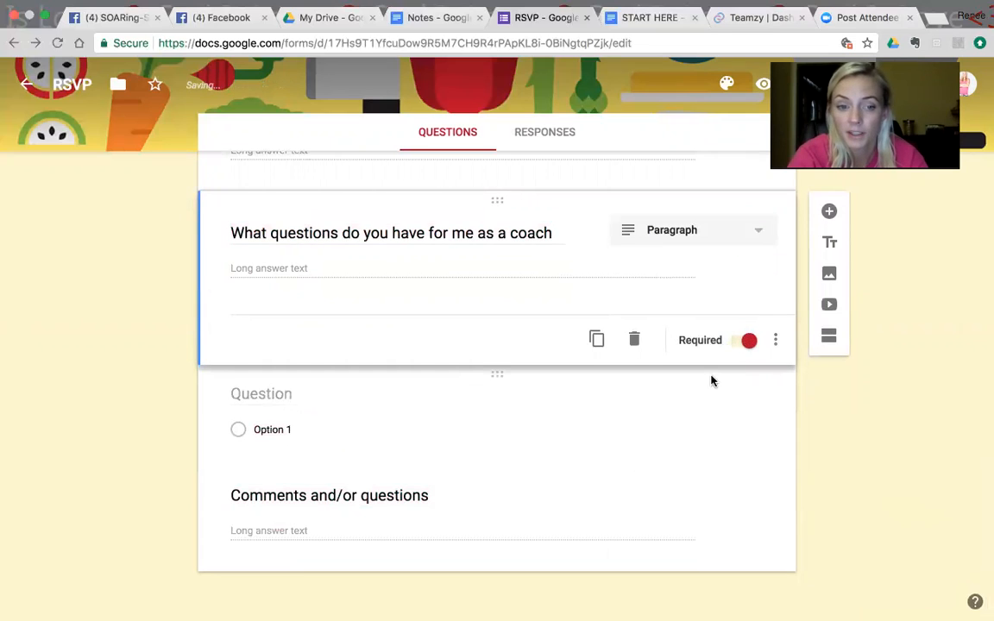
Step: Word the blank question "What are you looking forward to getting out of the next 5 Day's in this Private Group with me?" and make it required
click(574, 432)
click(307, 337)
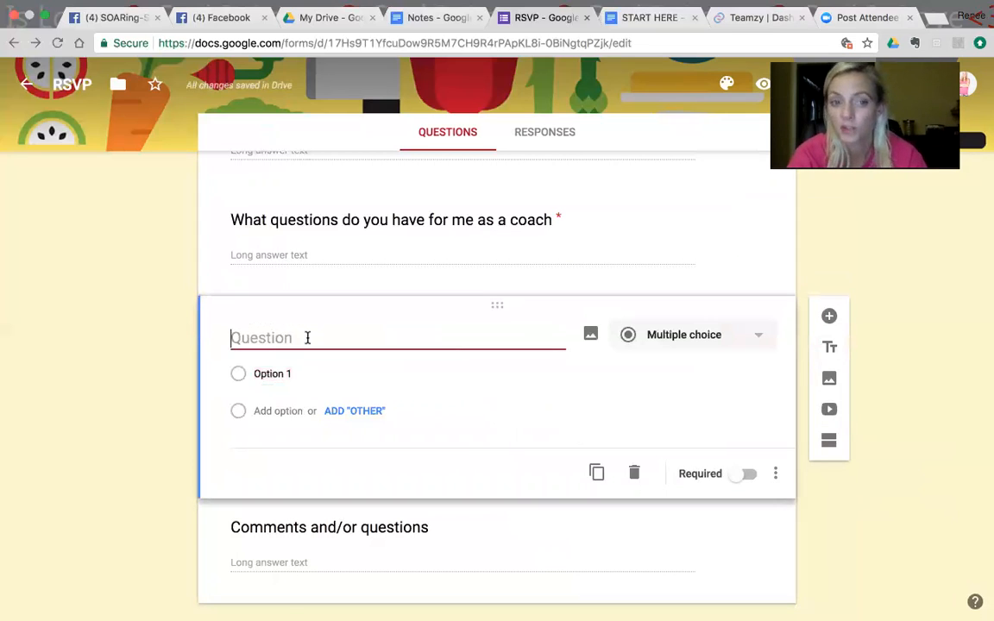
text(W)
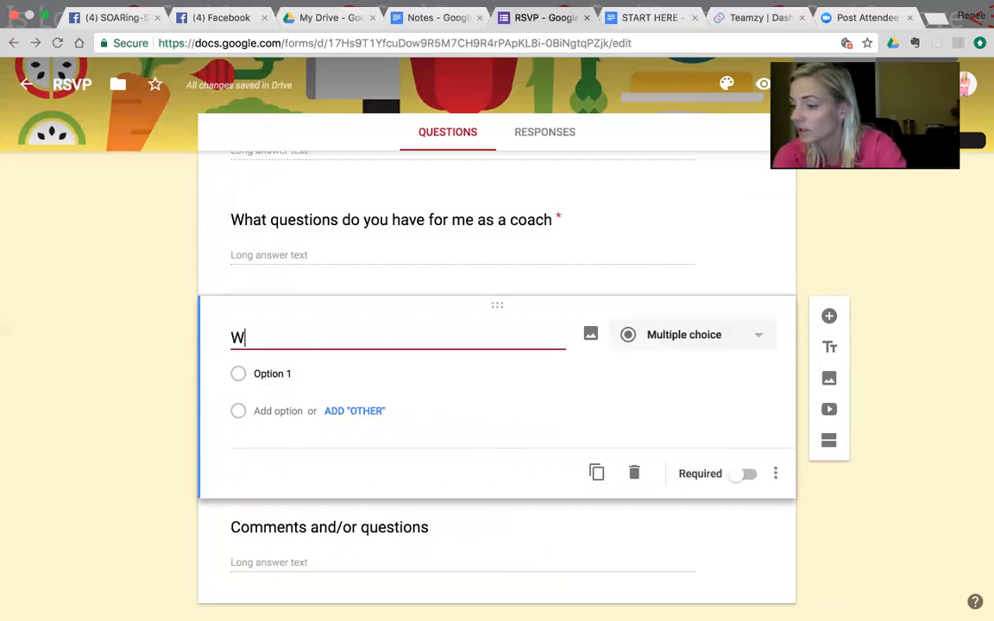
text(jat are ypi ;pp)
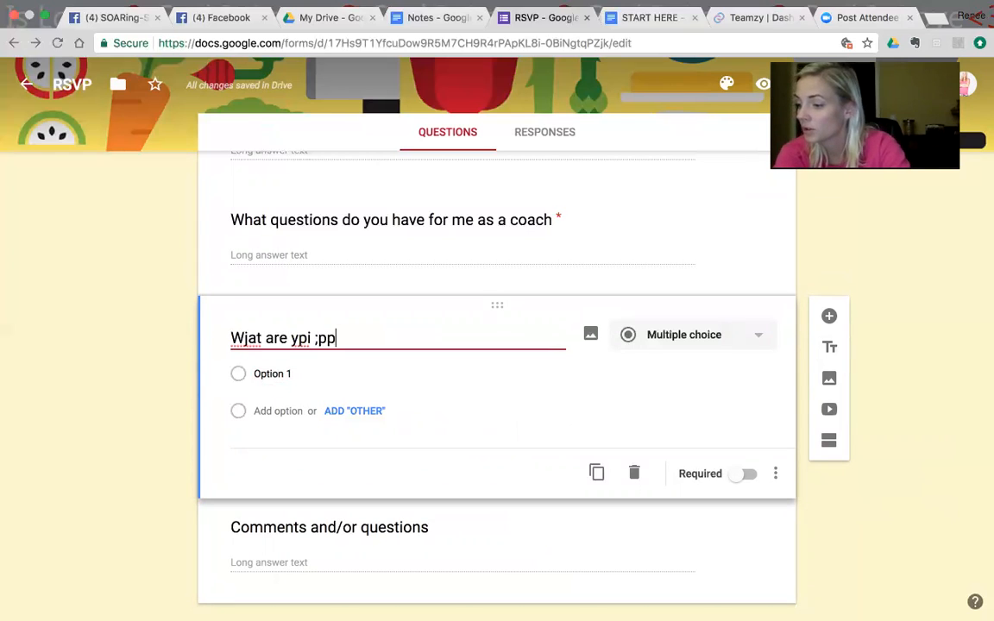
text(lomg fprwa)
key(BackSpace)
key(BackSpace)
key(BackSpace)
key(BackSpace)
key(BackSpace)
key(BackSpace)
key(BackSpace)
key(BackSpace)
key(BackSpace)
key(BackSpace)
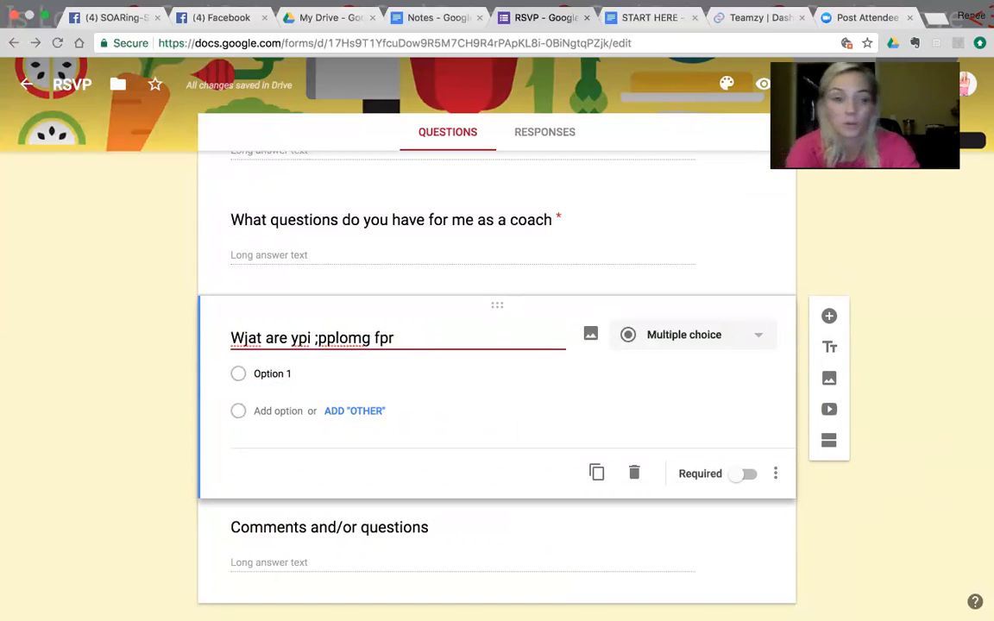
key(BackSpace)
key(BackSpace)
key(BackSpace)
key(BackSpace)
key(BackSpace)
key(BackSpace)
key(BackSpace)
key(BackSpace)
key(BackSpace)
key(BackSpace)
key(BackSpace)
key(BackSpace)
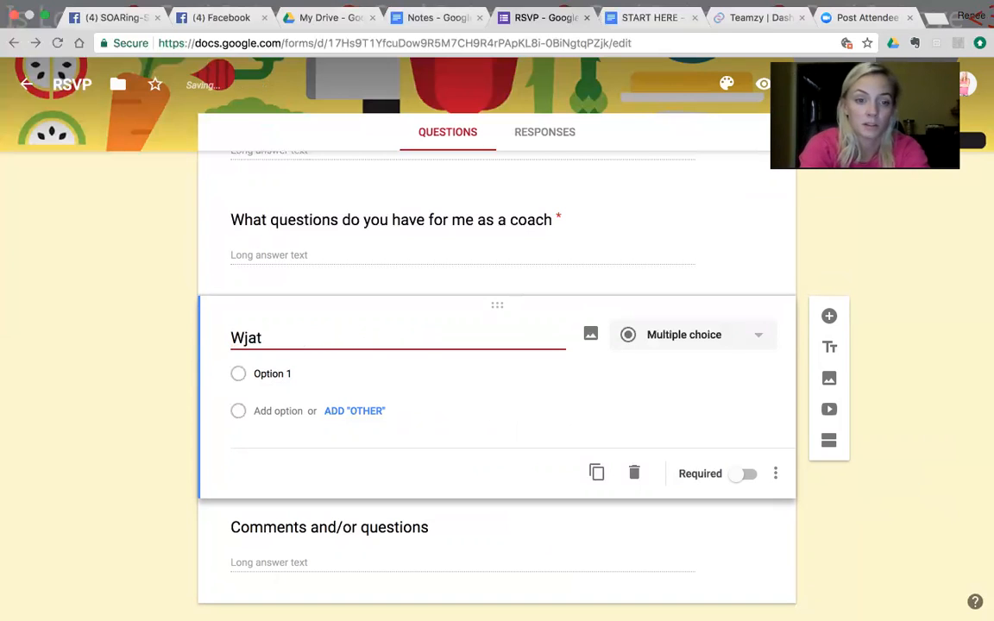
text(hat are)
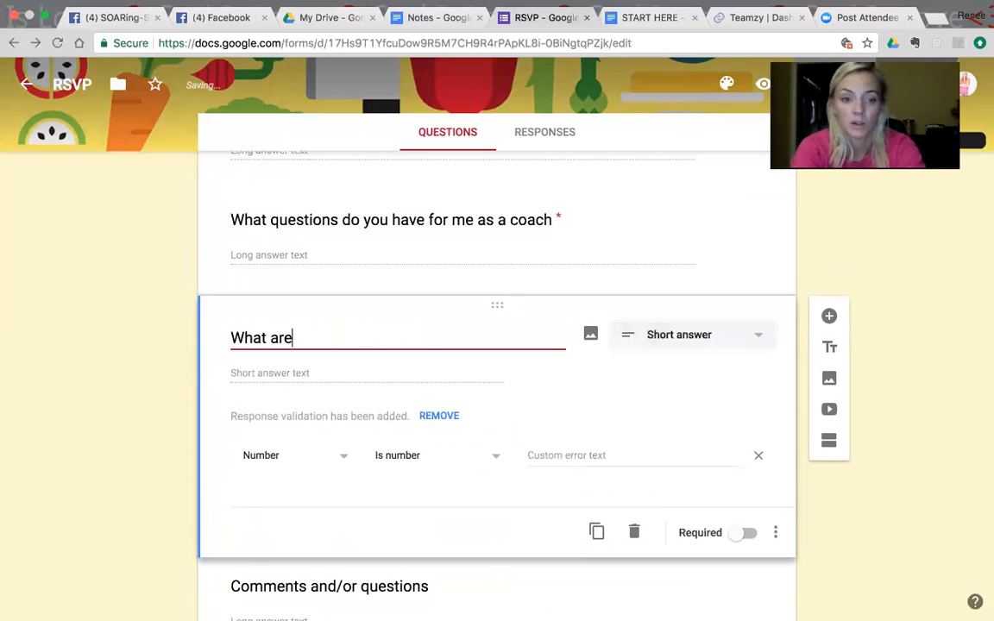
text( you looking forward to getting out of the ne)
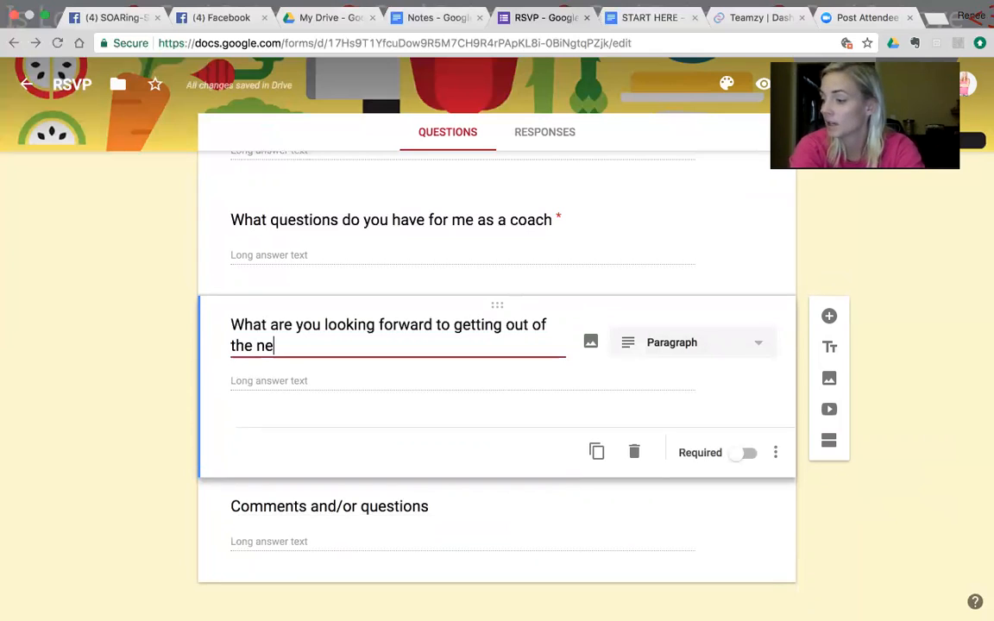
text(xt 5 Day)
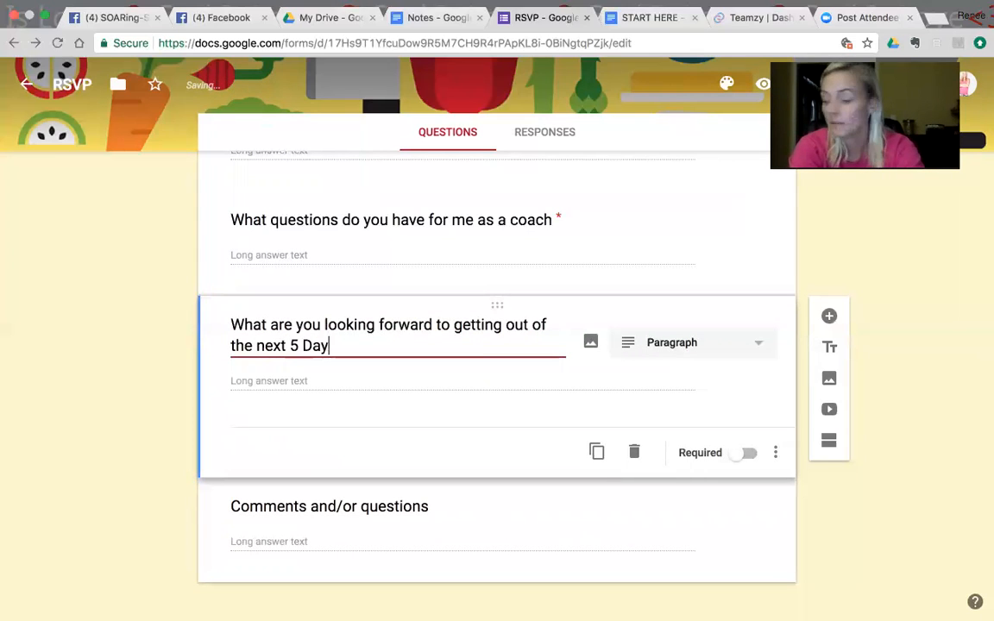
text('s in th)
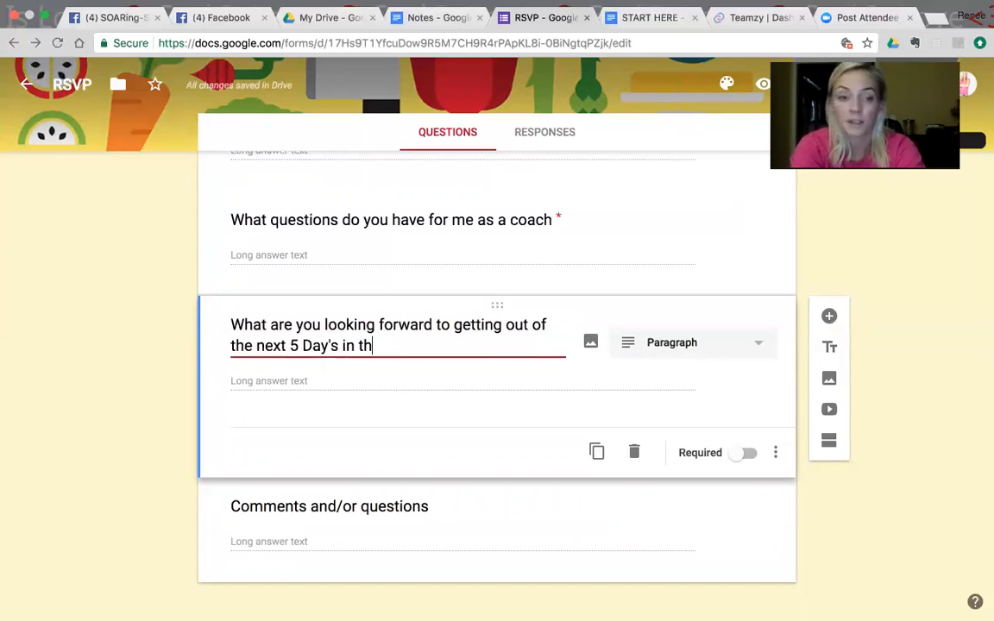
text(is Private Group with me?)
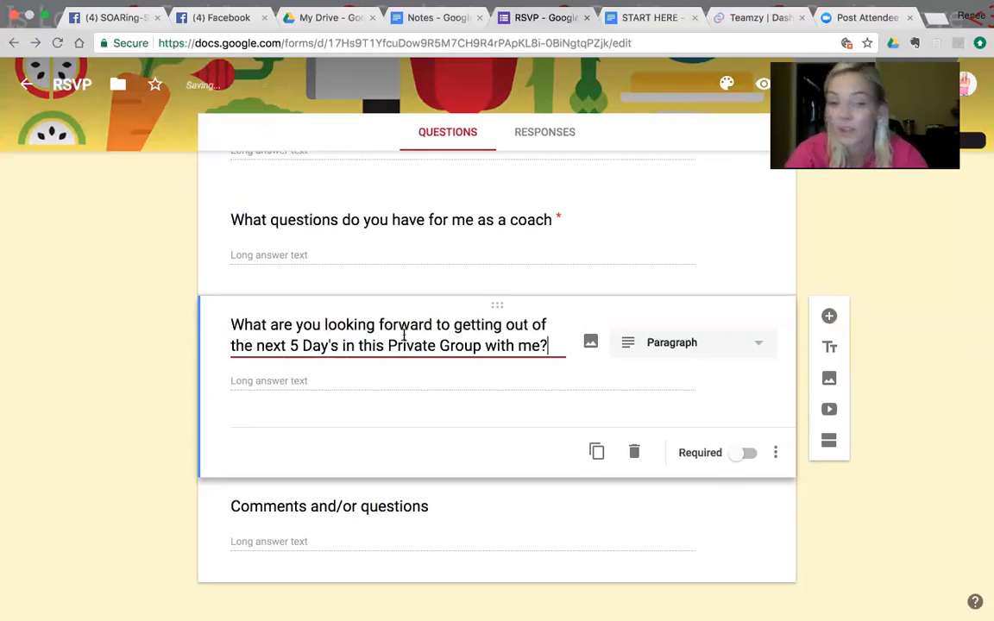
click(751, 456)
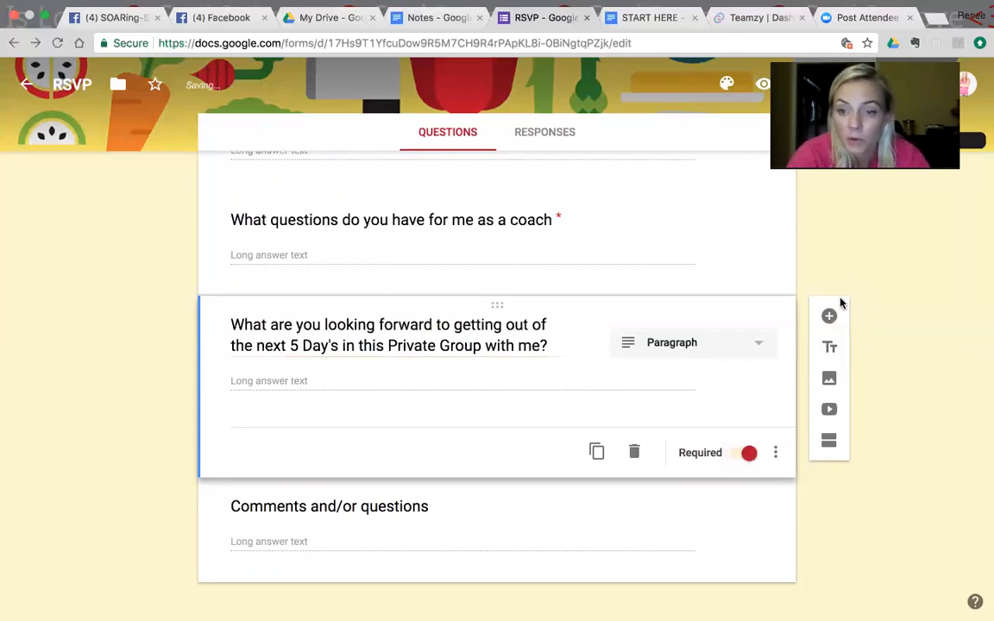
Step: Add a multiple-choice question "What is the Best Form of Communication for you?" after the 5 Day's private group question
click(829, 315)
text(W)
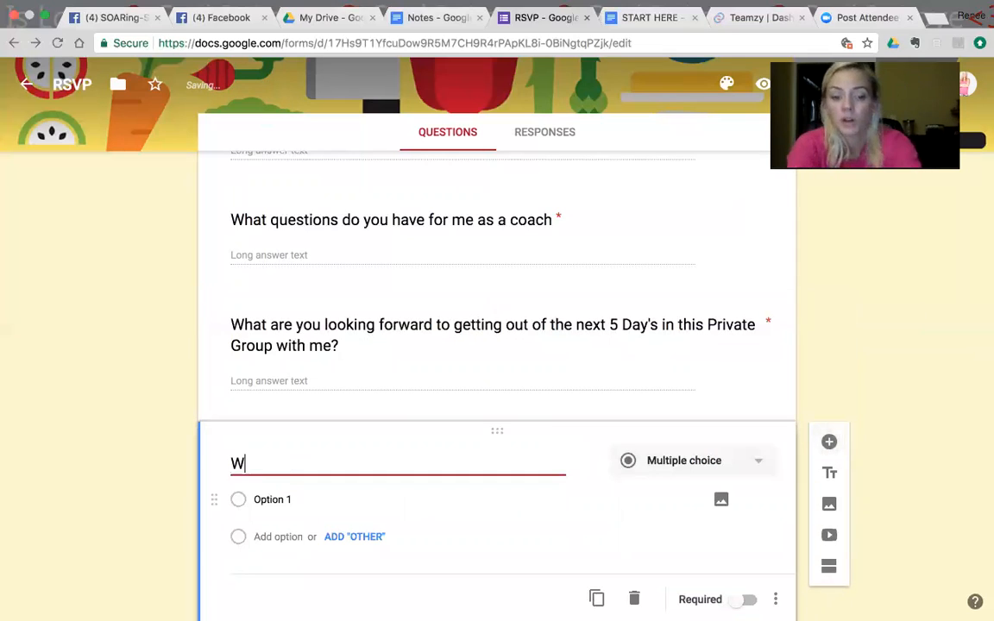
text(hat is the Best Form of Co)
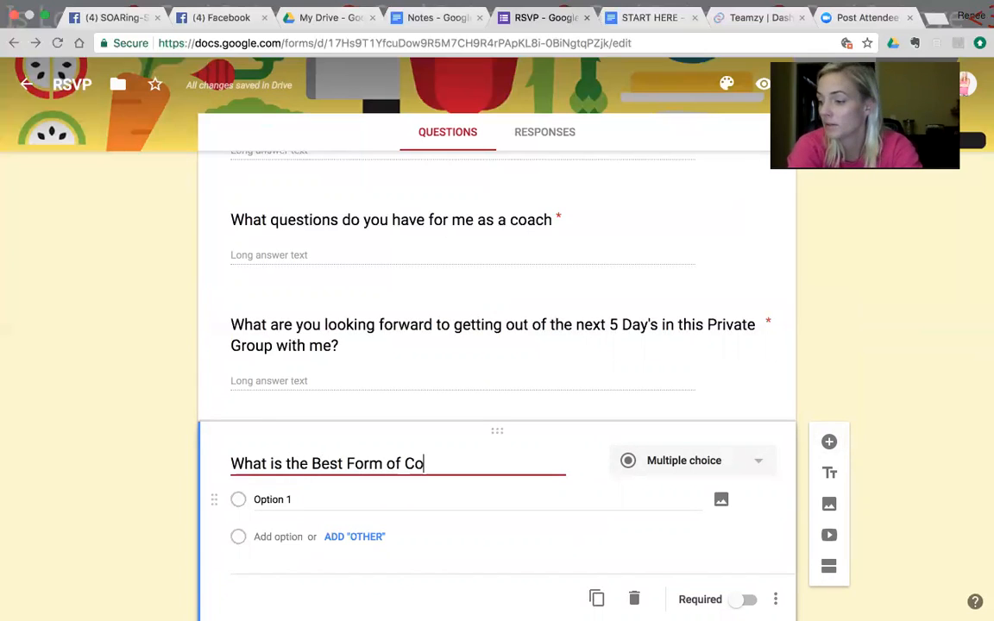
text(mmunica)
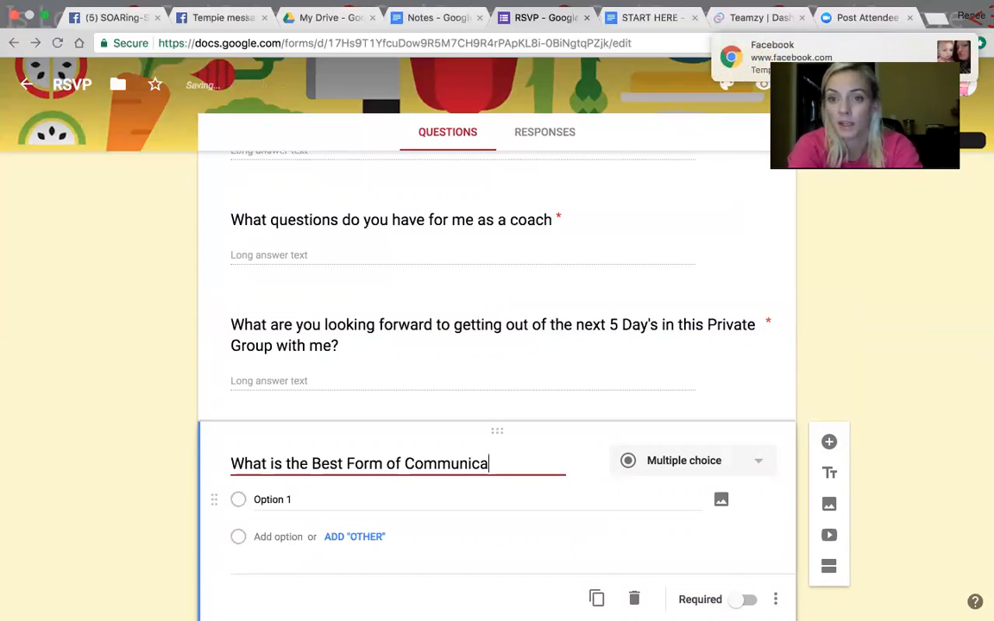
text(tion fo)
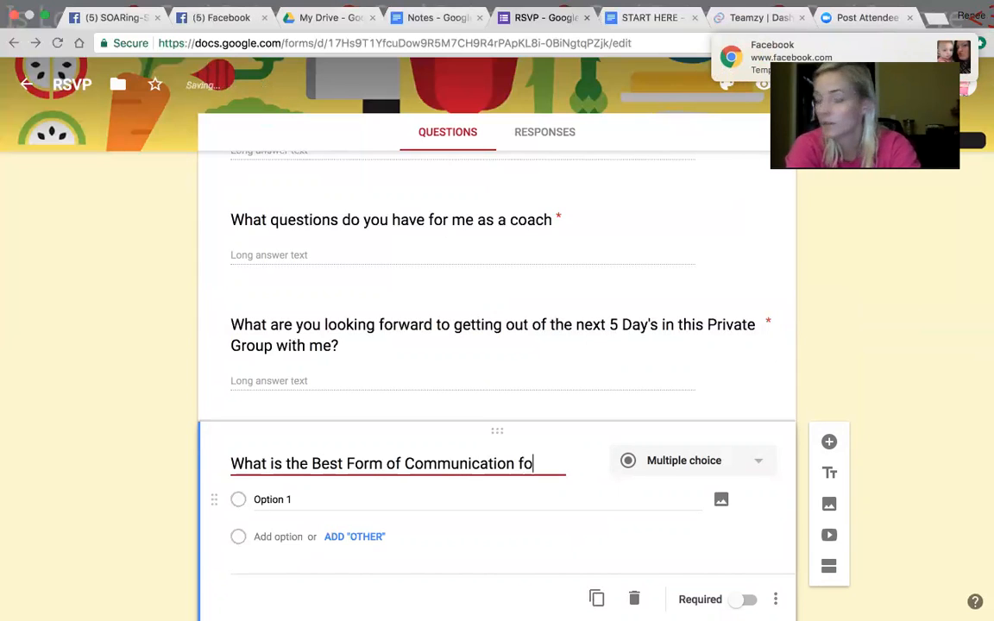
text(r you?)
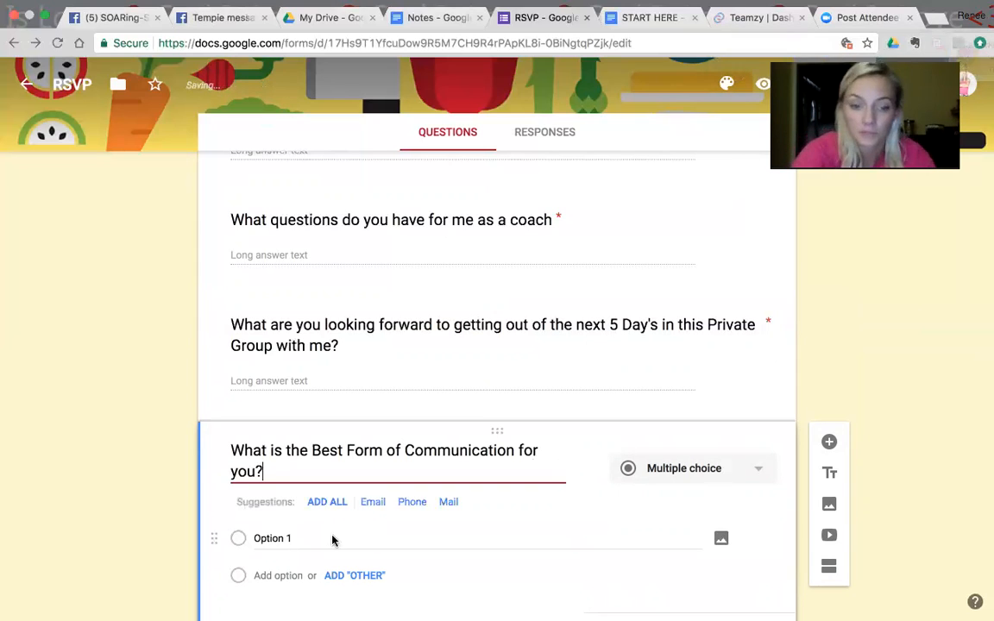
Step: Give the communication question the choices Email, Phone, Text Message and Other, and make it required
click(319, 505)
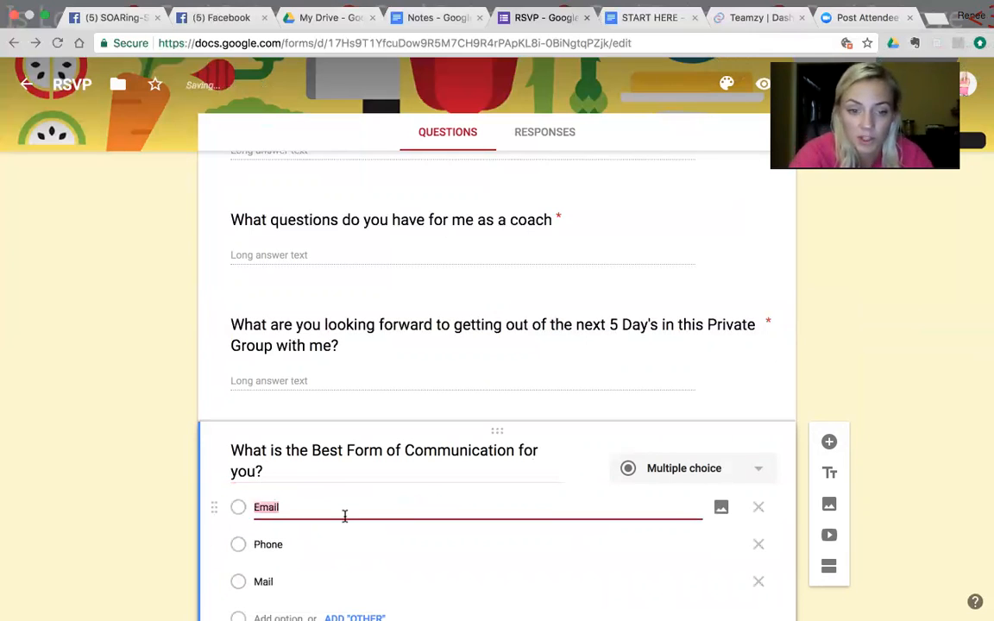
double_click(266, 583)
key(BackSpace)
text(Text Messah)
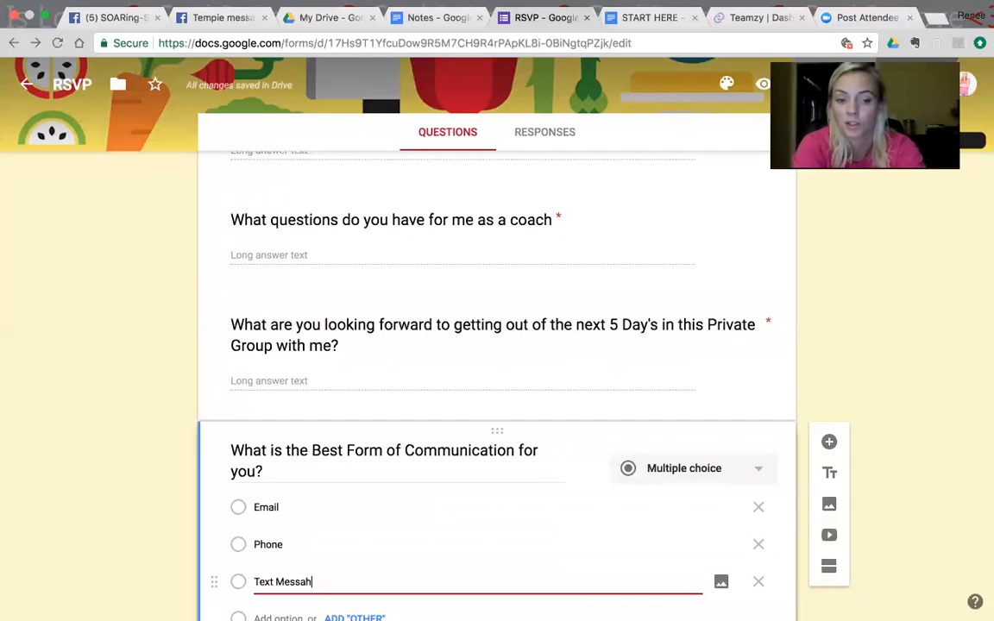
click(434, 608)
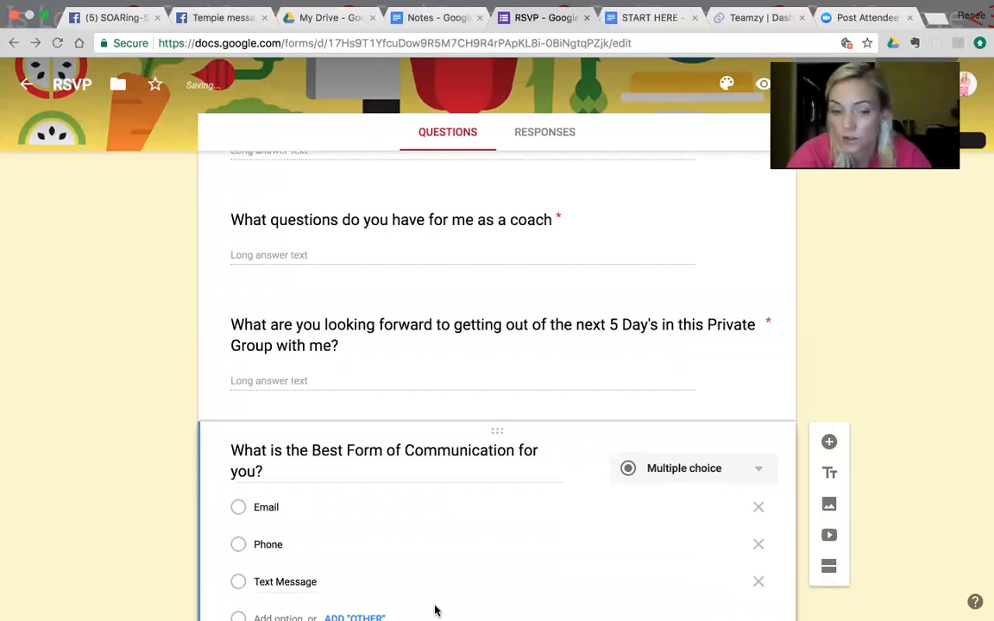
scroll(388, 552, down, 3)
click(354, 381)
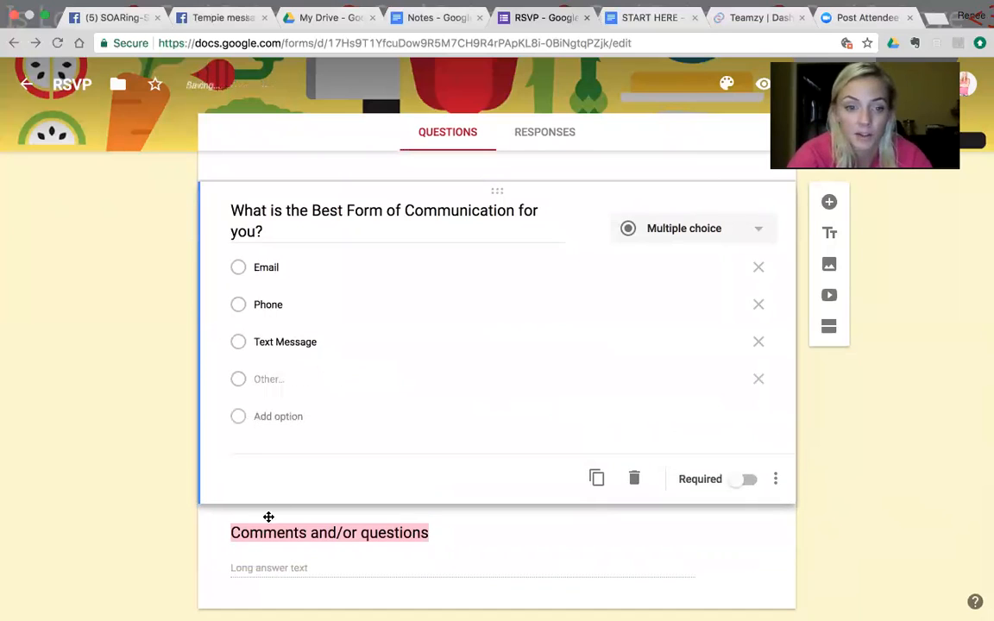
click(749, 479)
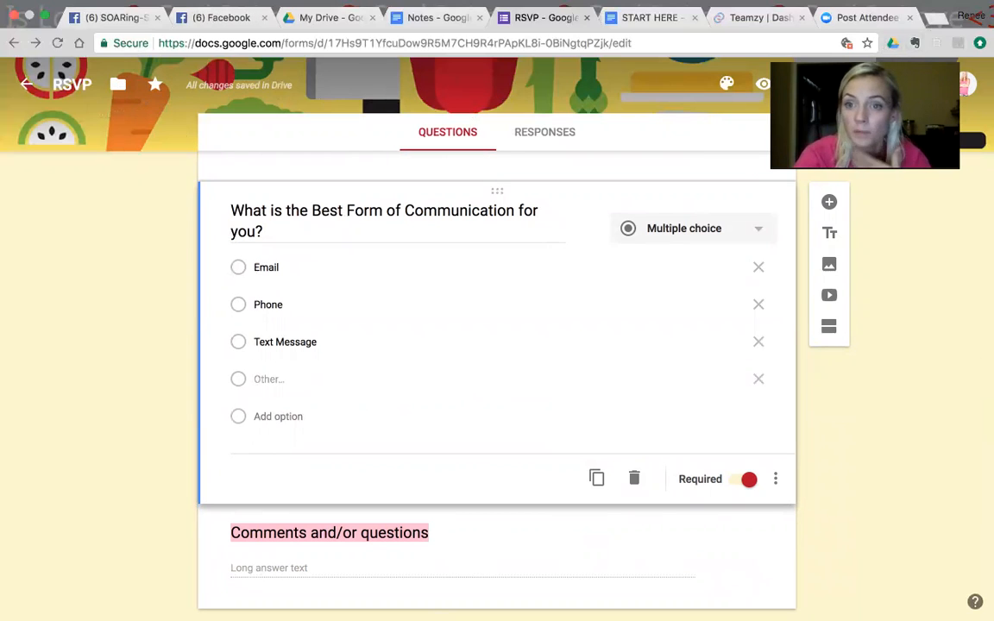
Step: Turn on collecting email addresses in the form's general settings
click(801, 84)
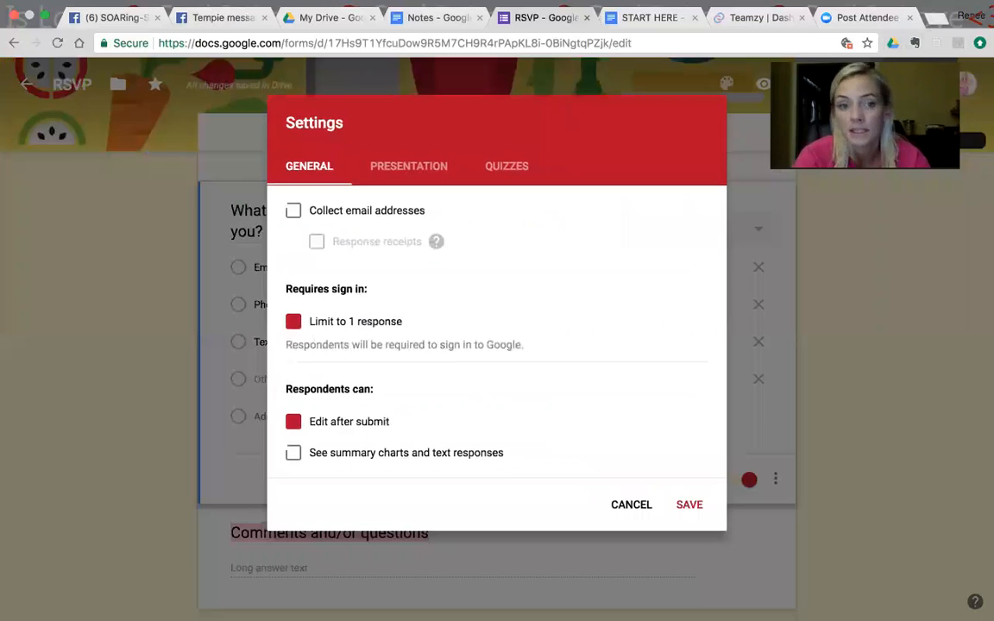
click(295, 212)
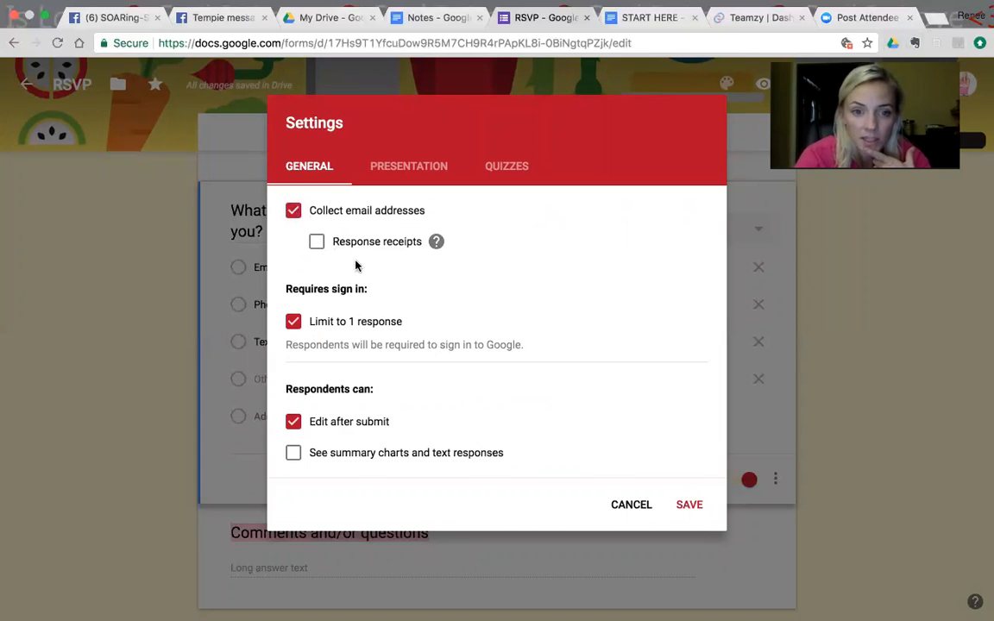
click(317, 242)
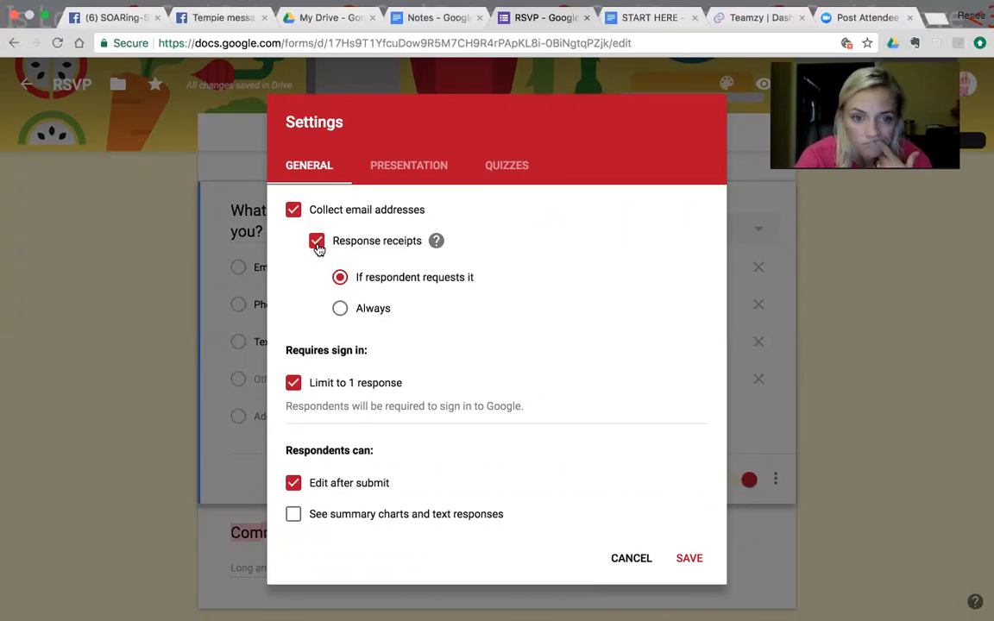
click(434, 243)
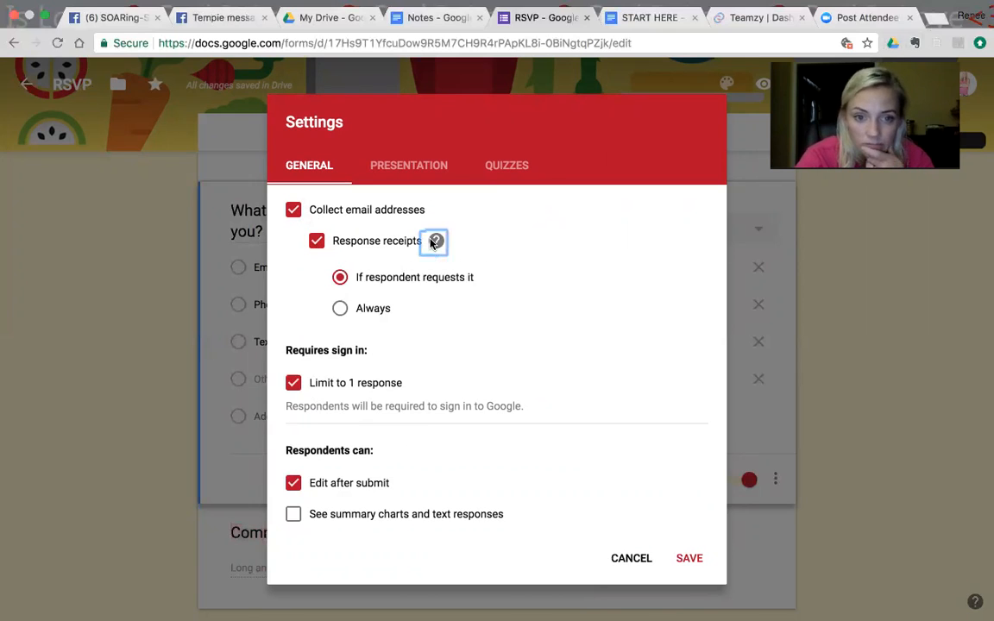
mouse_move(435, 247)
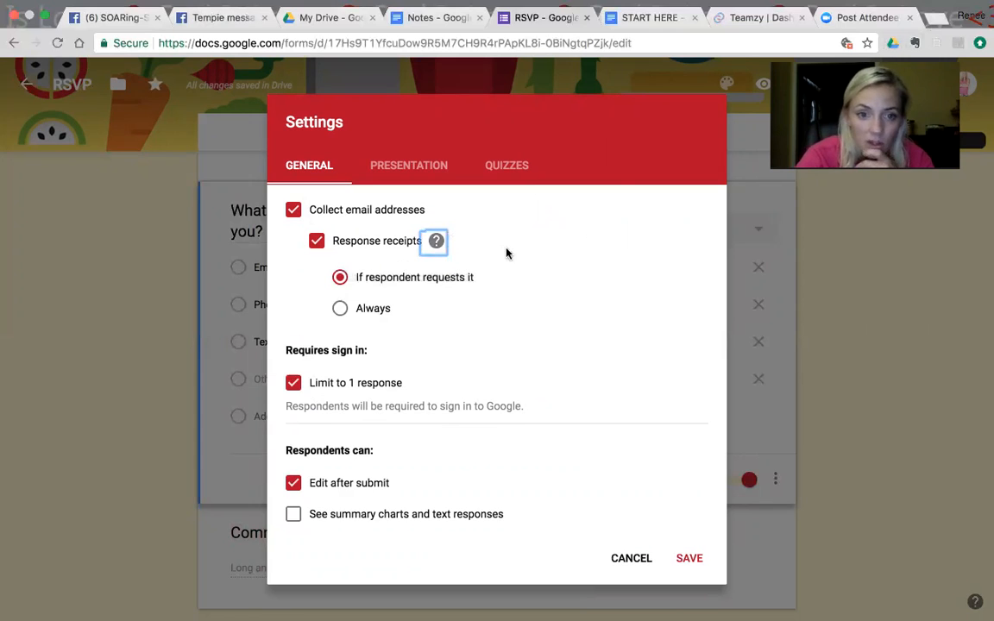
click(316, 241)
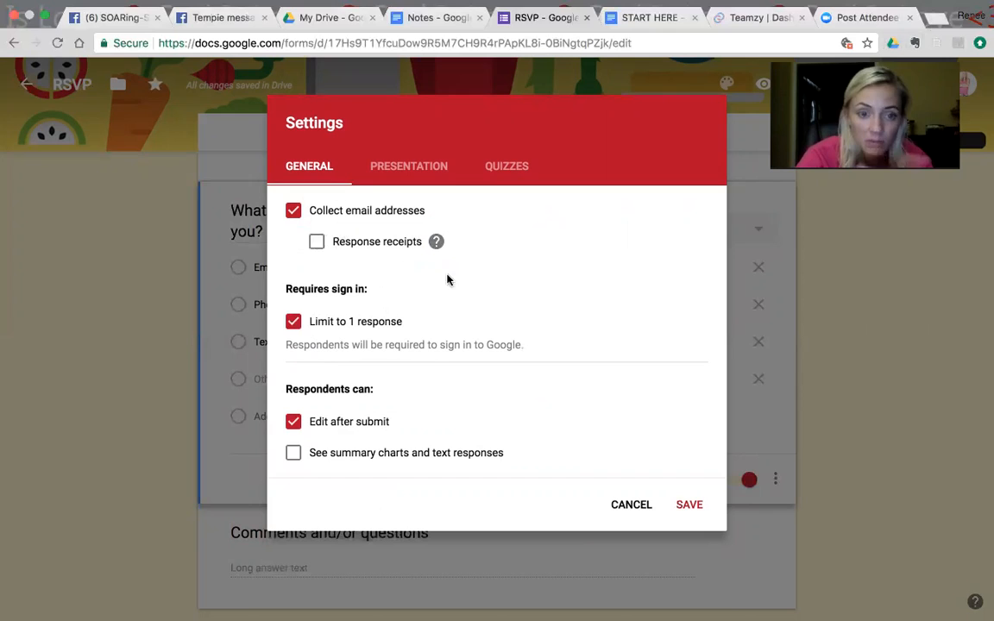
Step: Turn off the limit to one response and the option for respondents to edit after submitting
click(294, 322)
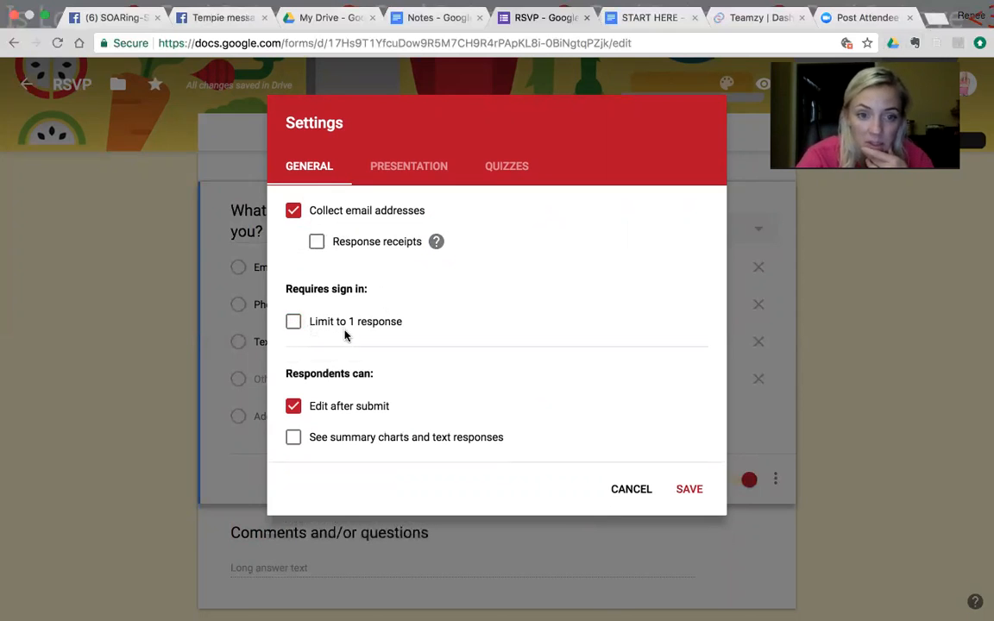
click(294, 321)
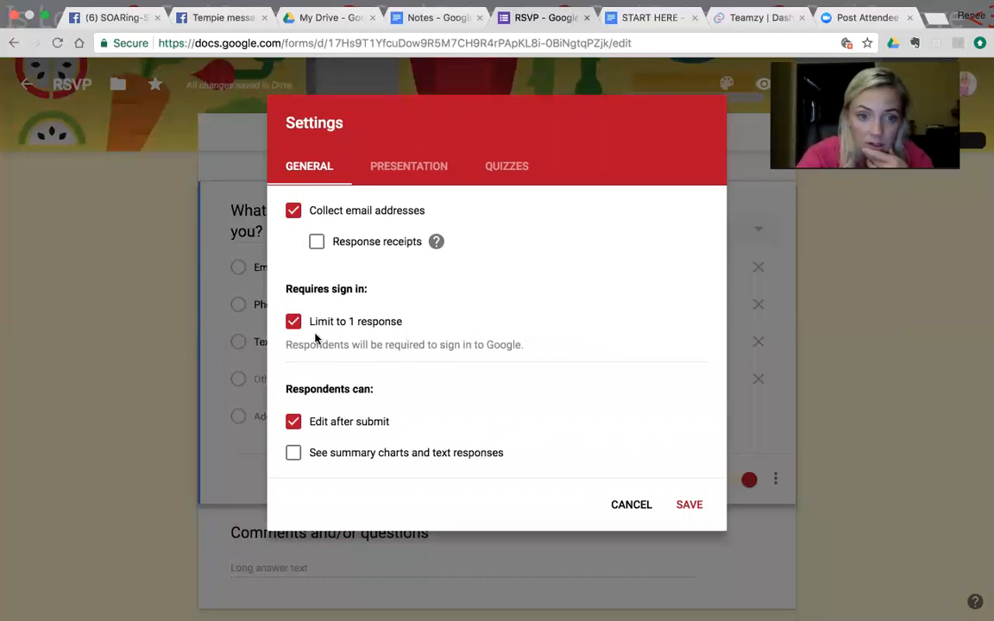
click(293, 321)
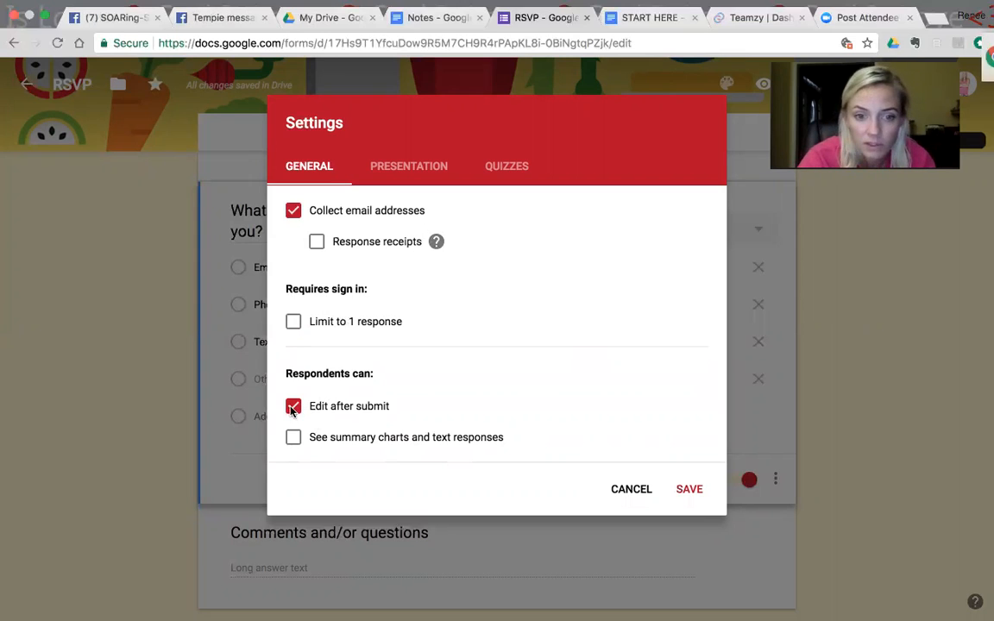
click(292, 408)
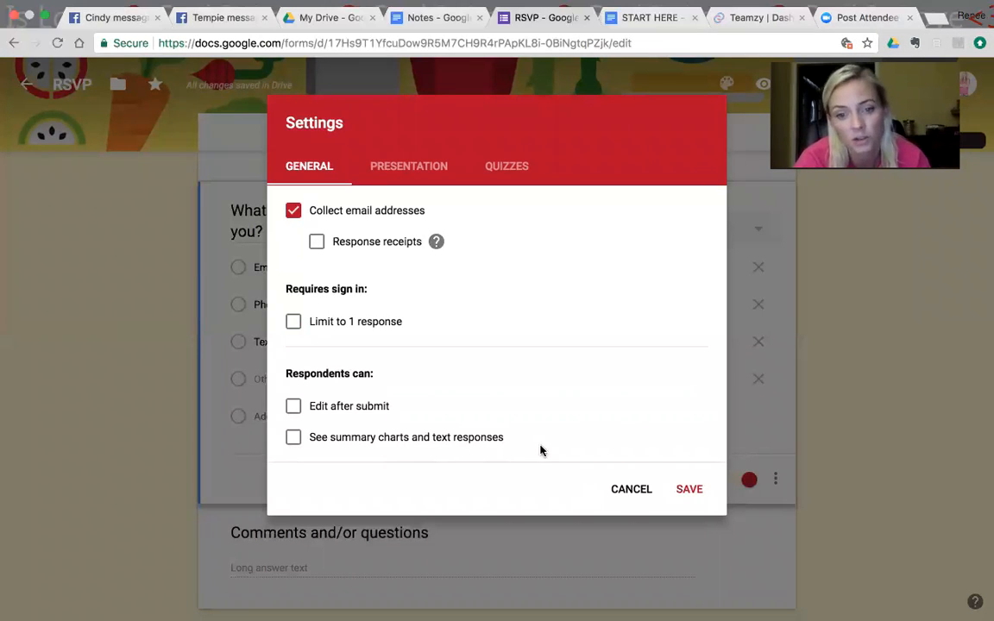
Step: Add "I look forward to getting to know you more soon." to the end of the confirmation message and save the form settings
click(390, 168)
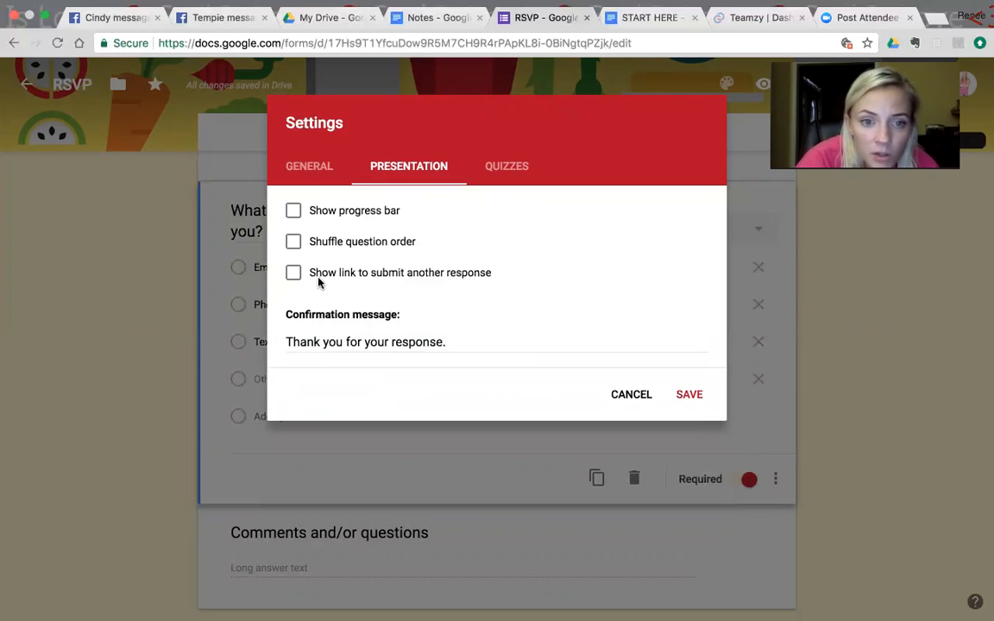
click(451, 339)
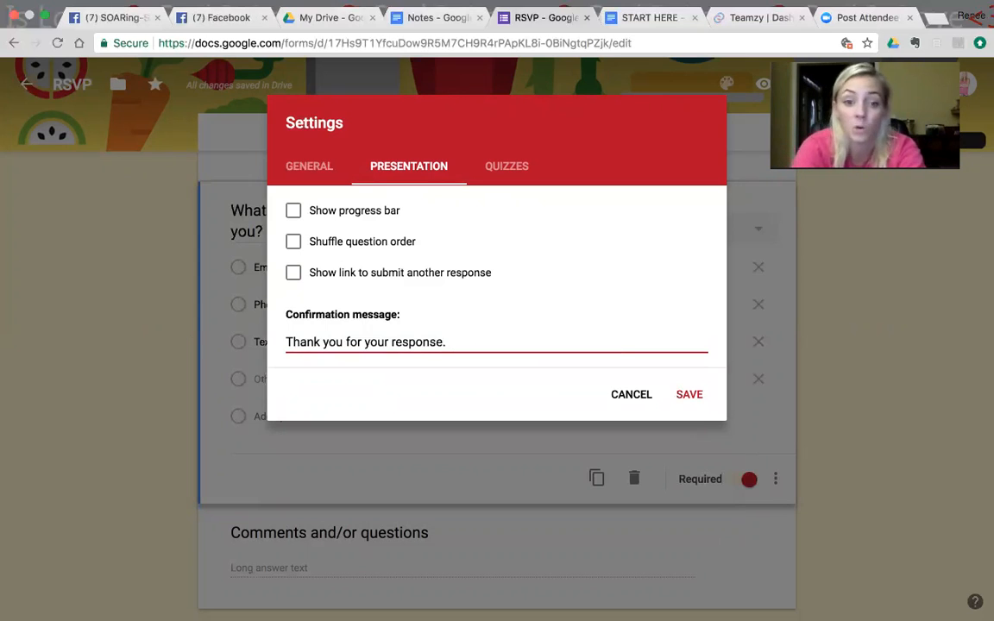
text(I look forward to )
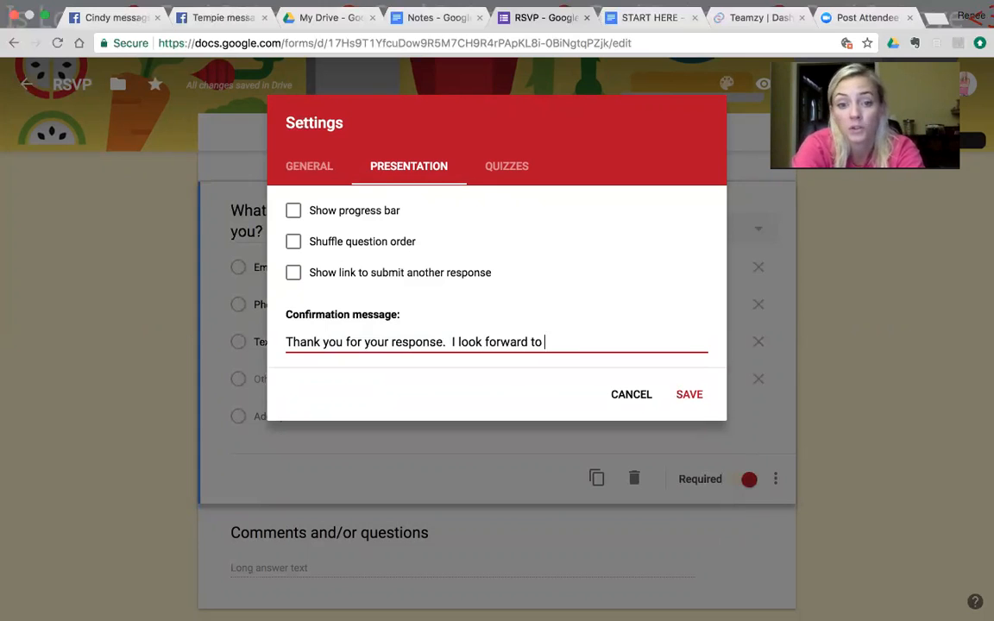
text(getting )
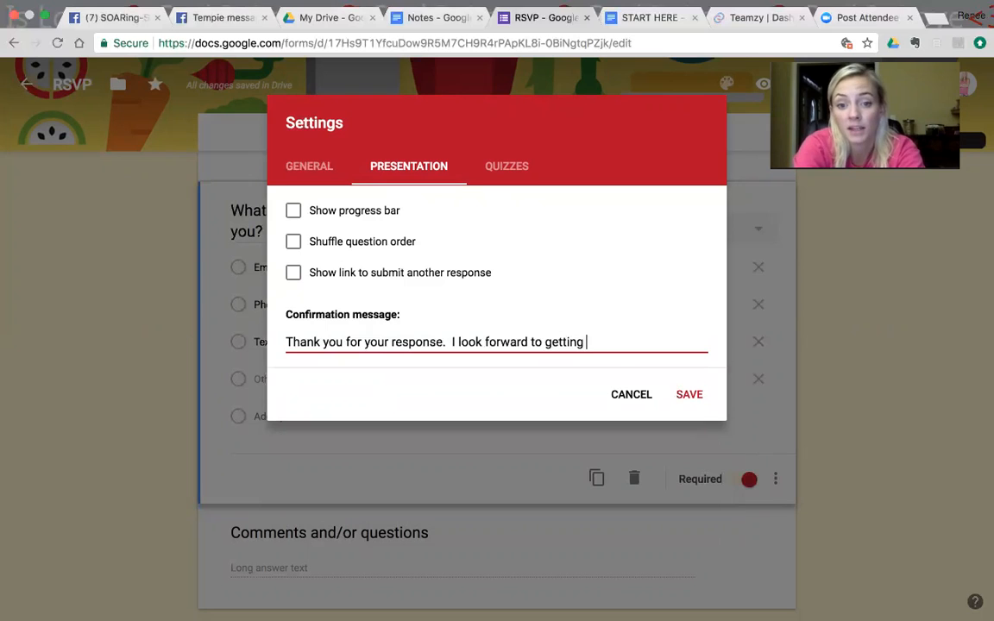
text(to know you more )
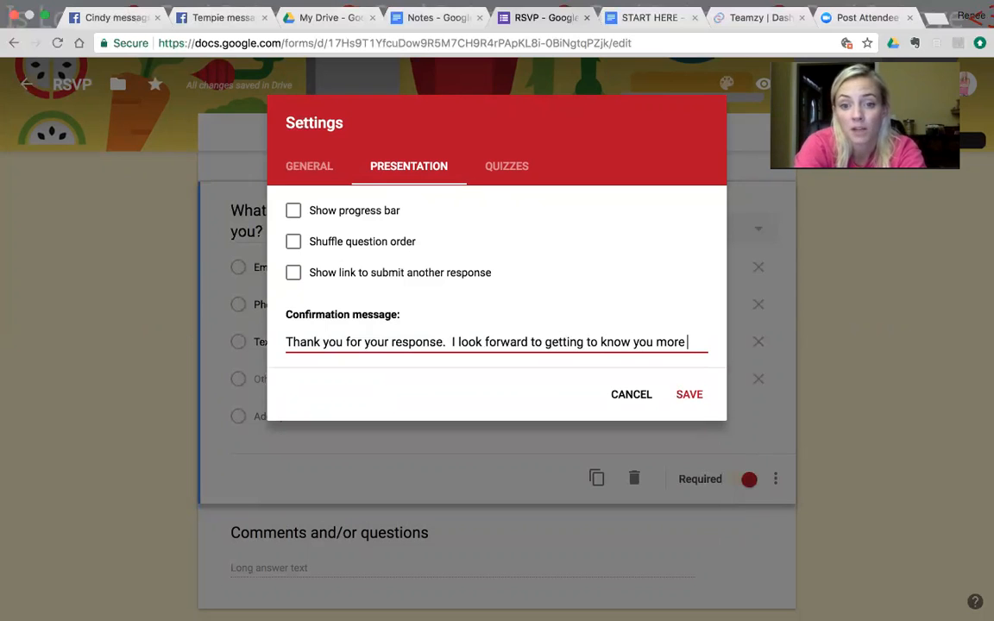
text(soon.)
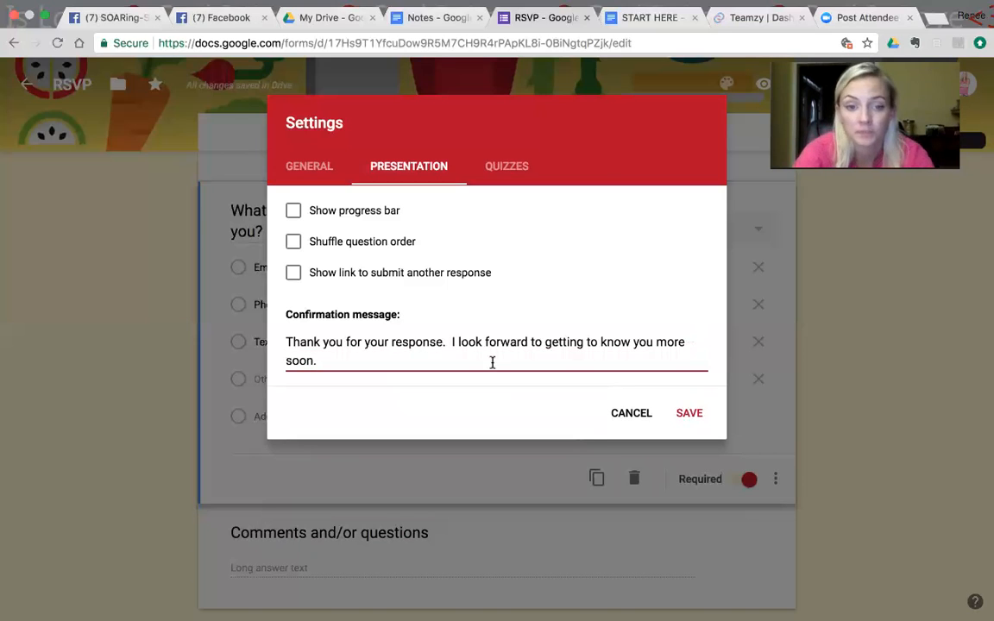
click(513, 169)
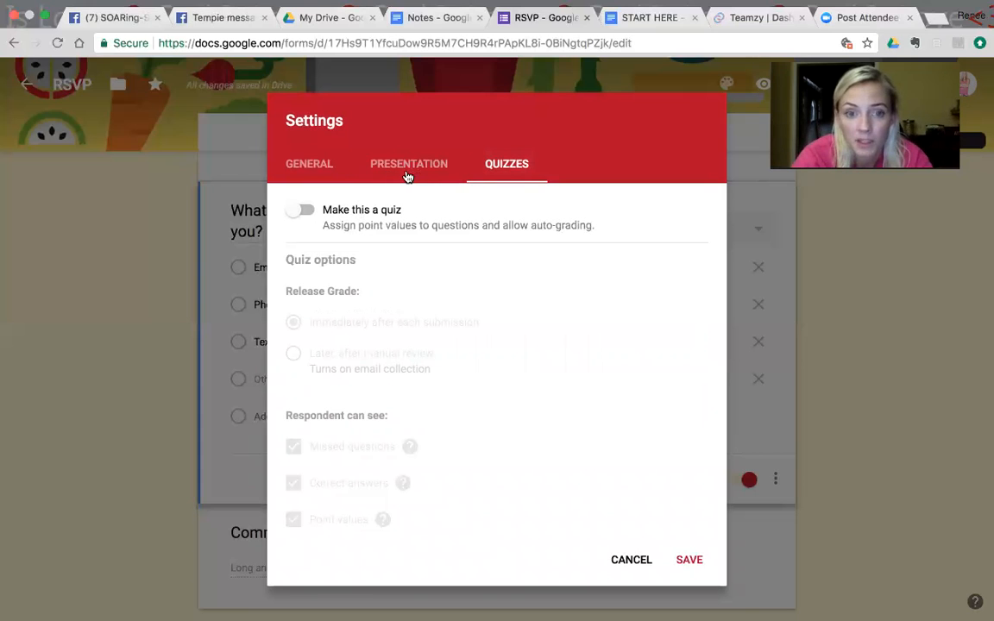
click(411, 168)
click(688, 413)
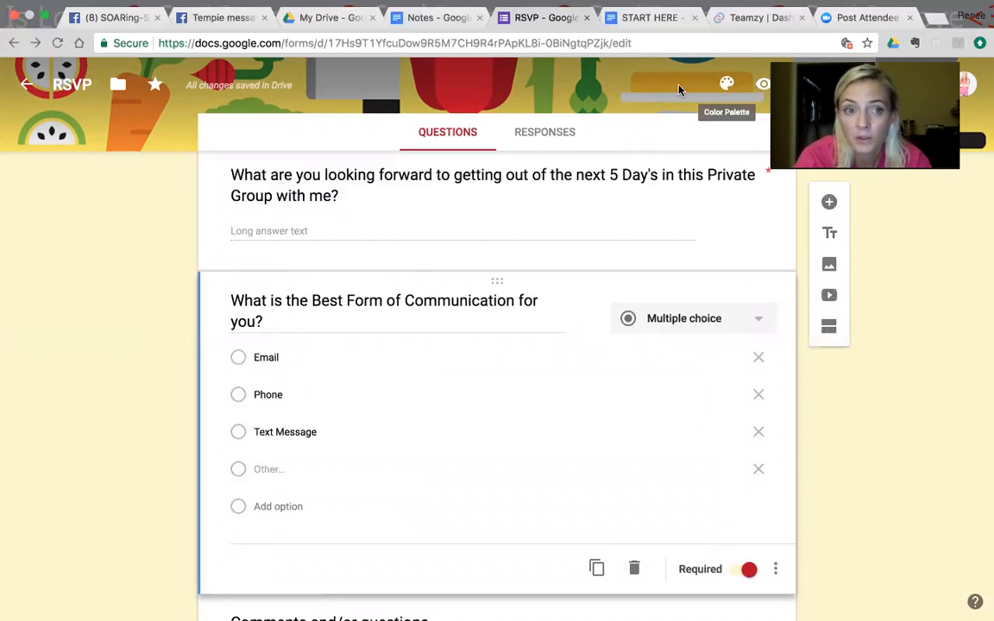
Step: Copy the form's shortened sharing link and close the sending options
click(863, 84)
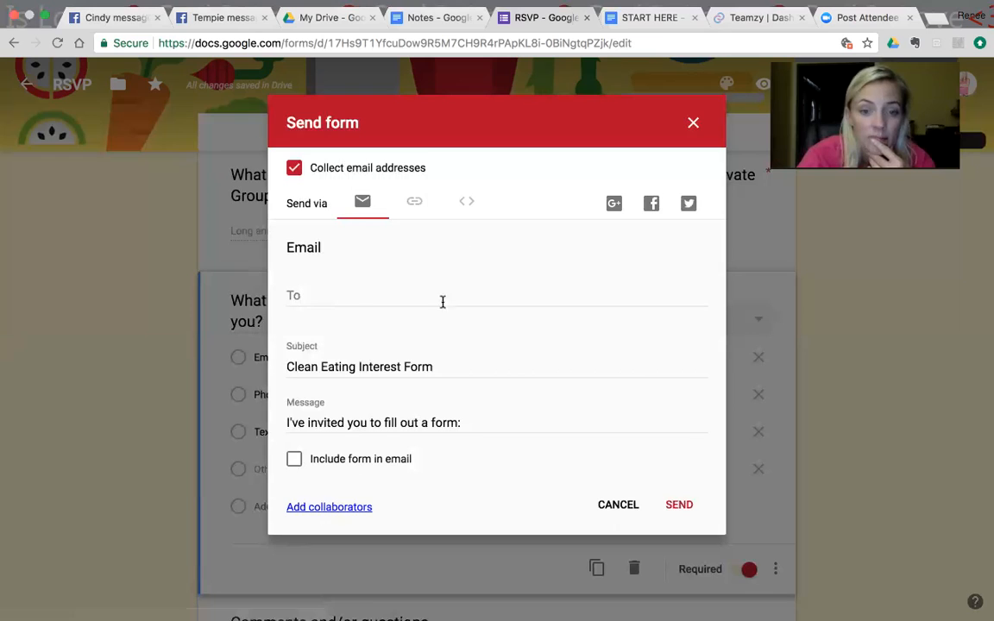
click(416, 207)
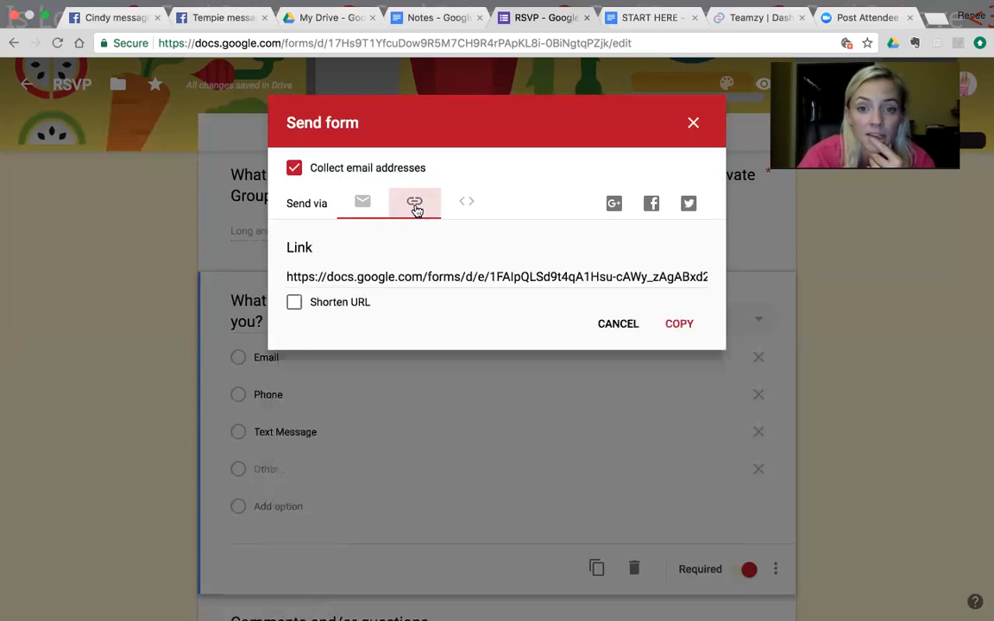
click(295, 305)
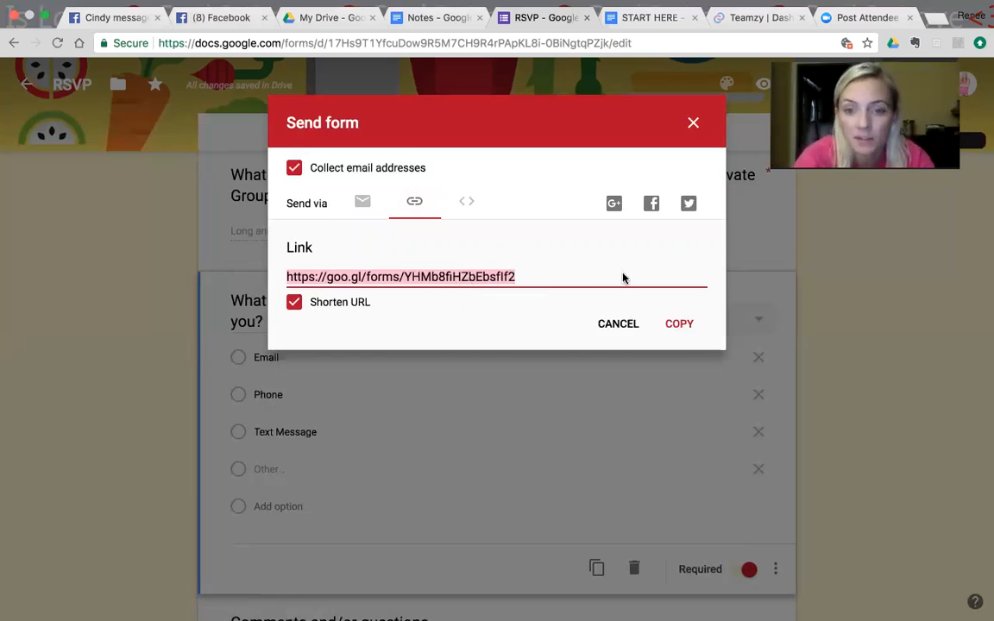
click(678, 331)
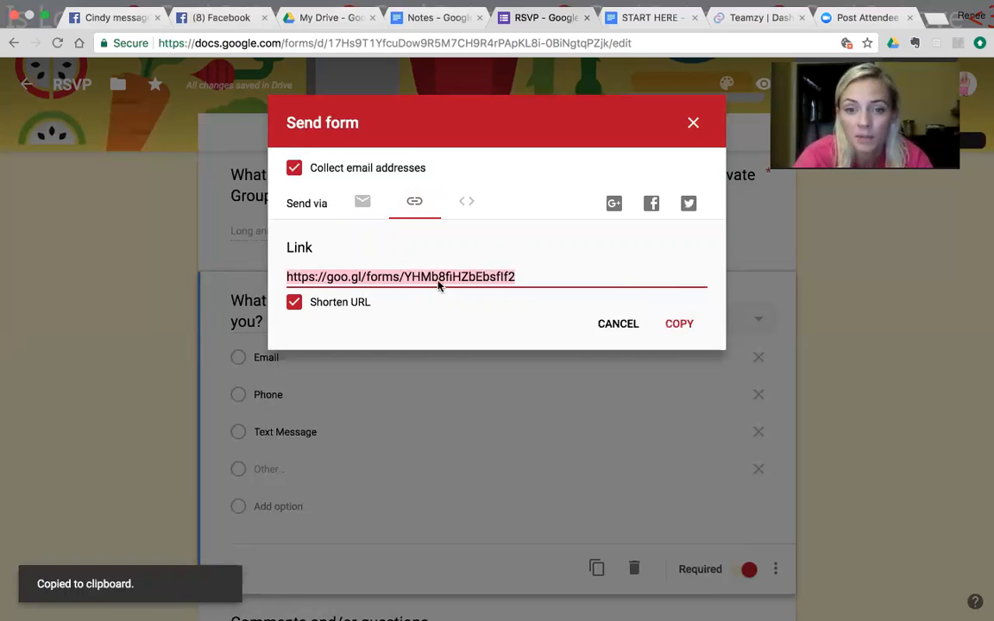
click(692, 122)
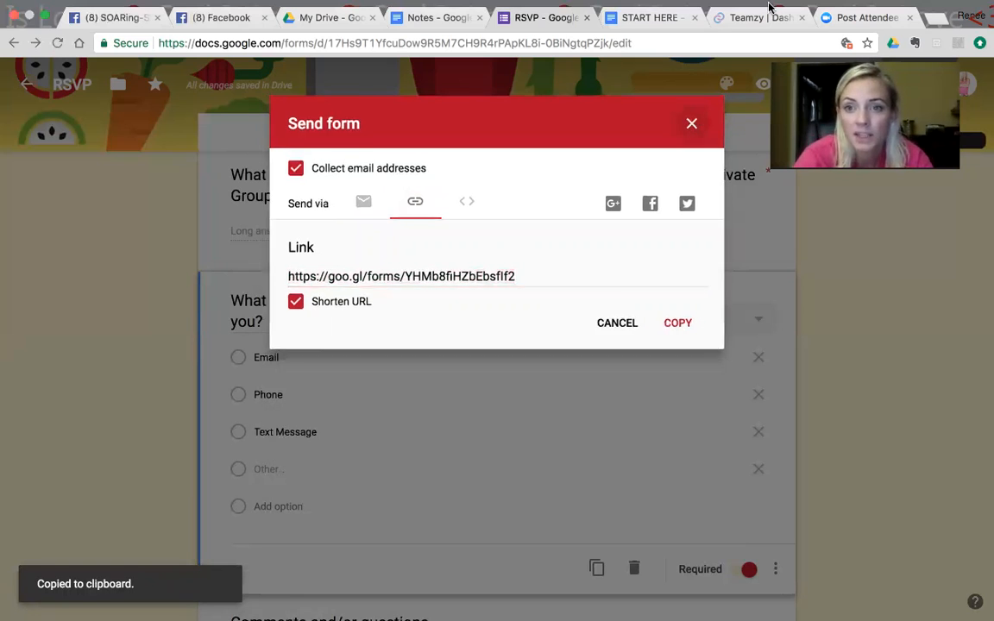
Step: Switch to Facebook, preview the copied form link in a new post, and discard the draft without posting
click(221, 18)
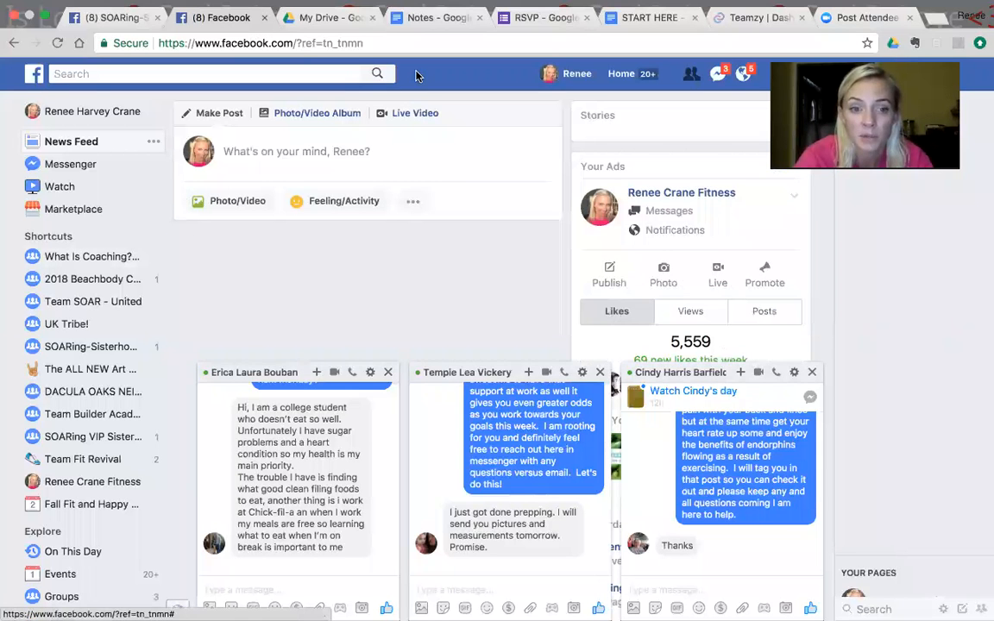
click(286, 161)
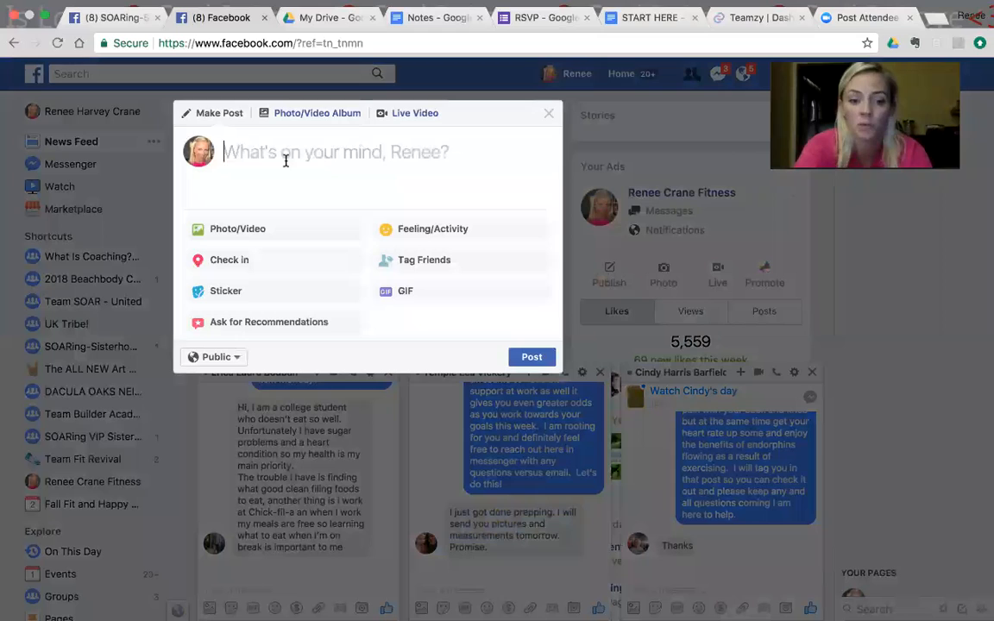
key(ctrl+v)
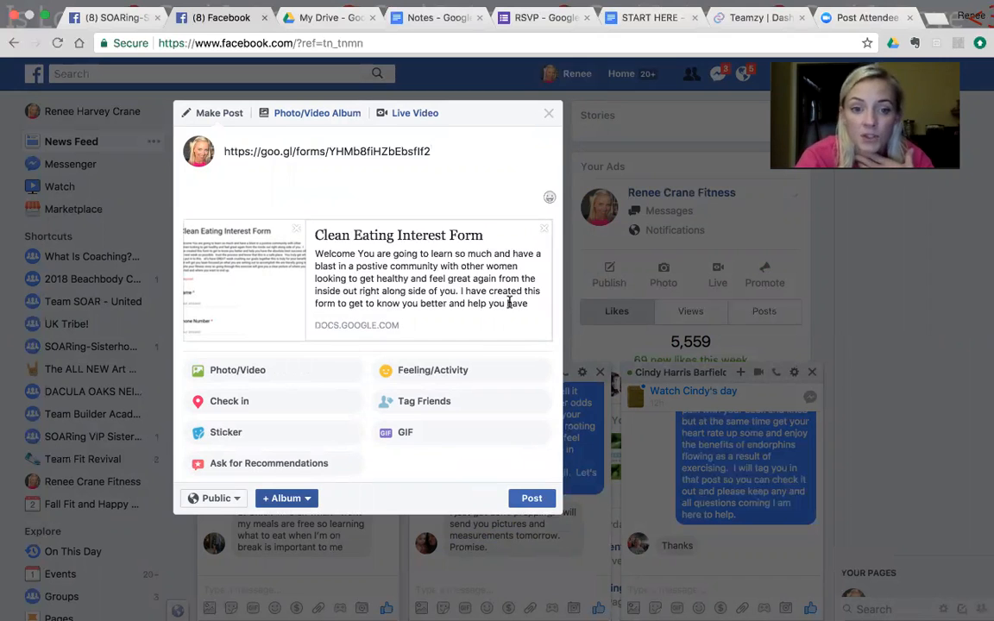
click(551, 114)
Step: Return to the Clean Eating Interest Form in Google Forms and view its responses
click(535, 18)
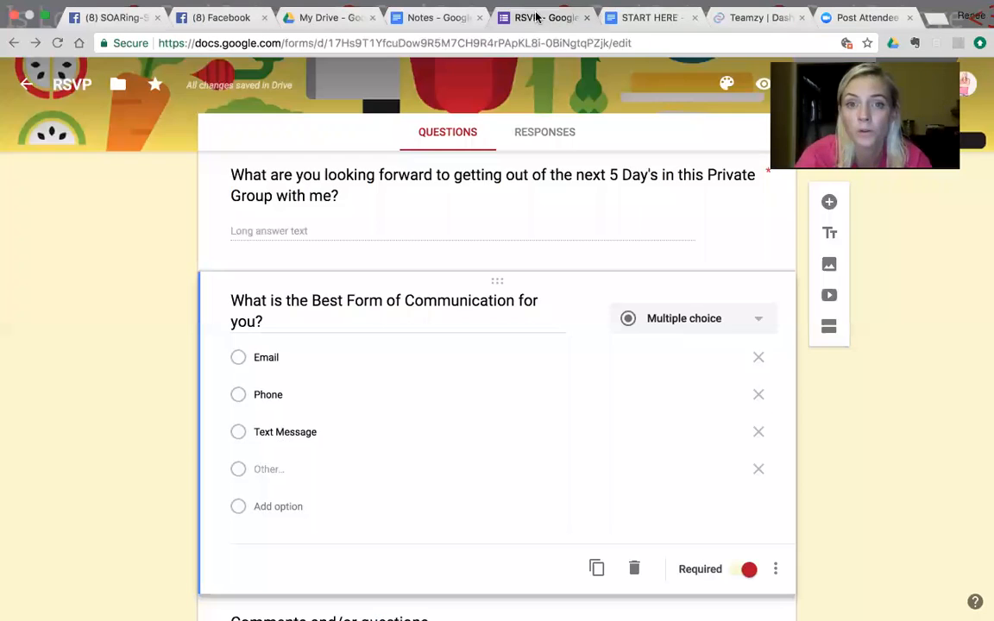
click(552, 132)
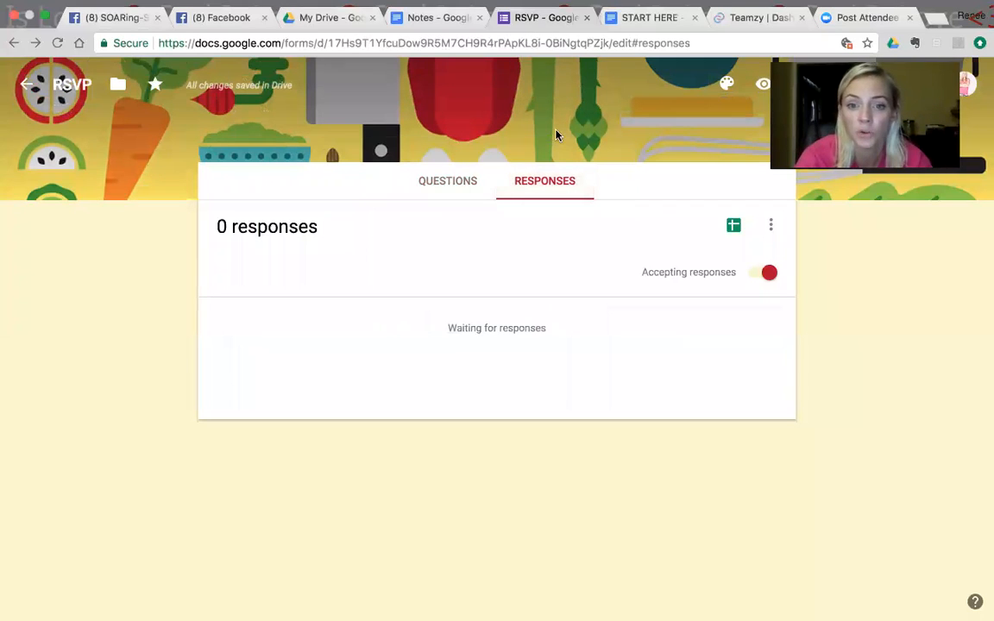
Step: Go back to the forms overview, browse the recent forms, and open the earlier RSVP form with the kitchen header image
click(25, 86)
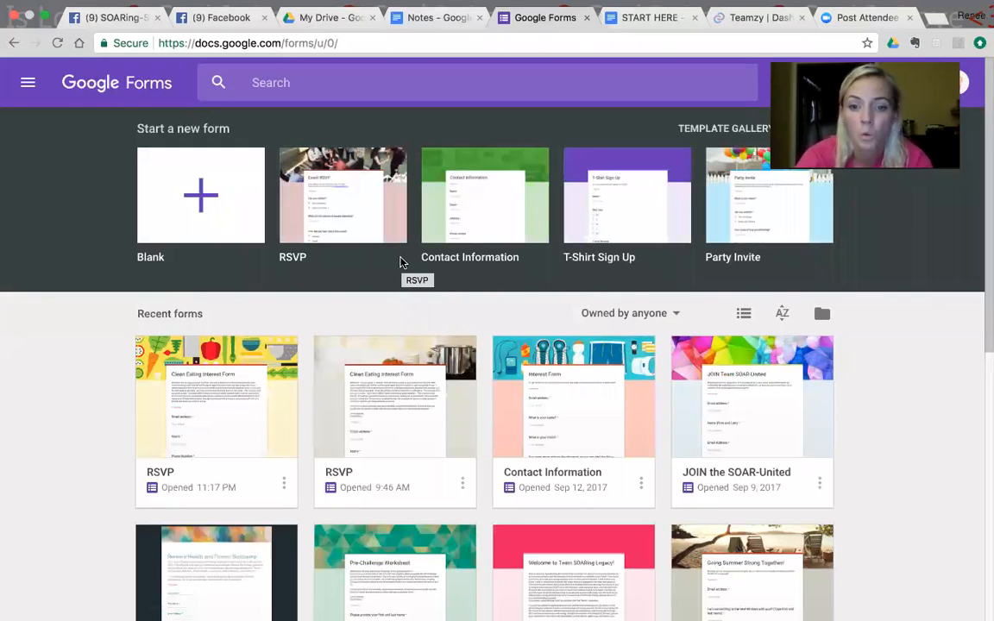
key(Down)
key(Down)
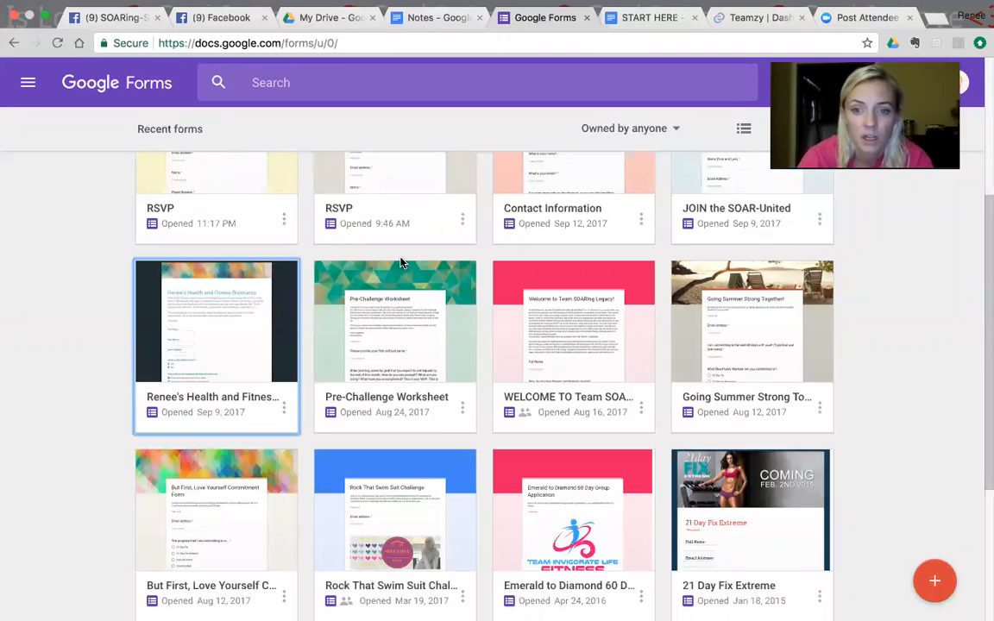
key(Right)
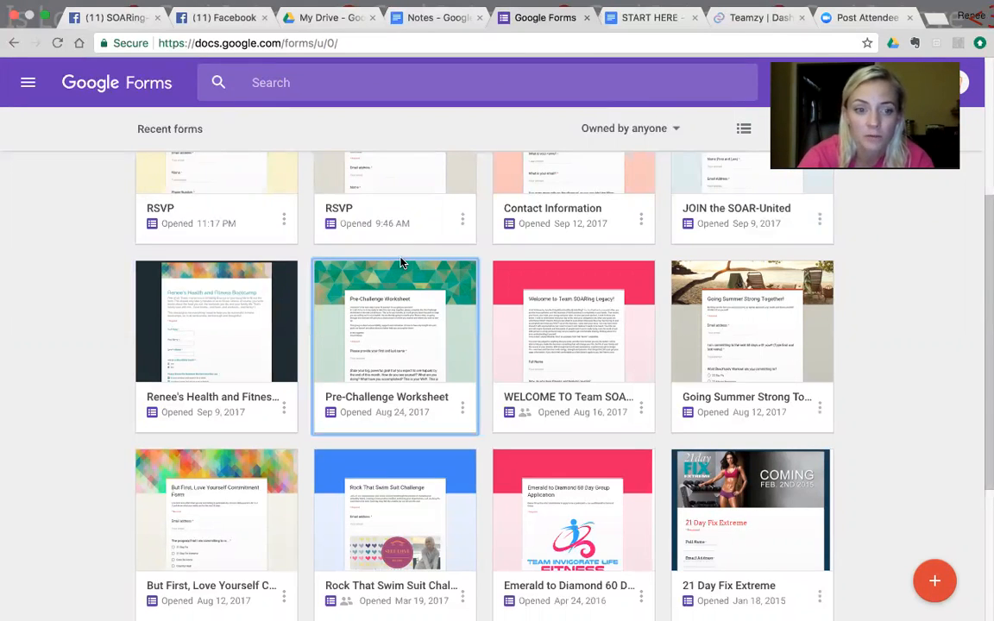
key(Down)
key(Up)
key(Up)
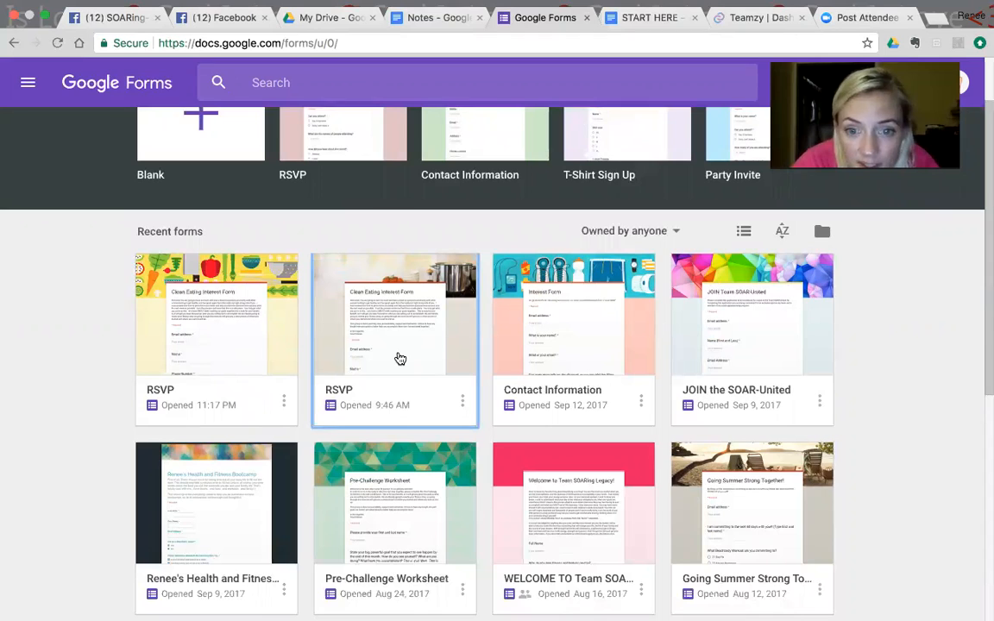
click(400, 358)
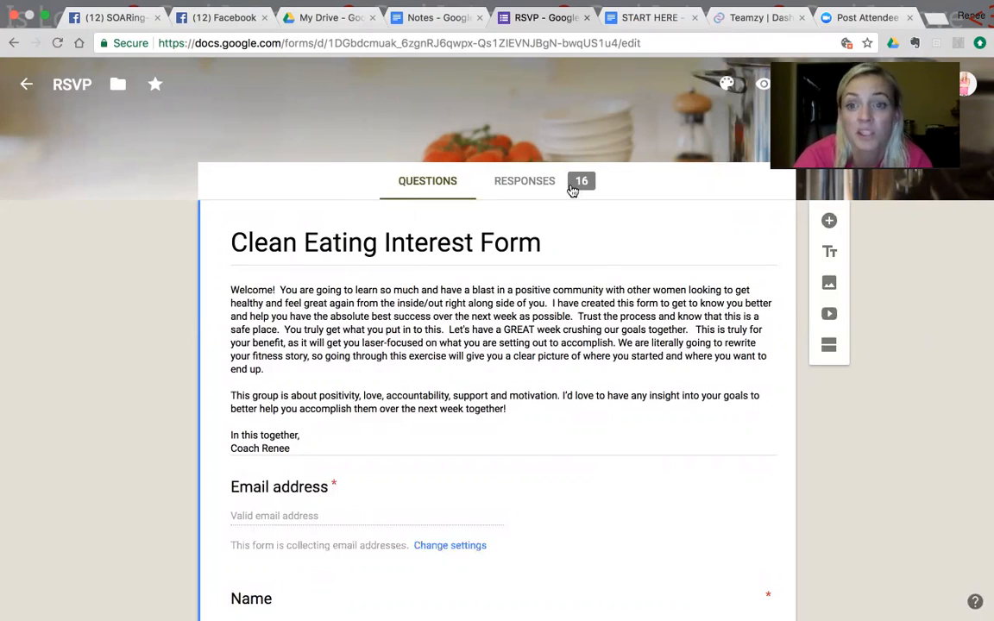
Step: Examine the earlier form's response summary, including the charts on beginning measurements, having a coach, and favorite type of workout
click(523, 183)
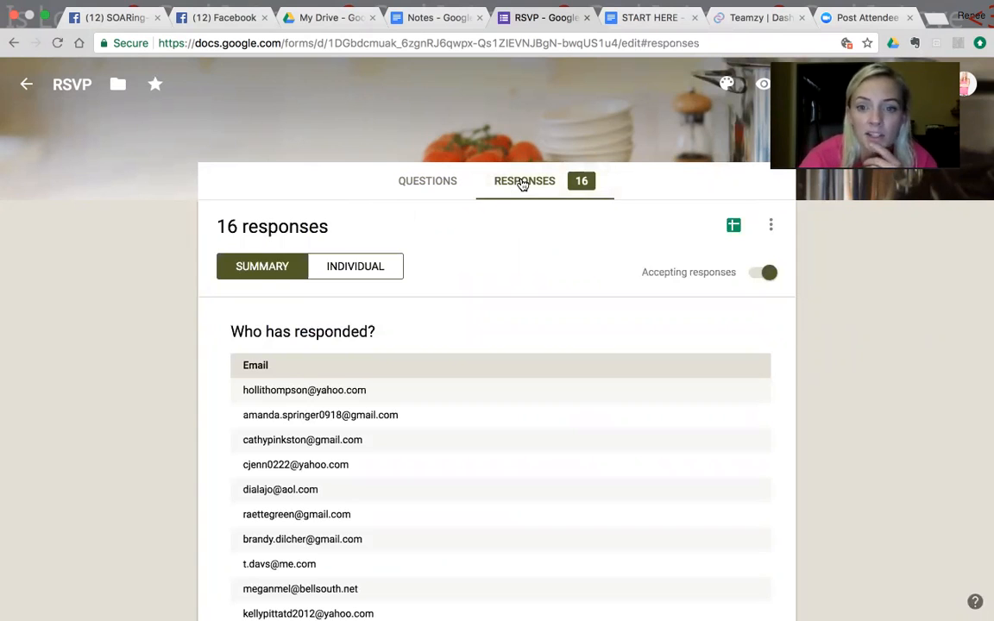
key(Down)
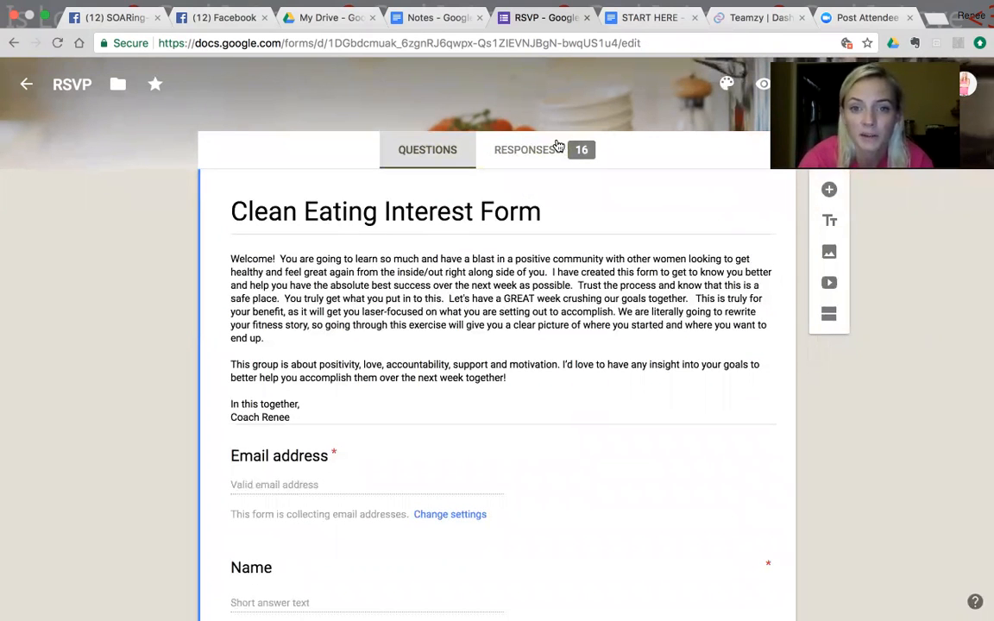
click(558, 147)
drag(617, 280, 498, 274)
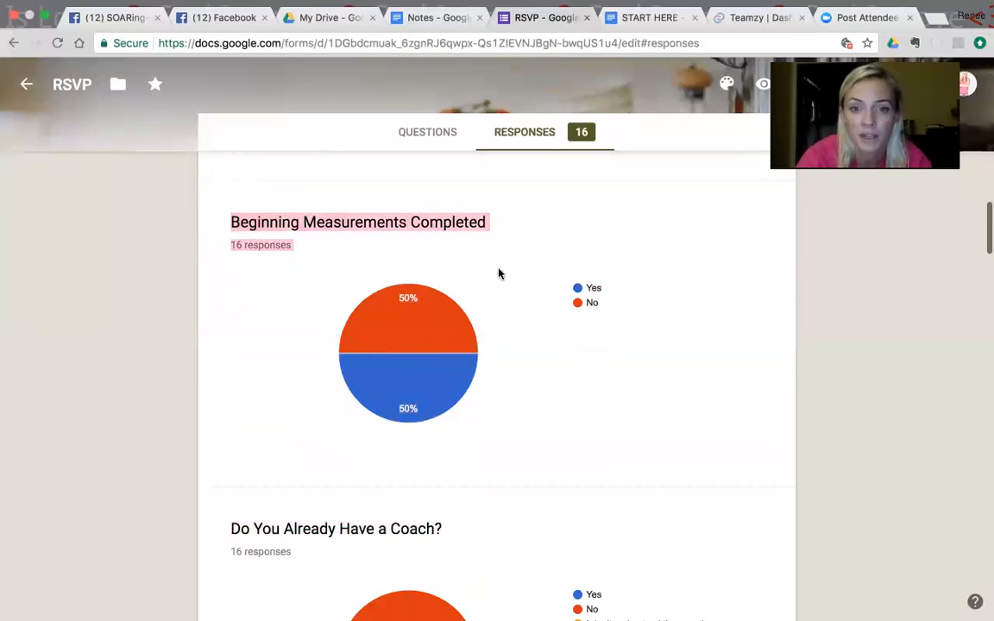
click(515, 253)
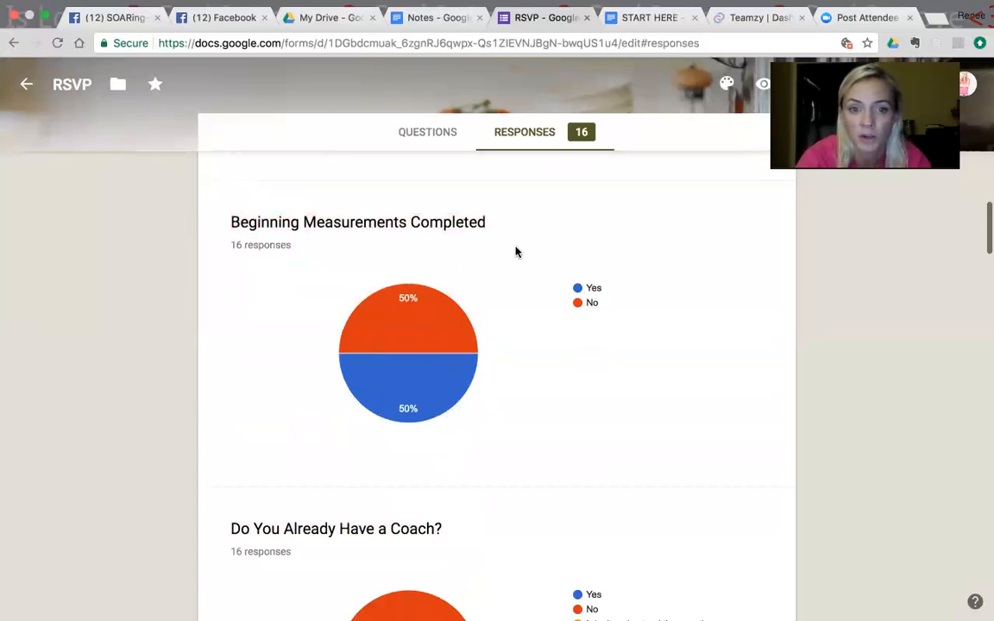
drag(512, 357, 539, 386)
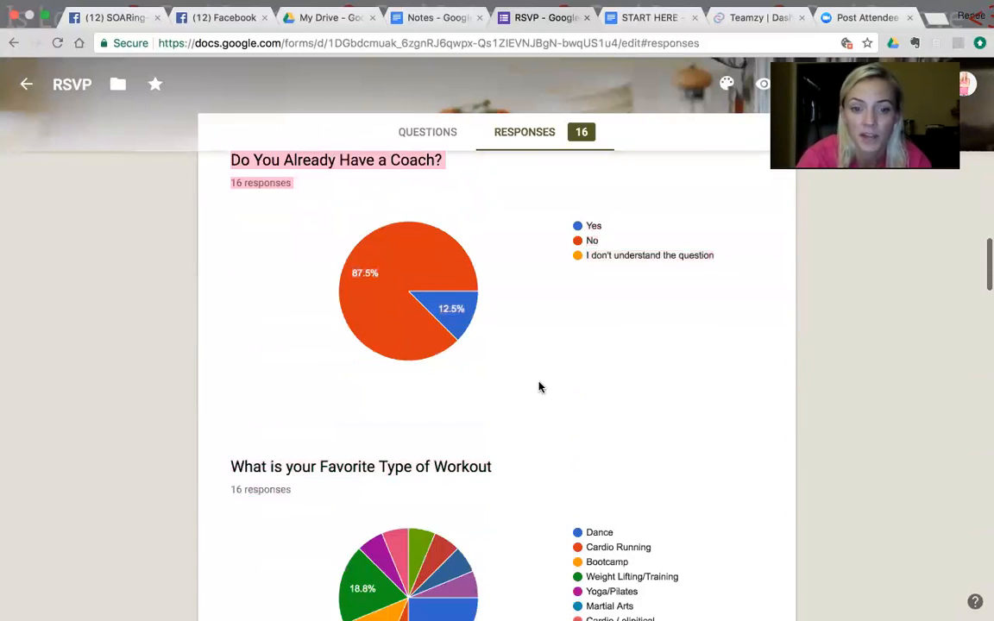
mouse_move(455, 302)
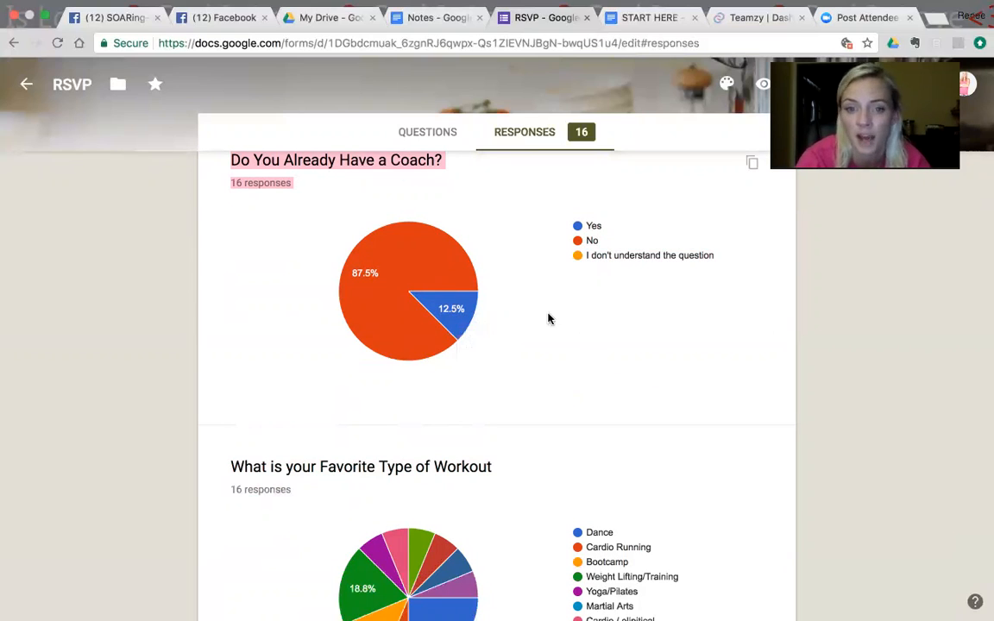
drag(546, 350, 533, 402)
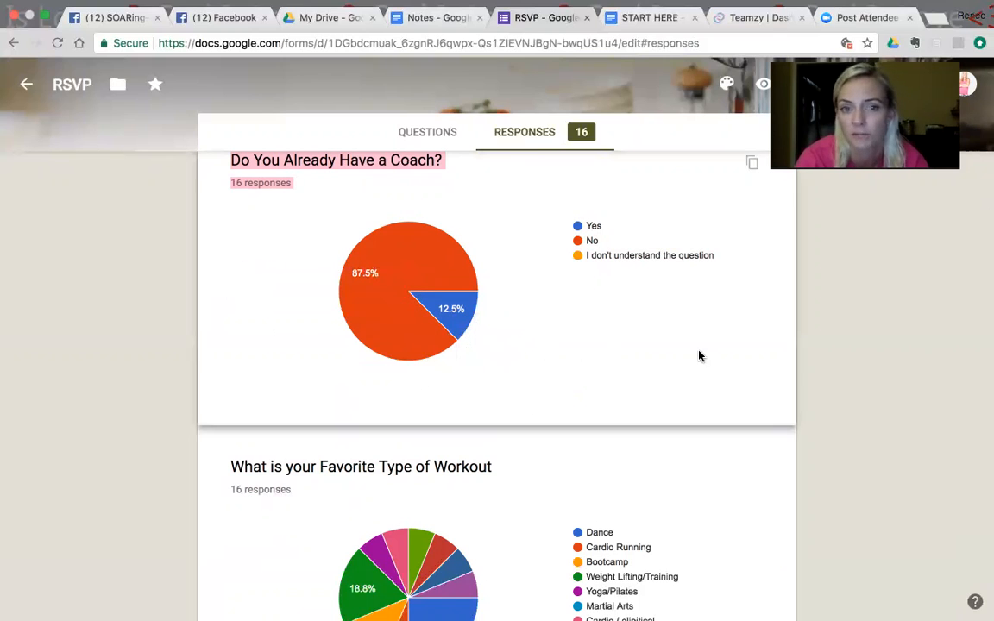
drag(822, 424, 798, 448)
scroll(512, 610, down, 5)
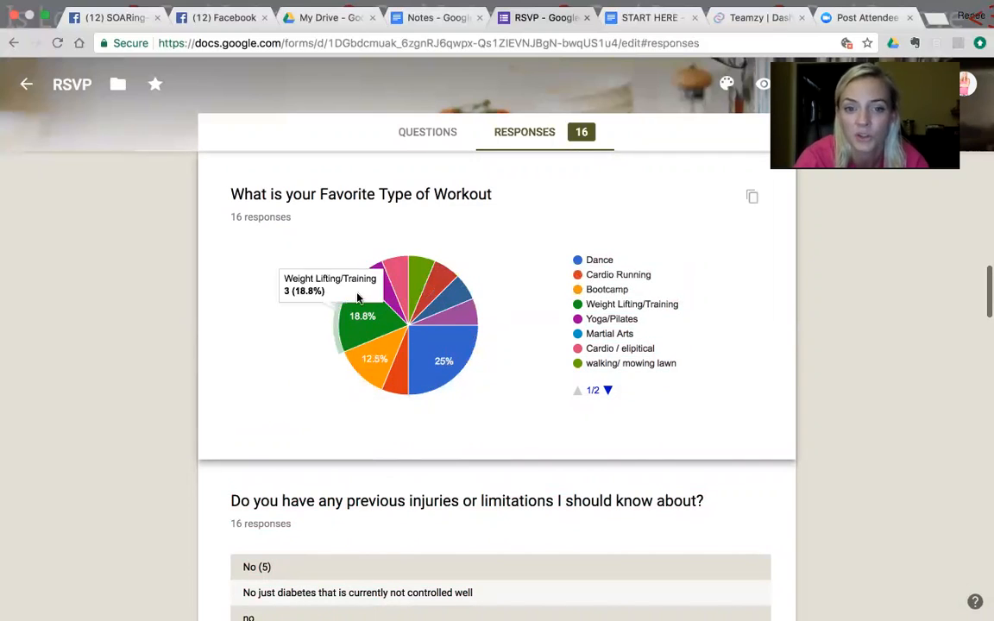
Step: Review the RSVP form's answers about previous injuries or limitations and about short-term and long-term health and fitness goals
drag(831, 336, 277, 286)
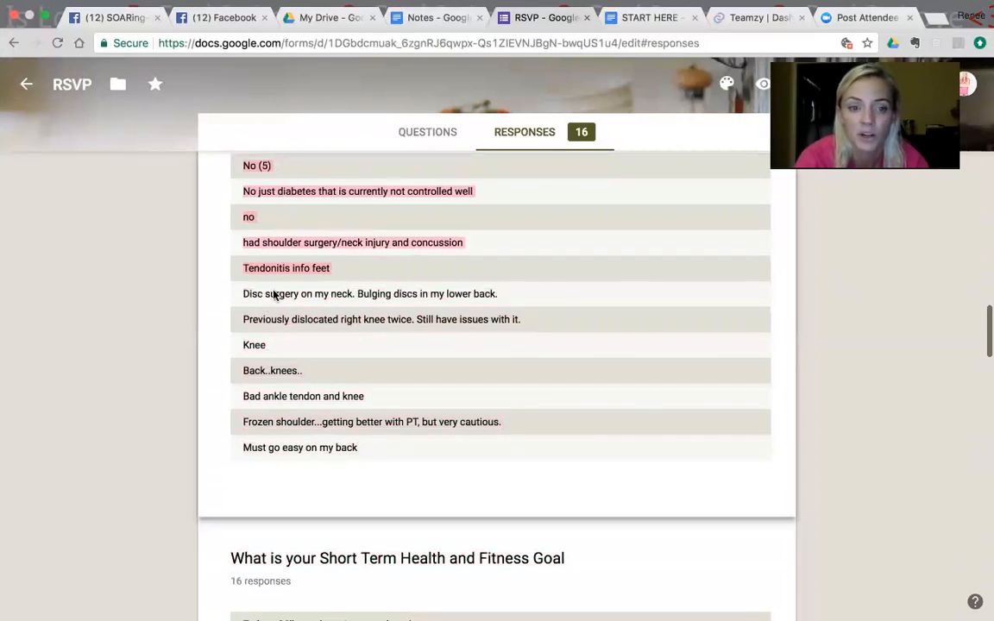
drag(277, 426, 830, 348)
drag(828, 160, 753, 294)
drag(837, 333, 822, 607)
click(835, 440)
scroll(835, 442, down, 5)
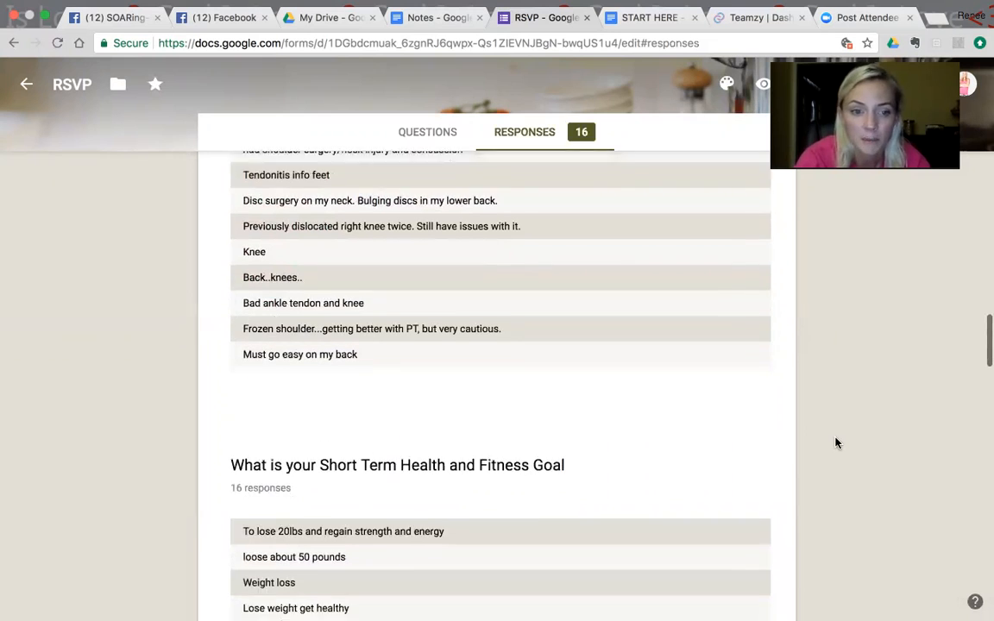
scroll(835, 443, down, 5)
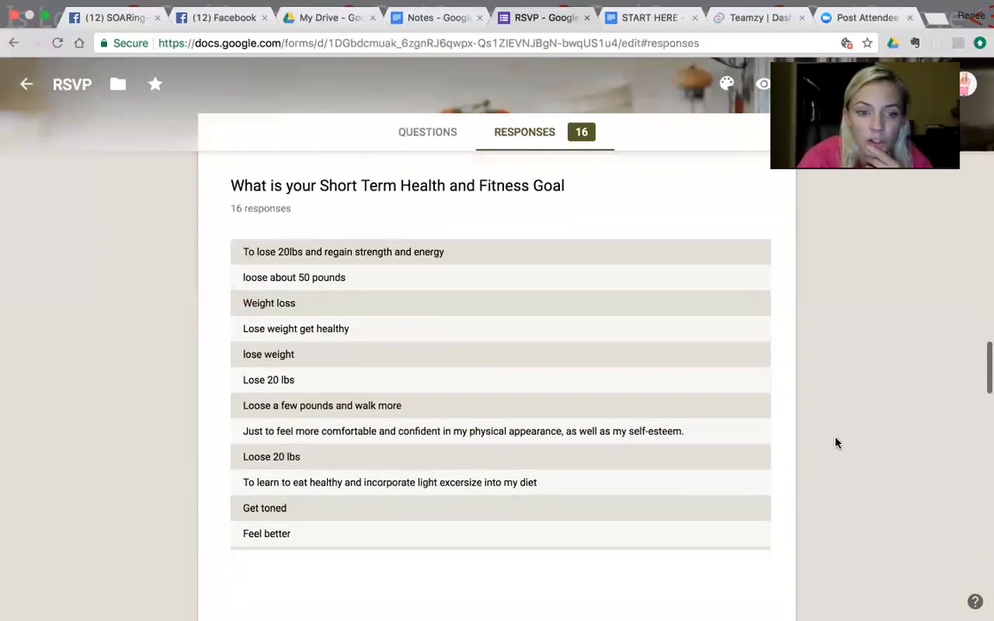
scroll(835, 442, down, 10)
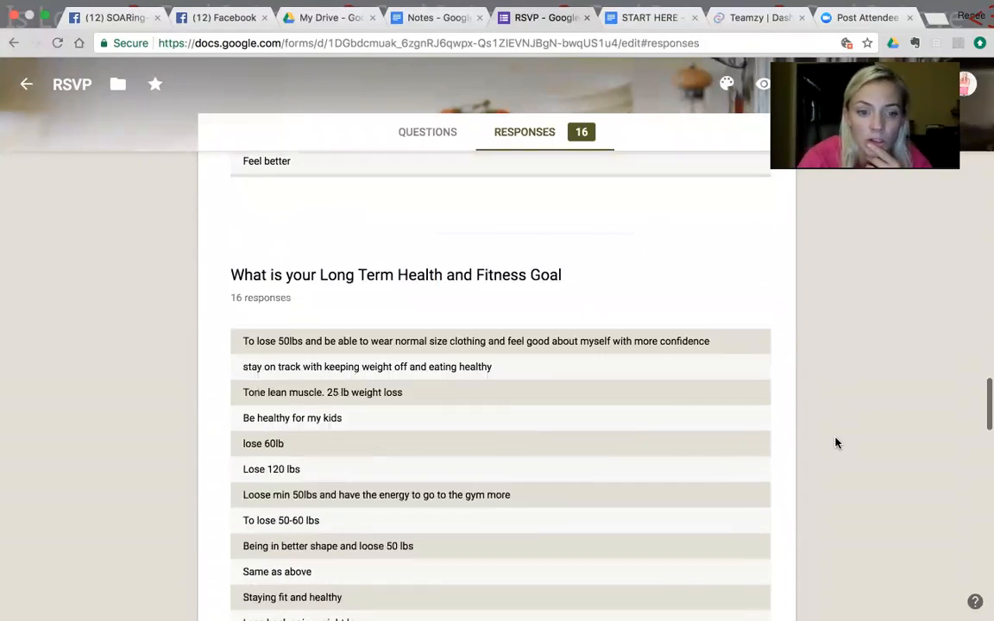
Step: Examine the answers on coach questions, expectations for the 5 days, best form of communication, and the final comments
scroll(835, 443, down, 8)
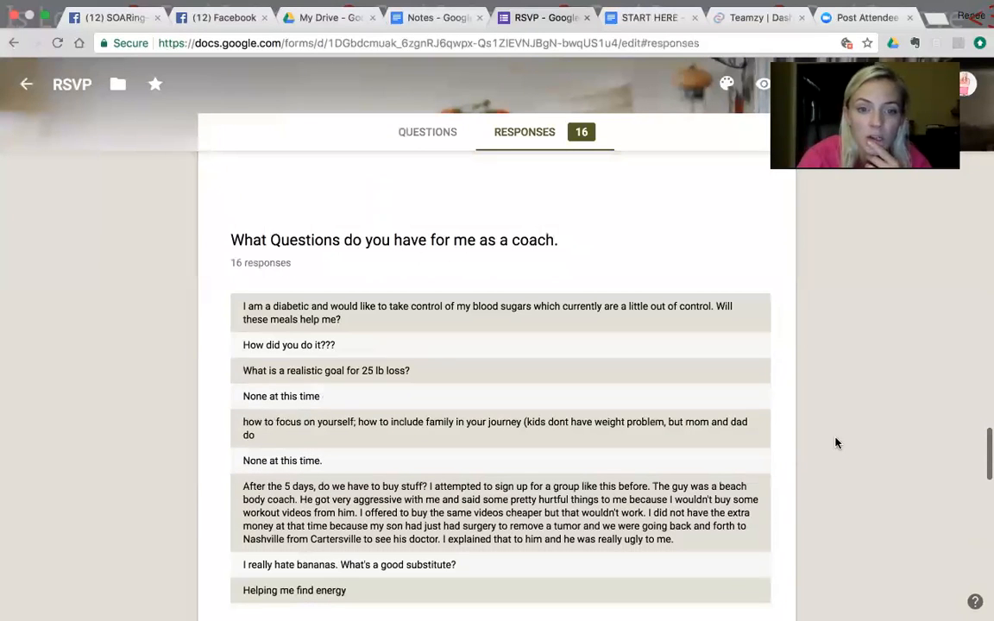
scroll(835, 443, down, 2)
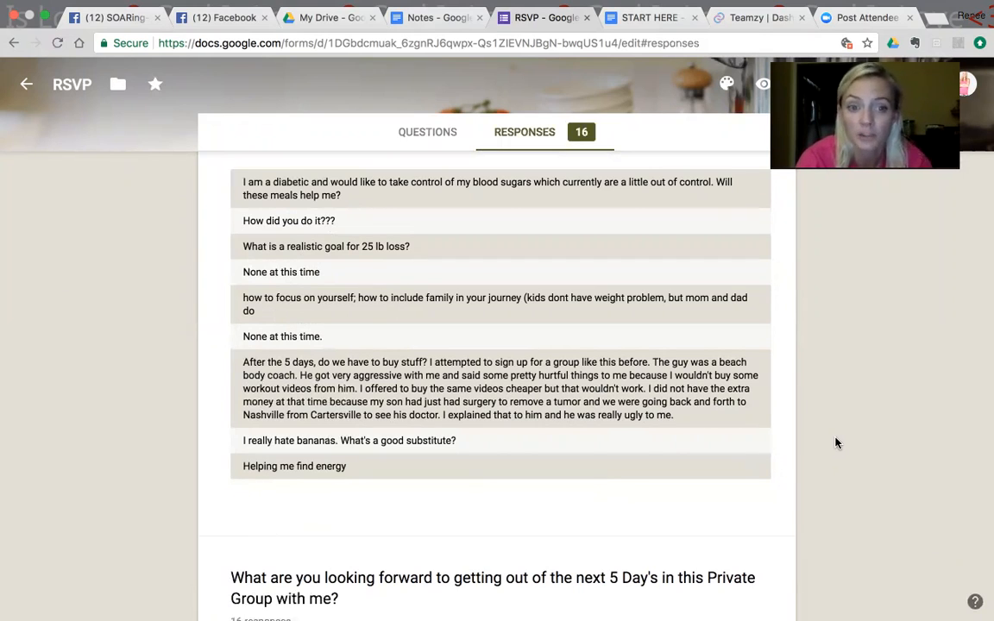
scroll(836, 442, up, 2)
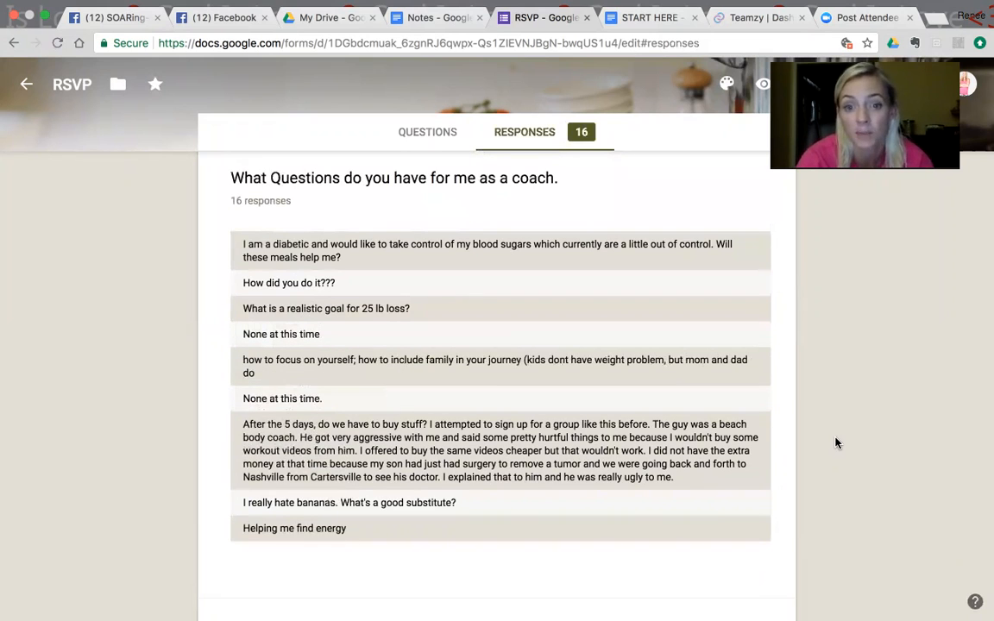
scroll(835, 442, down, 5)
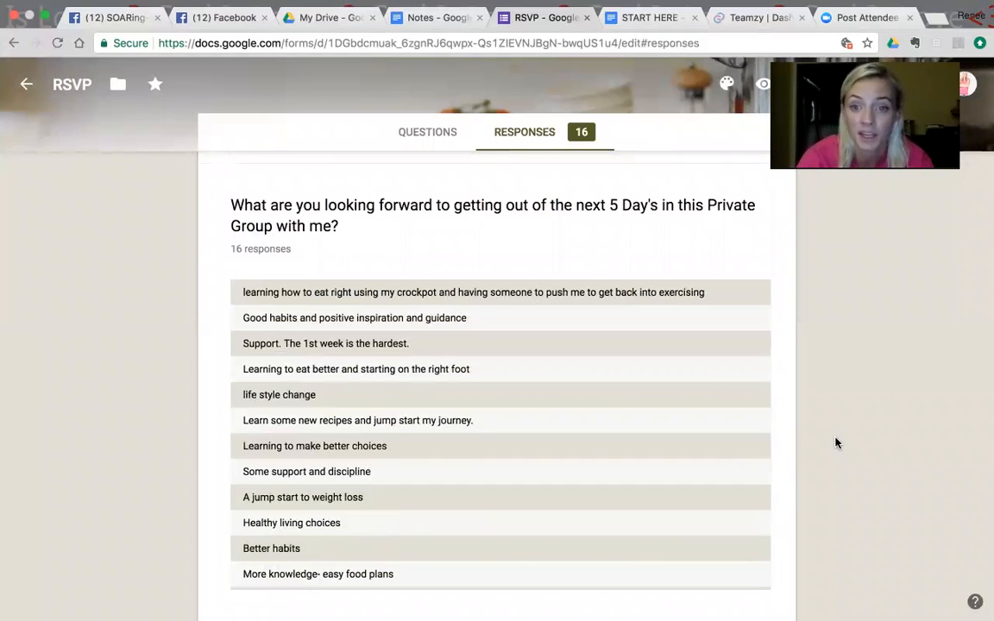
scroll(835, 443, down, 2)
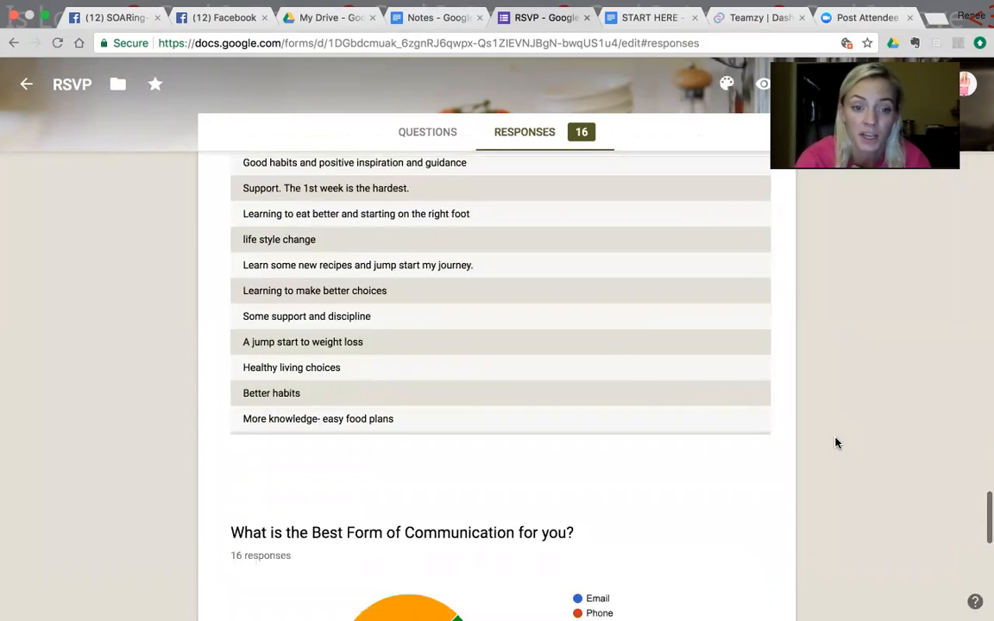
scroll(835, 443, down, 3)
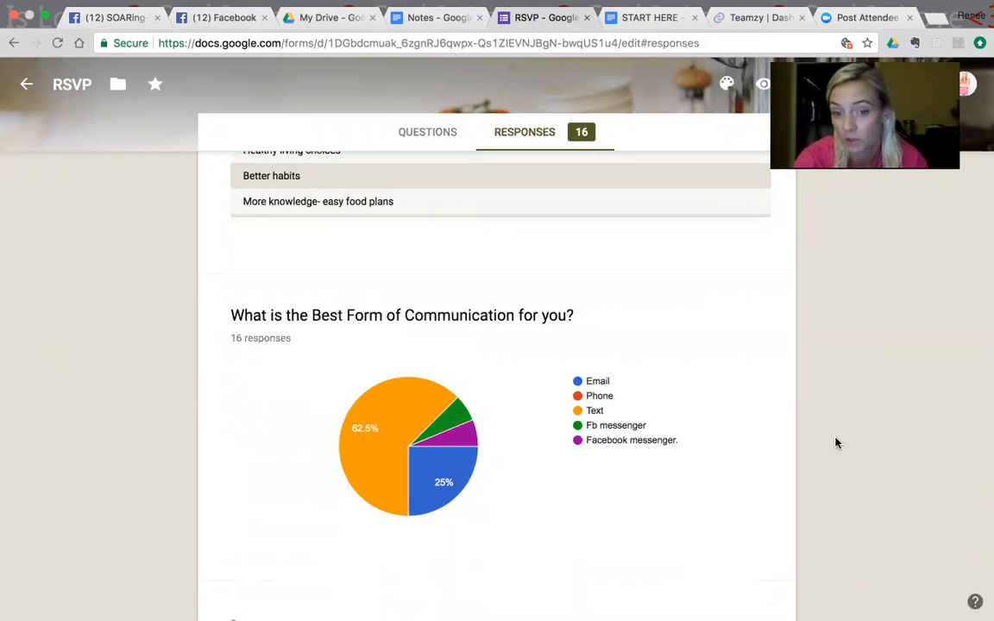
scroll(835, 443, down, 1)
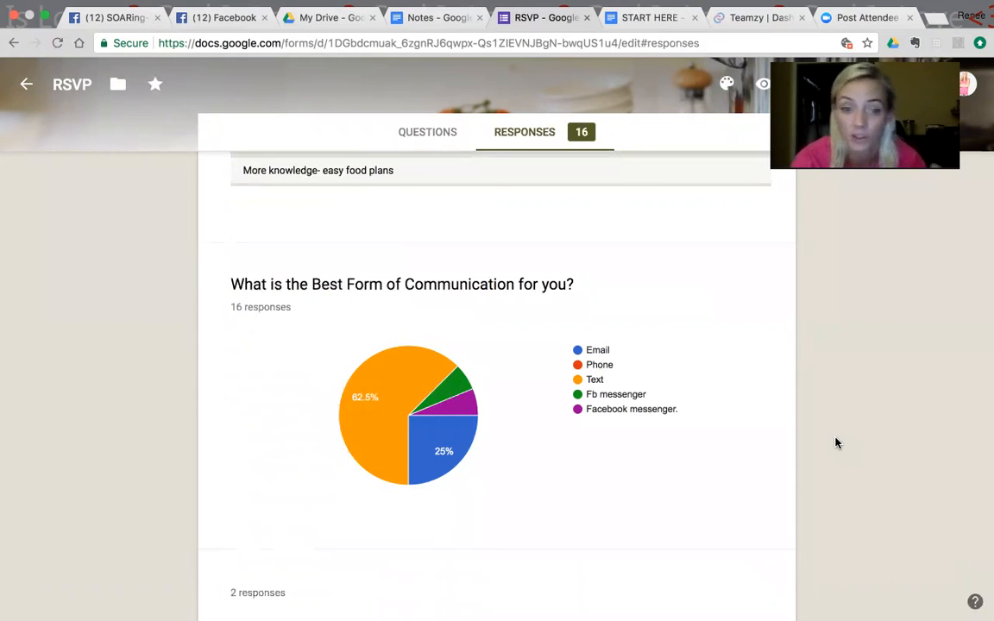
scroll(835, 443, down, 1)
scroll(835, 443, down, 8)
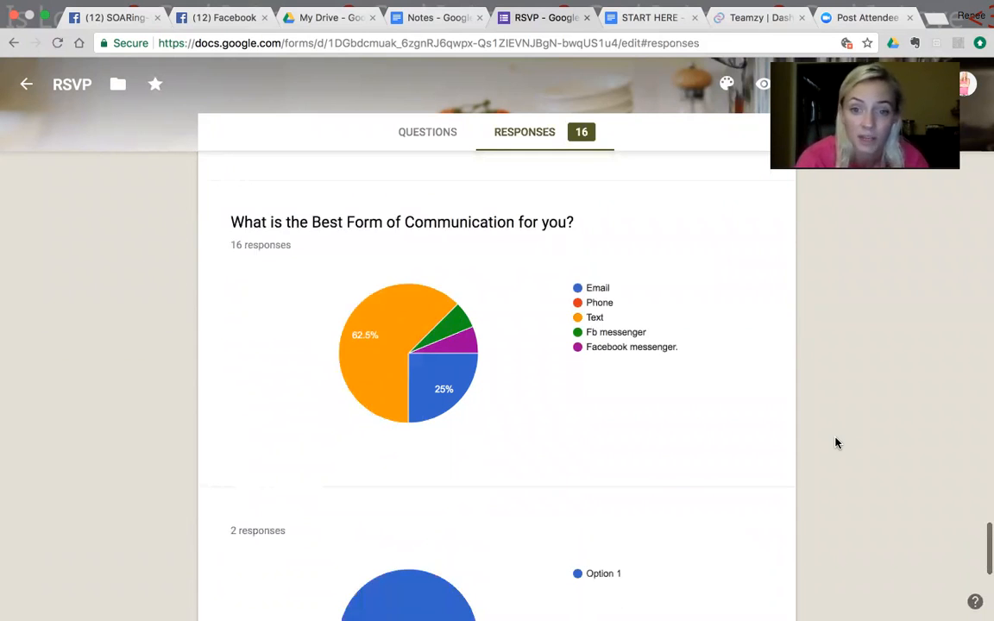
scroll(835, 443, down, 7)
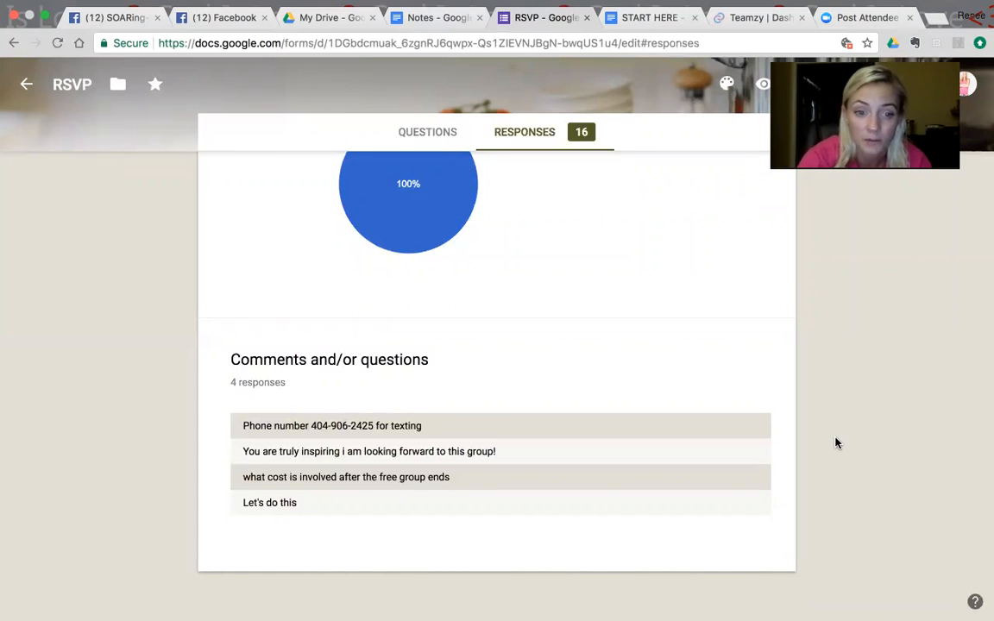
Step: Look back over the whole response summary, from the comments up to the list of who has responded
scroll(835, 443, up, 1)
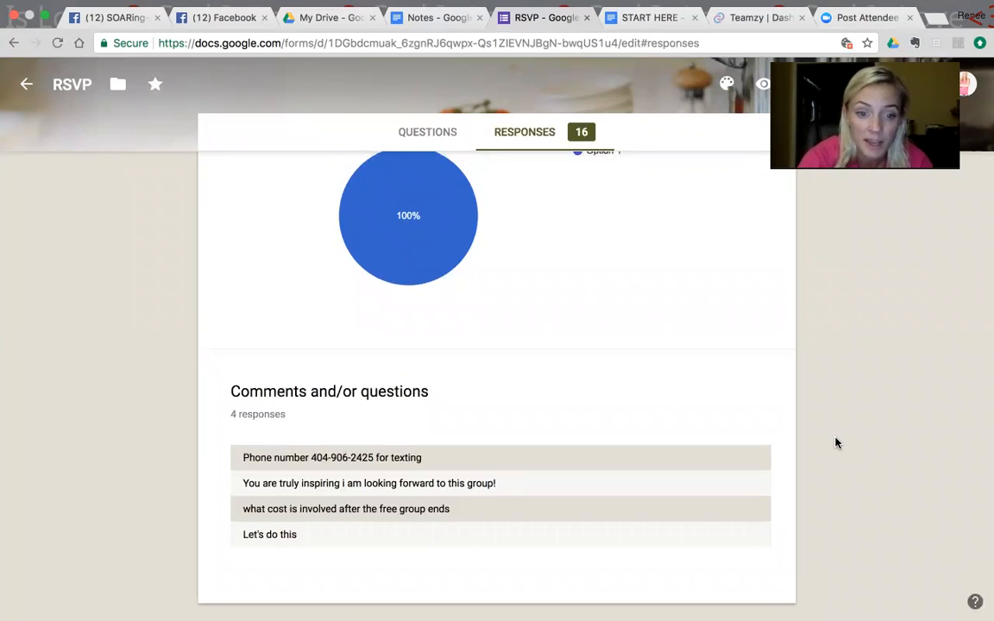
scroll(835, 443, up, 3)
scroll(835, 442, up, 10)
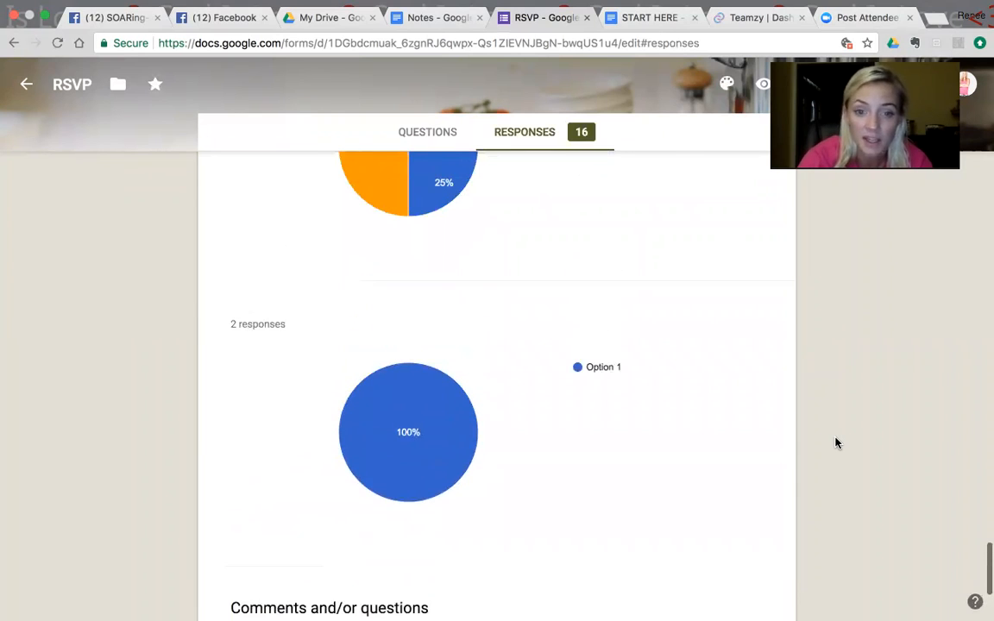
scroll(835, 443, up, 20)
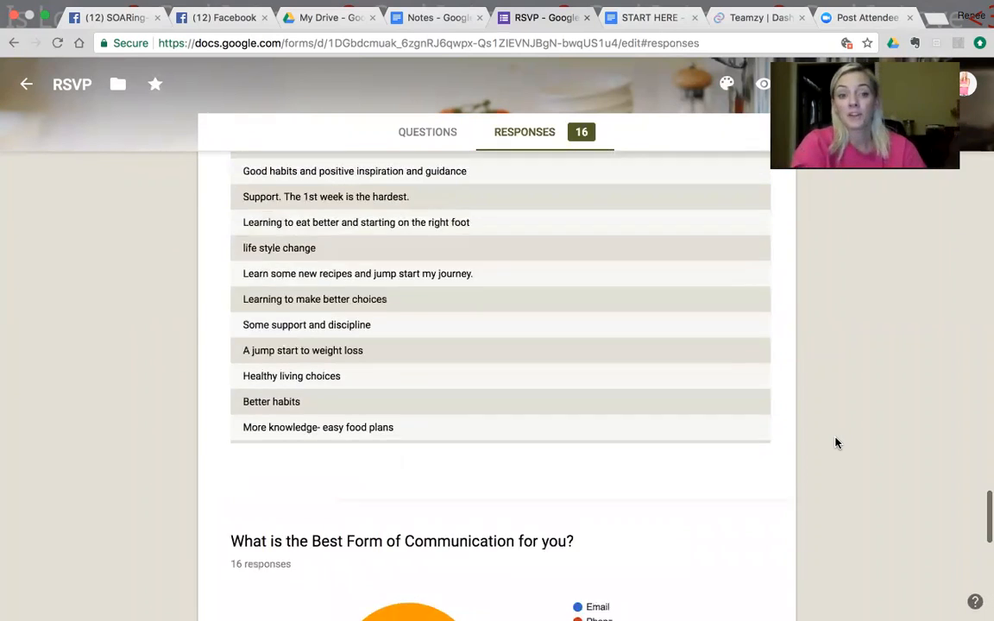
scroll(835, 442, up, 20)
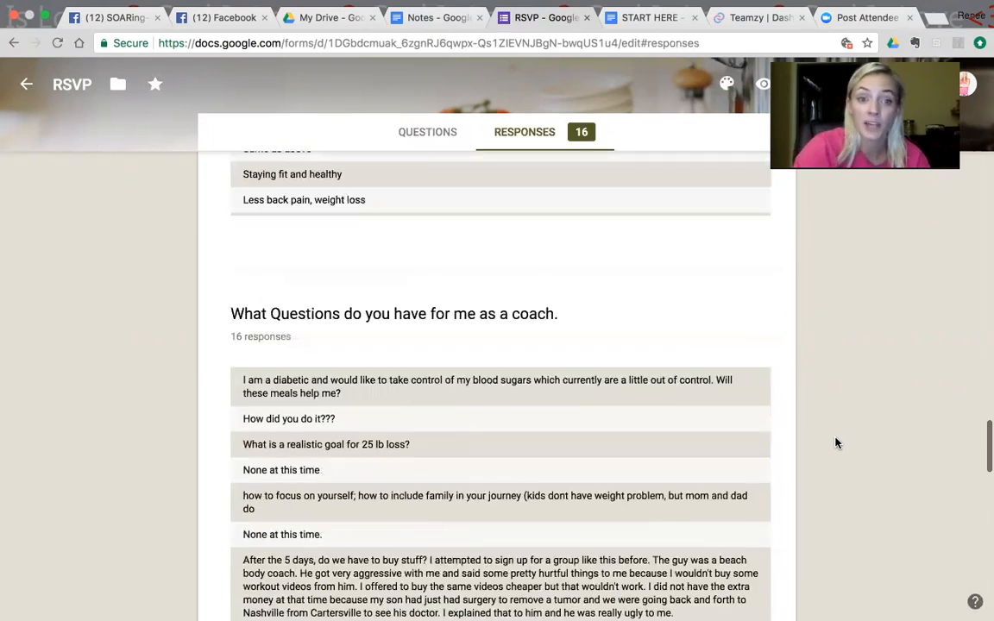
scroll(835, 443, up, 20)
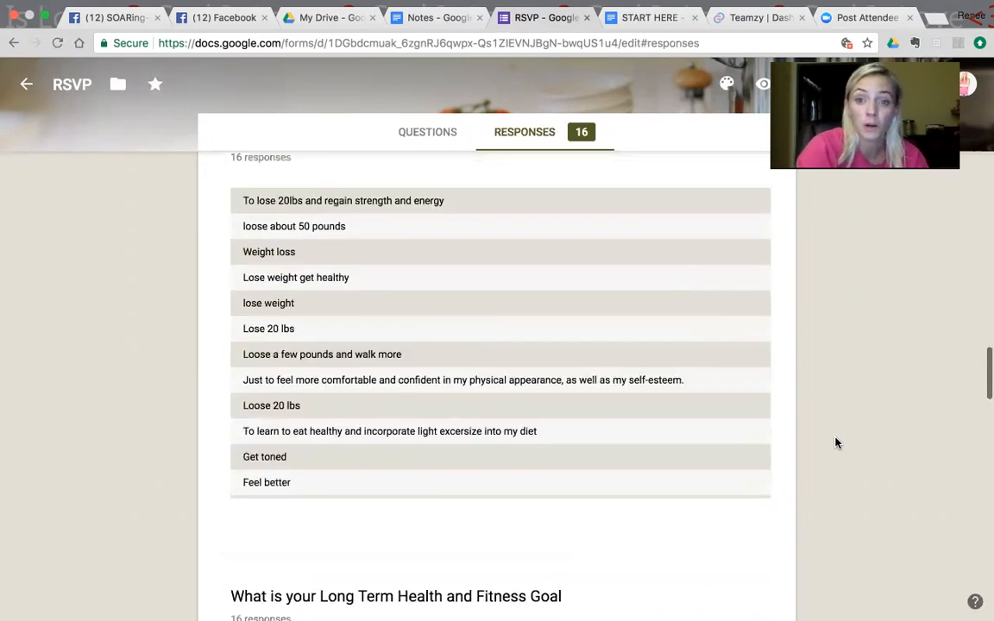
scroll(835, 443, up, 20)
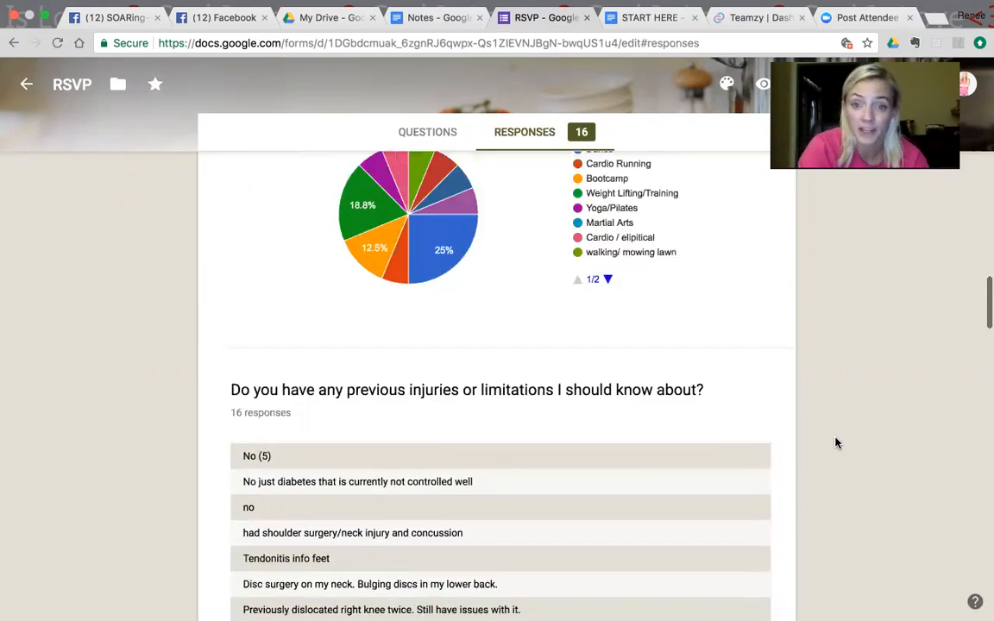
scroll(835, 442, up, 20)
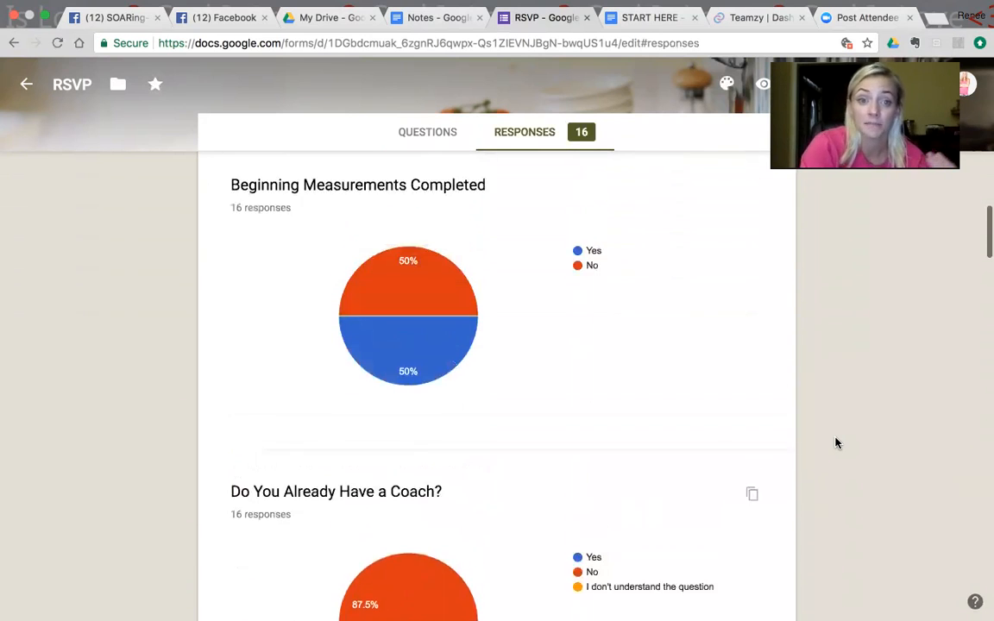
scroll(835, 443, up, 15)
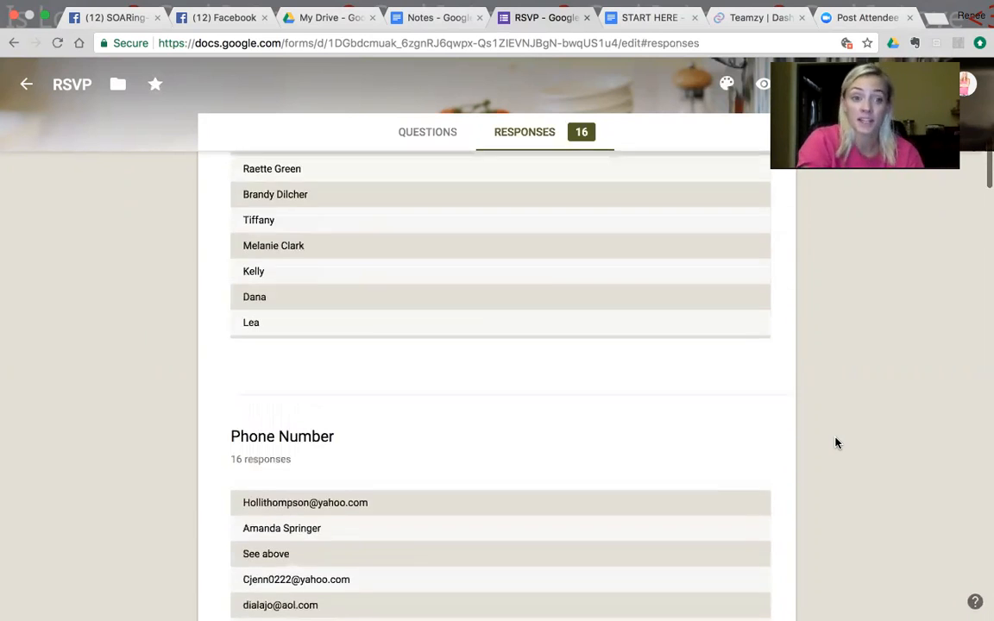
scroll(835, 443, up, 10)
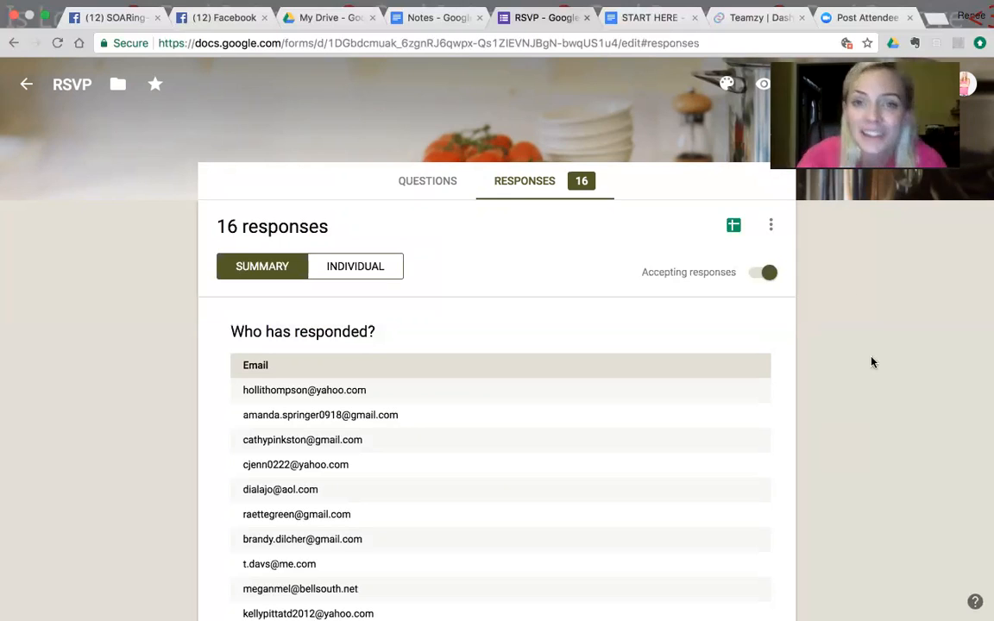
Step: Switch to Zoom and bring up the control options for the running meeting
click(844, 19)
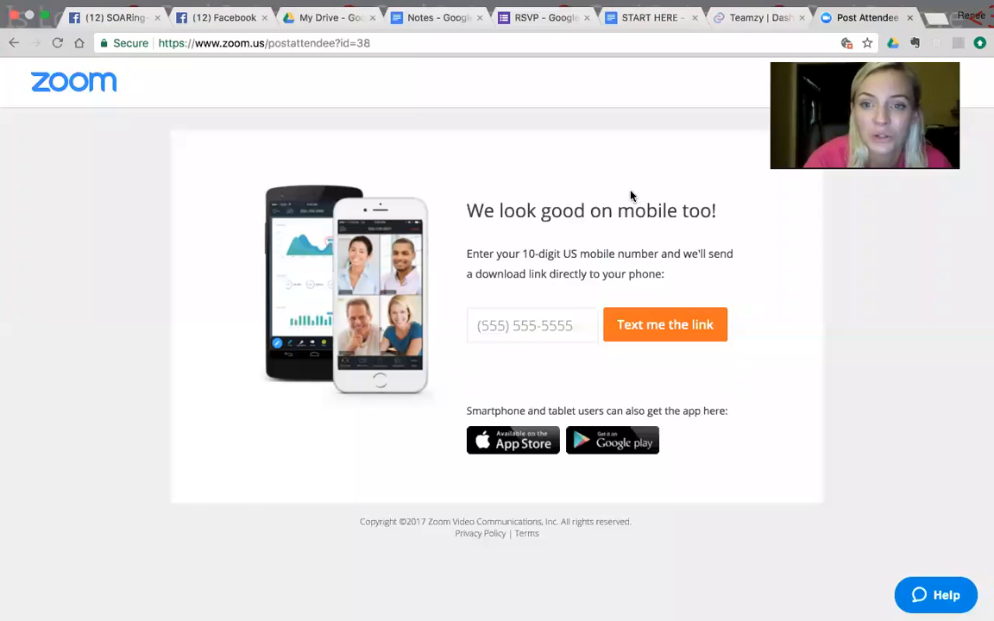
mouse_move(821, 609)
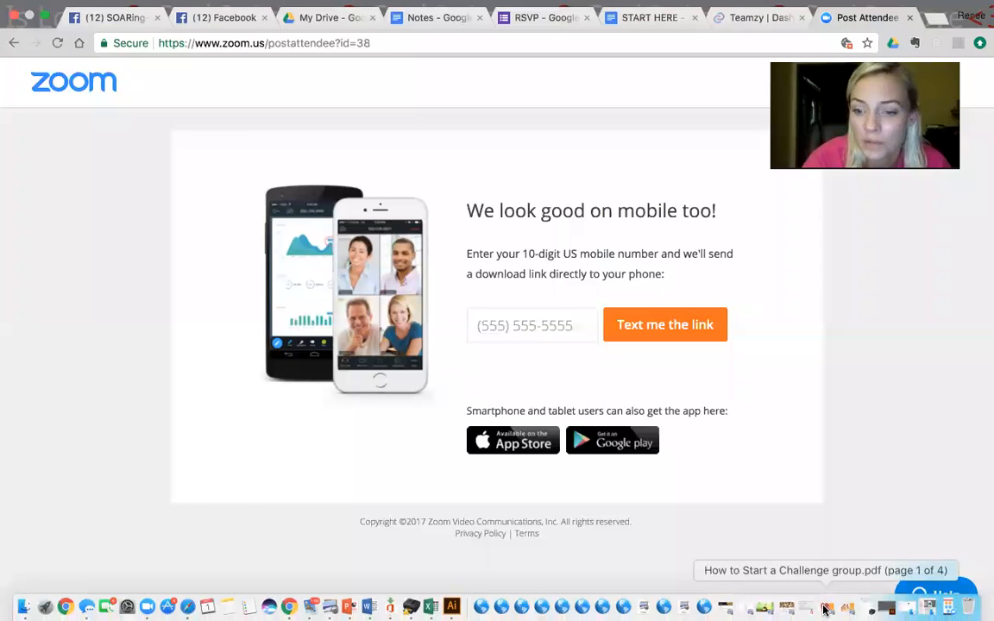
click(928, 608)
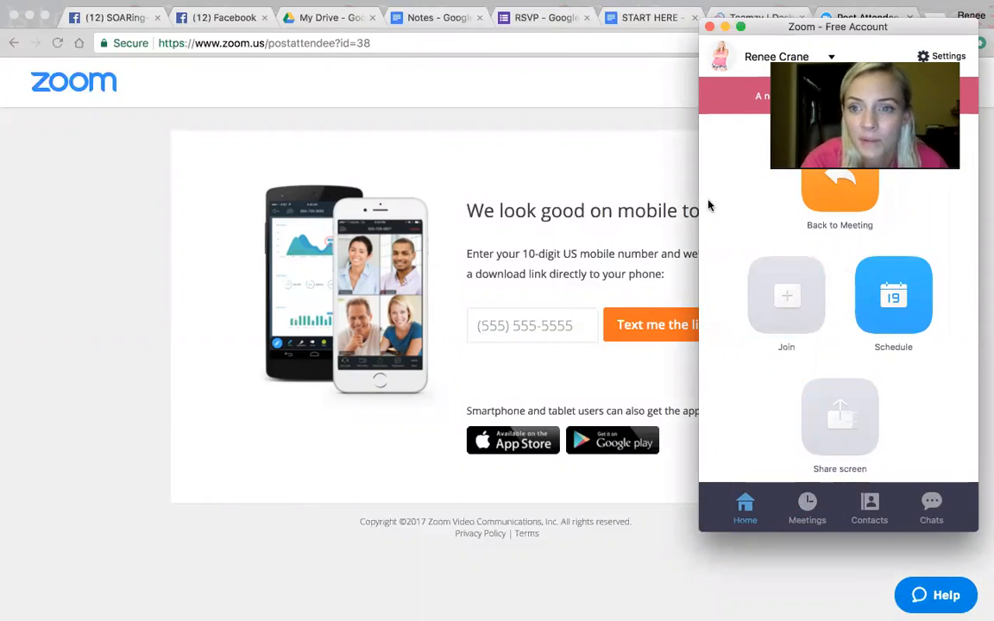
click(498, 6)
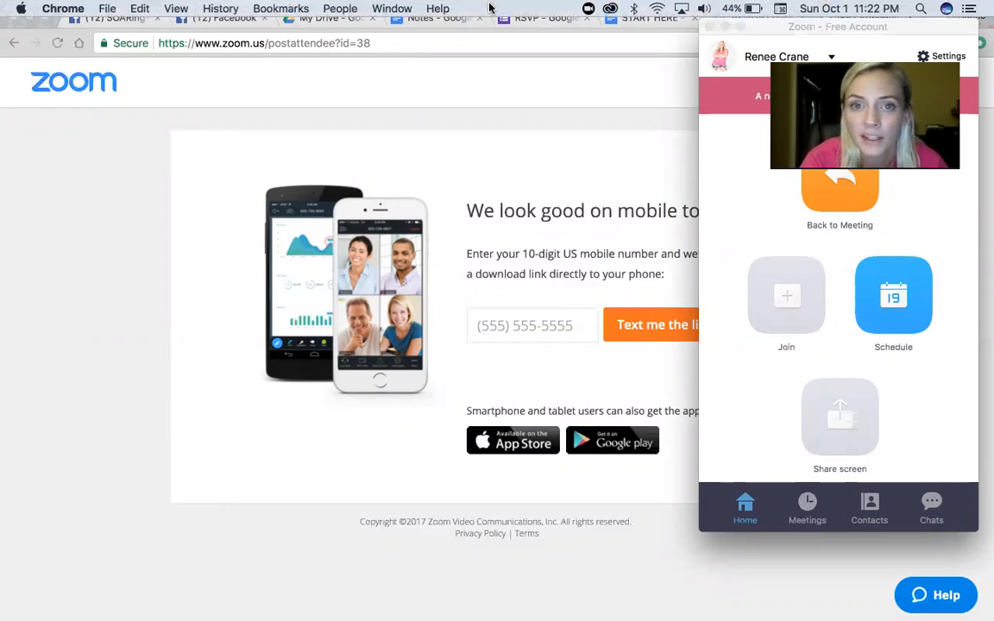
click(587, 10)
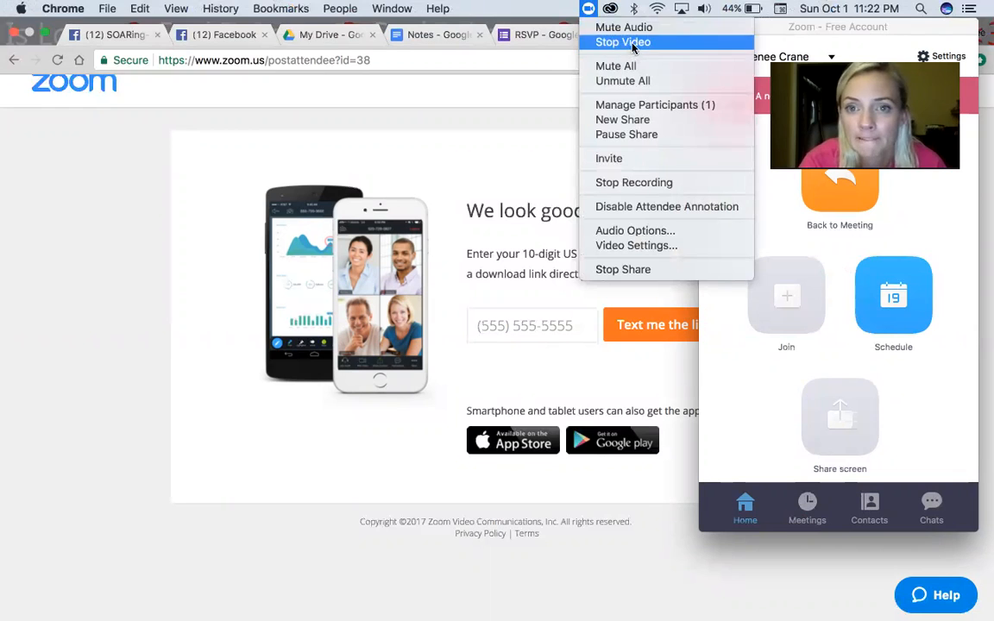